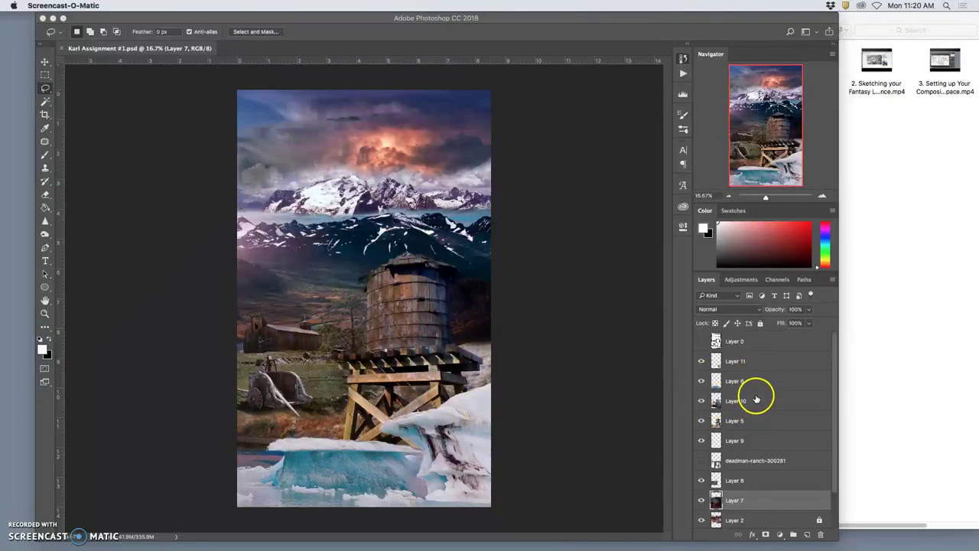
# Compare the composite with and without Layer 11's ice formation, and enlarge the layer proportionally to about 108%
pyautogui.click(736, 362)
pyautogui.click(701, 361)
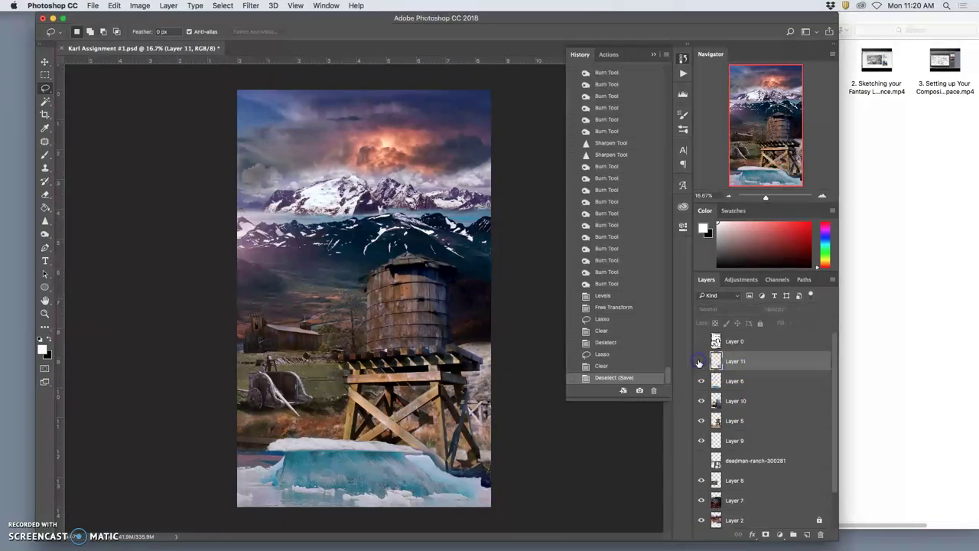
pyautogui.click(699, 362)
pyautogui.click(699, 362)
pyautogui.click(699, 362)
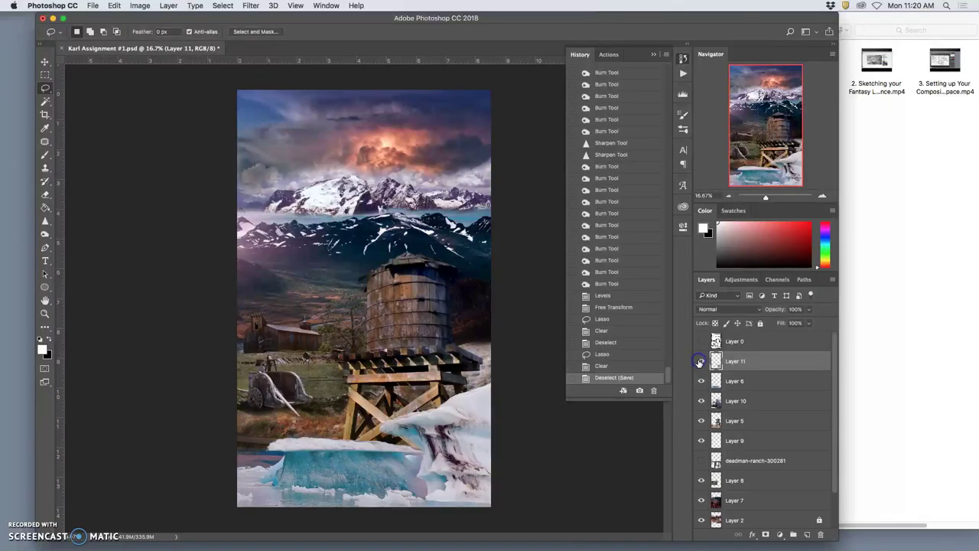
pyautogui.press('super+t')
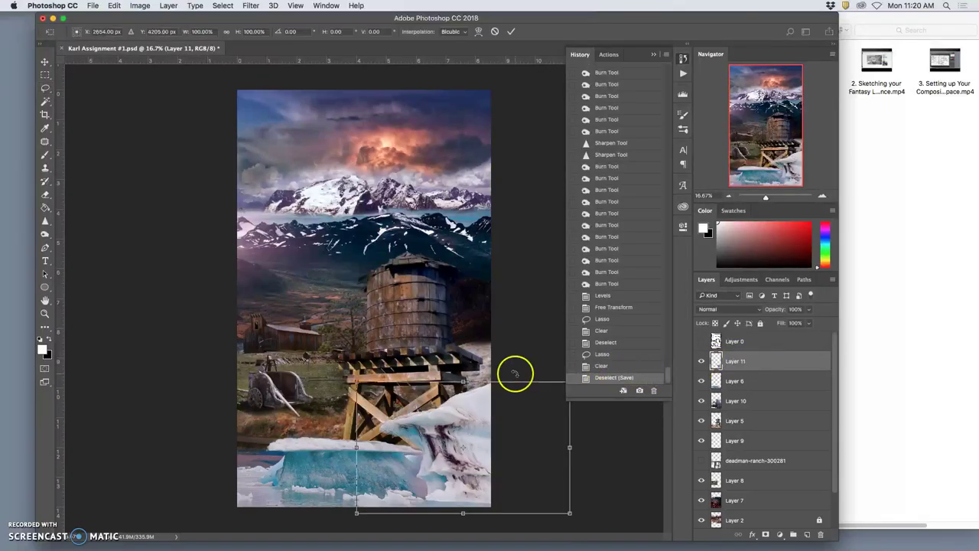
pyautogui.moveTo(357, 512); pyautogui.dragTo(339, 523)
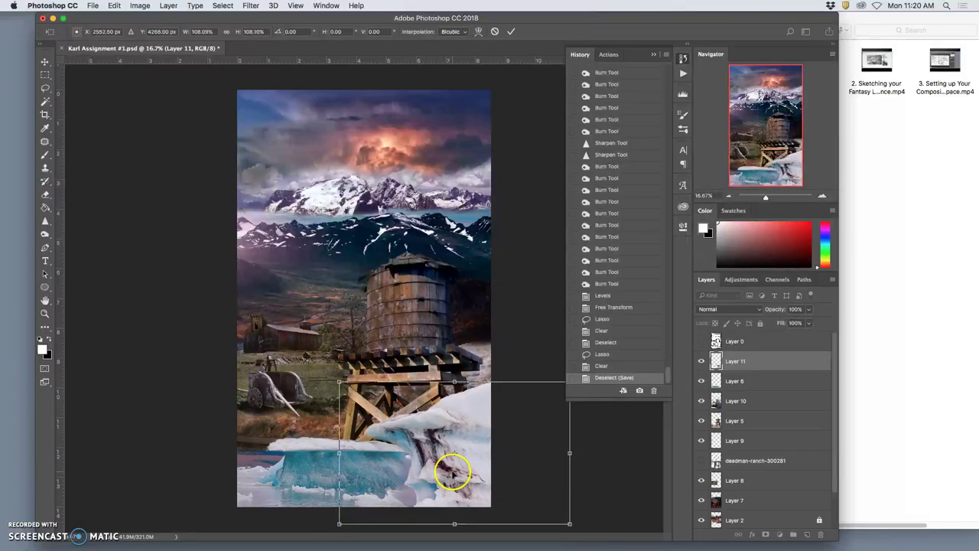
pyautogui.press('Return')
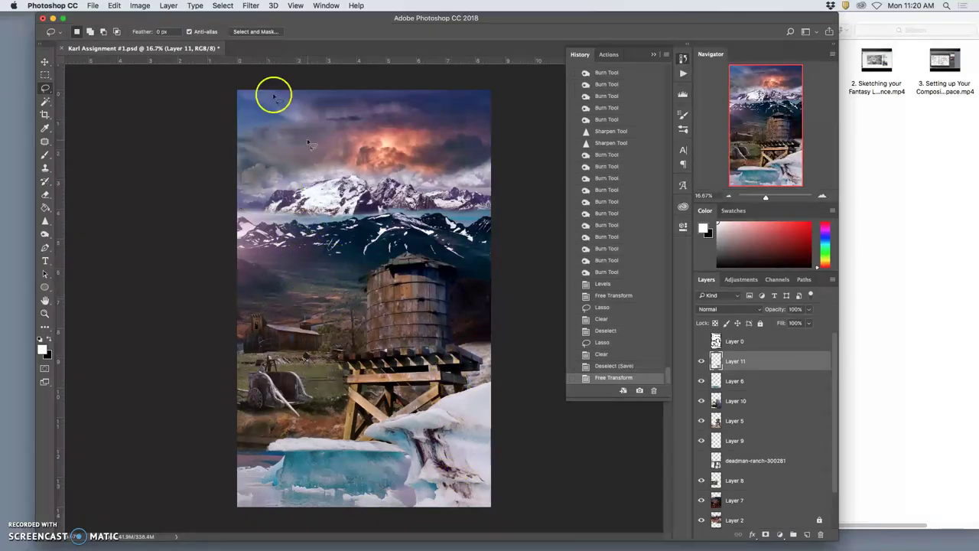
# Adjust Layer 11's Levels to input values of 15 for shadows, 1.10 for midtones and 229 for highlights
pyautogui.click(140, 5)
pyautogui.moveTo(149, 33)
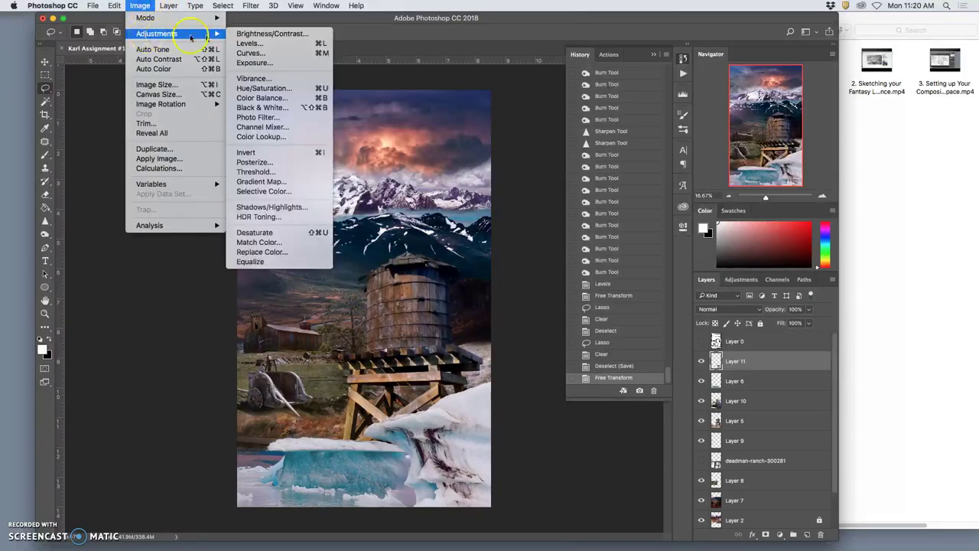
pyautogui.click(243, 43)
pyautogui.moveTo(717, 267); pyautogui.dragTo(700, 269)
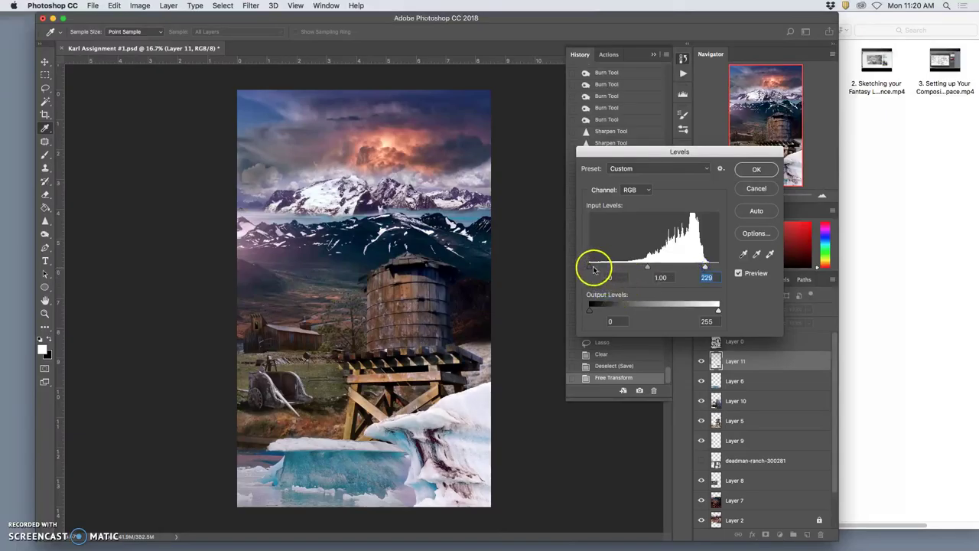
pyautogui.moveTo(591, 269); pyautogui.dragTo(697, 264)
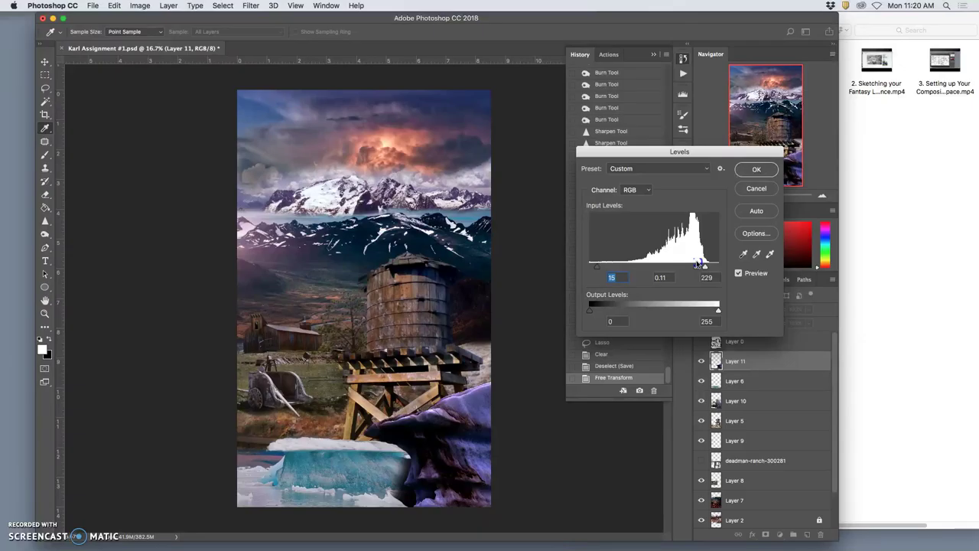
pyautogui.moveTo(697, 264); pyautogui.dragTo(646, 261)
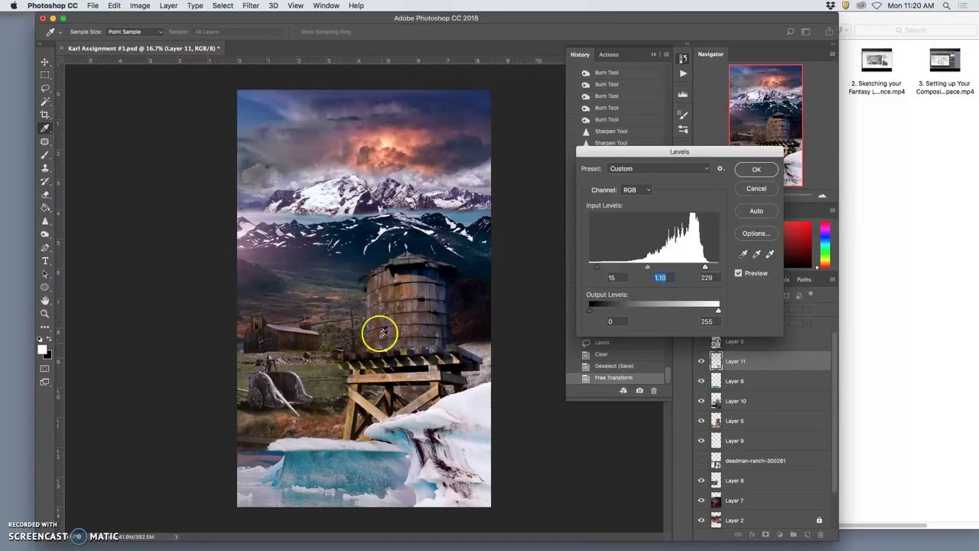
pyautogui.click(756, 169)
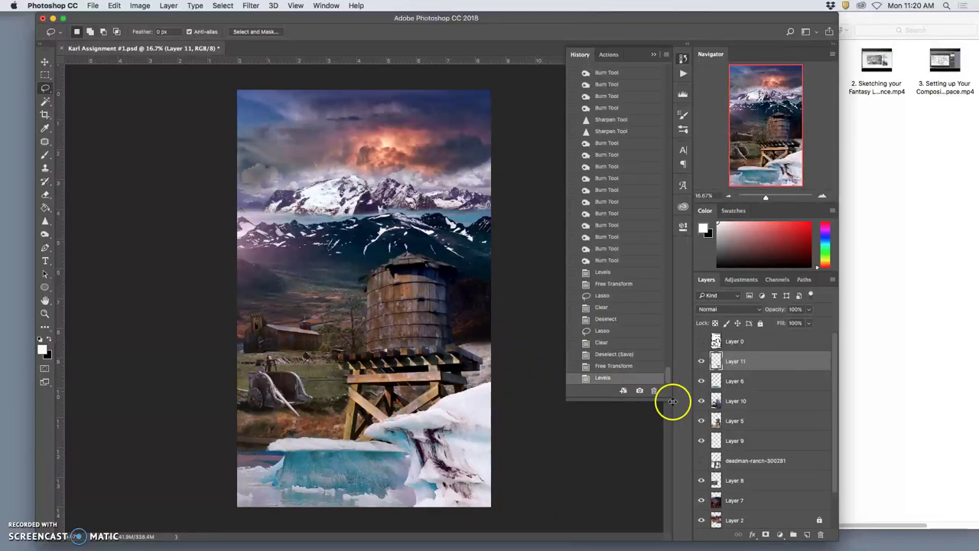
# Check Layer 5's visibility and erase leftover background beside the water tower's platform with the Eraser at 31% opacity
pyautogui.click(700, 421)
pyautogui.click(702, 421)
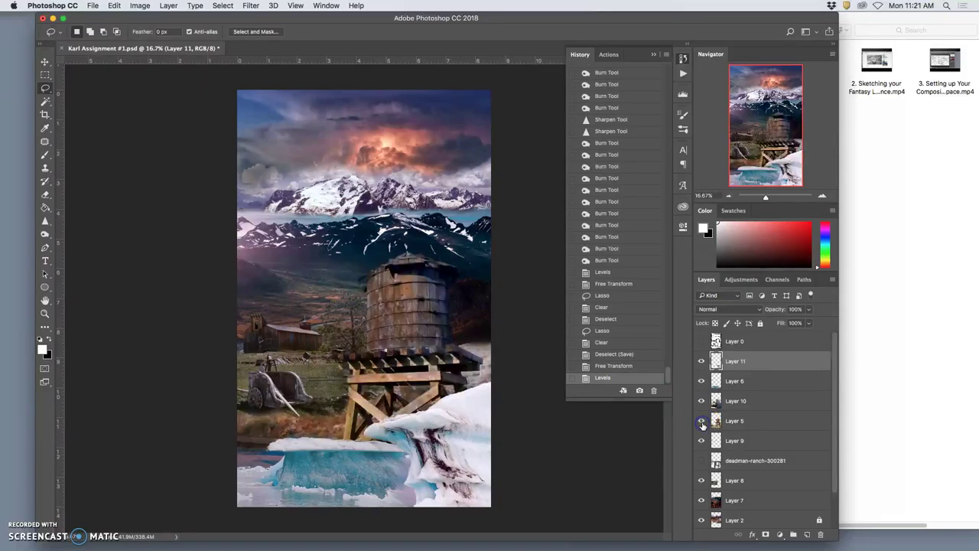
pyautogui.click(712, 419)
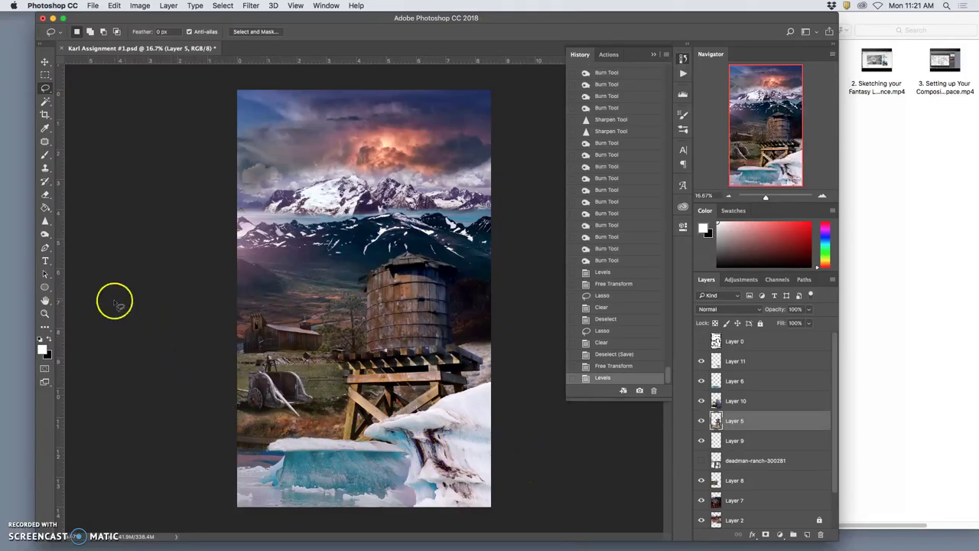
pyautogui.click(46, 194)
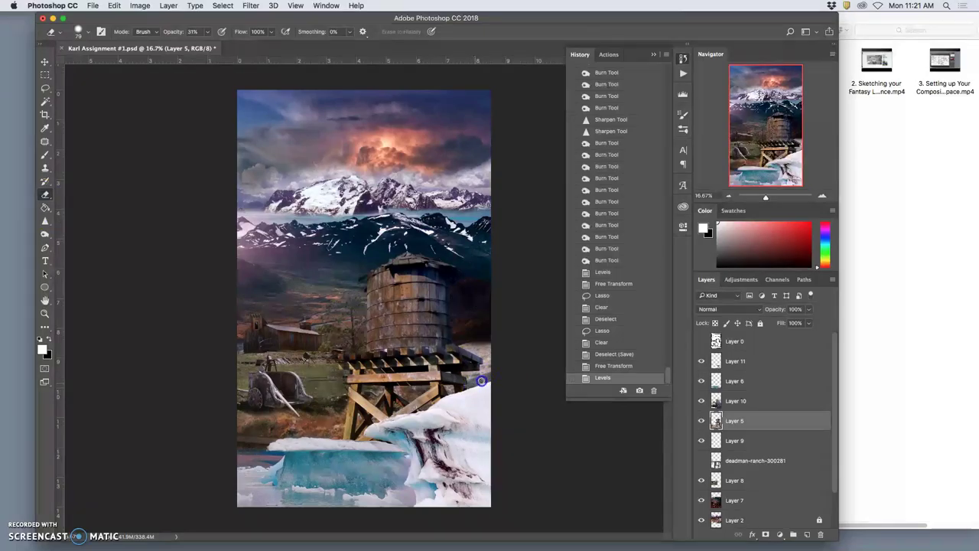
pyautogui.moveTo(495, 374); pyautogui.dragTo(499, 371)
pyautogui.press('super+plus')
pyautogui.press('super+plus')
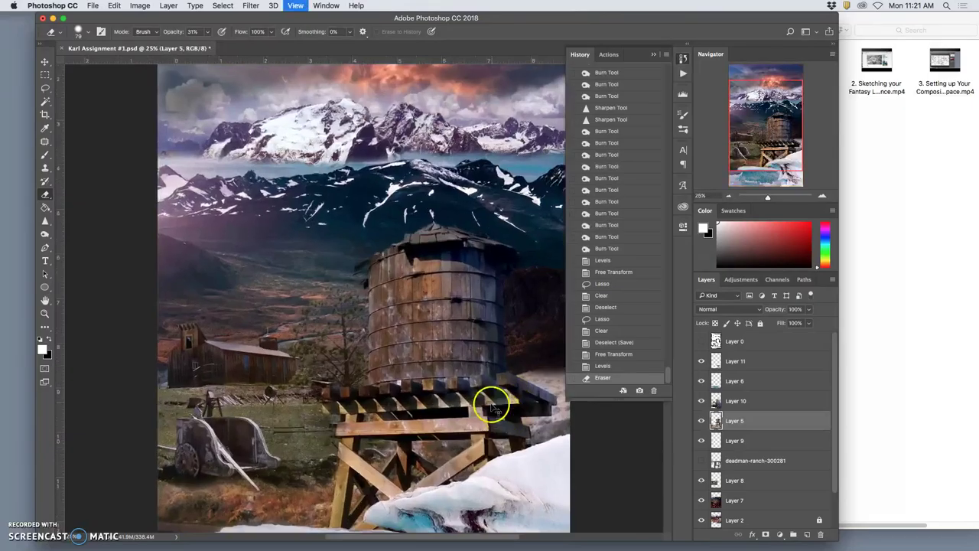
pyautogui.hscroll(5, 491, 404)
pyautogui.moveTo(396, 446)
pyautogui.mouseDown()
pyautogui.moveTo(350, 450)
pyautogui.moveTo(364, 440)
pyautogui.mouseUp()
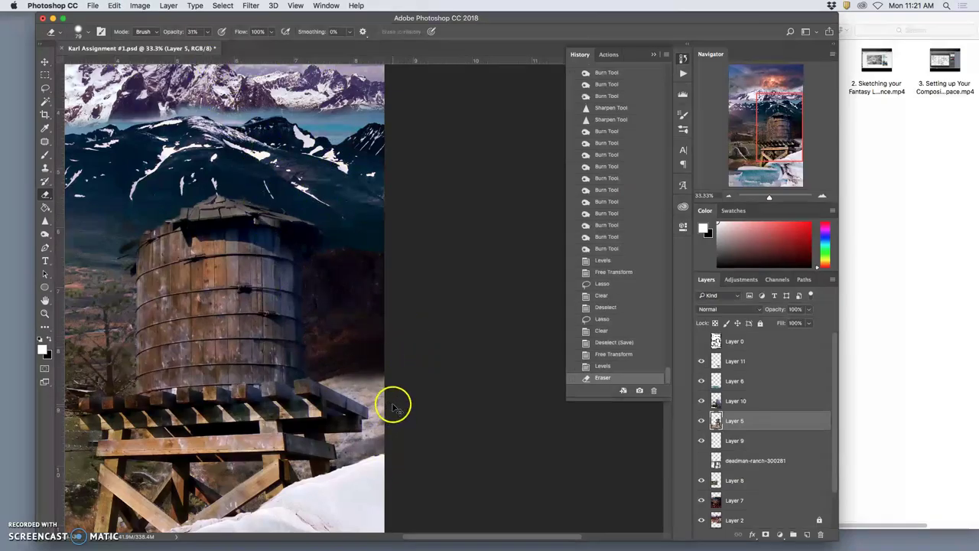
# Reduce the eraser to 68 px and fade Layer 5's leftover background between the tower's wooden supports and beside the platform
pyautogui.click(78, 32)
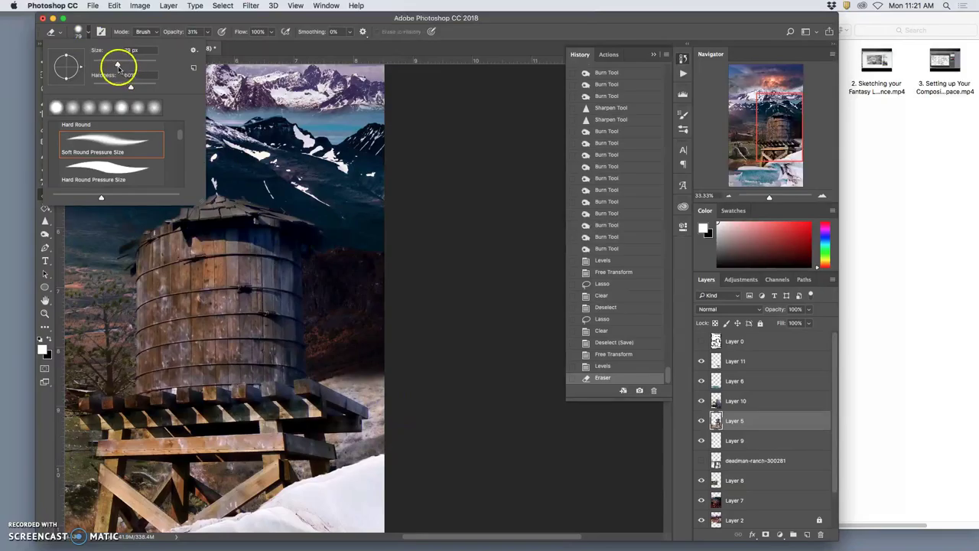
pyautogui.click(129, 87)
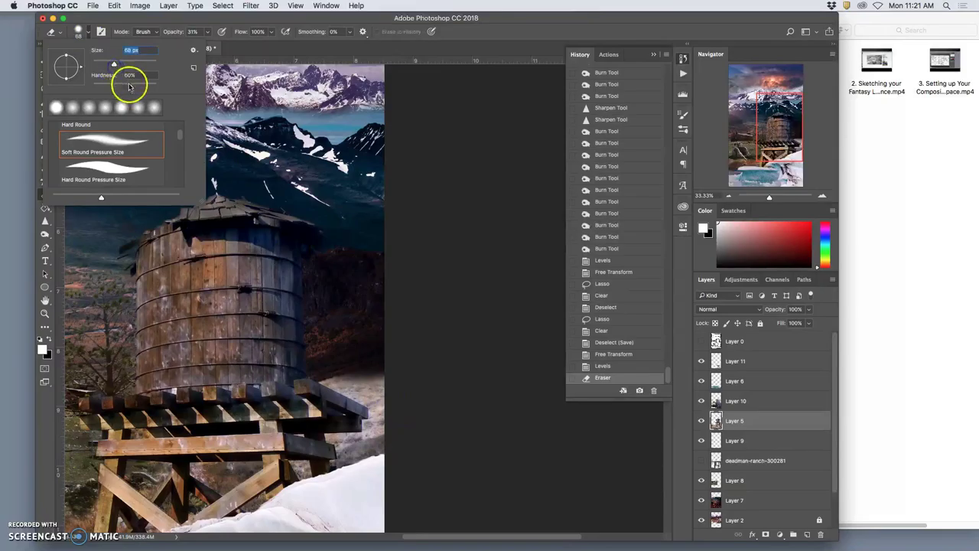
pyautogui.click(306, 466)
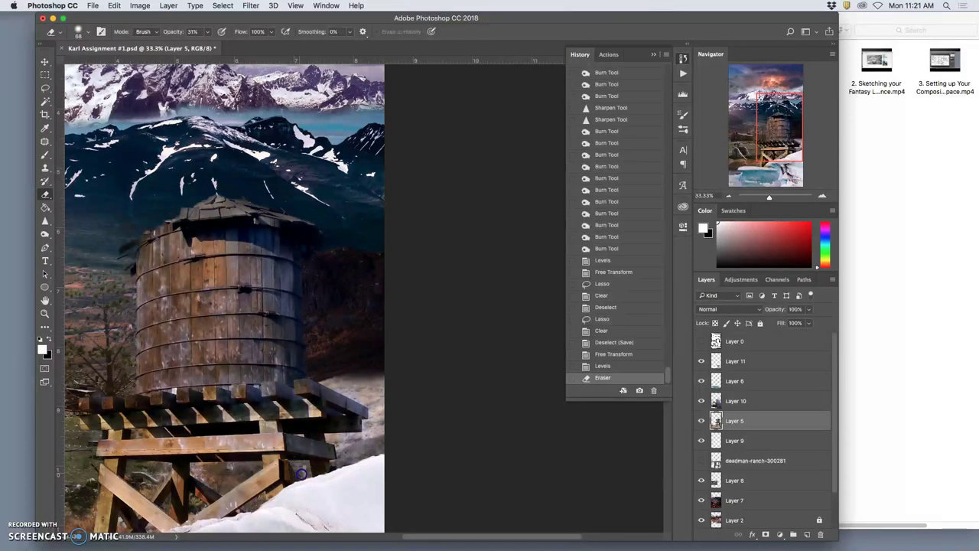
pyautogui.click(304, 469)
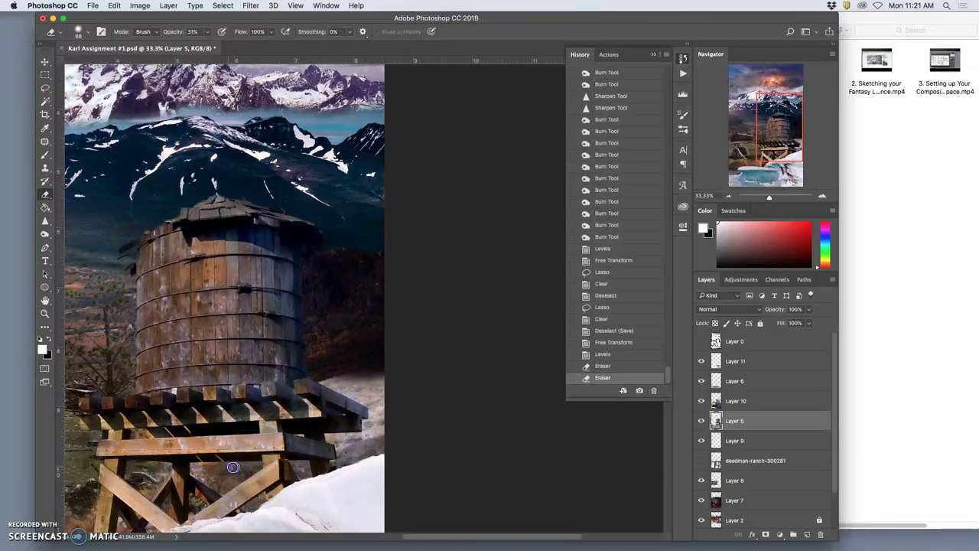
pyautogui.moveTo(229, 470)
pyautogui.mouseDown()
pyautogui.moveTo(272, 472)
pyautogui.moveTo(339, 439)
pyautogui.moveTo(384, 444)
pyautogui.moveTo(352, 468)
pyautogui.moveTo(224, 474)
pyautogui.moveTo(287, 489)
pyautogui.moveTo(399, 412)
pyautogui.moveTo(377, 396)
pyautogui.moveTo(371, 437)
pyautogui.mouseUp()
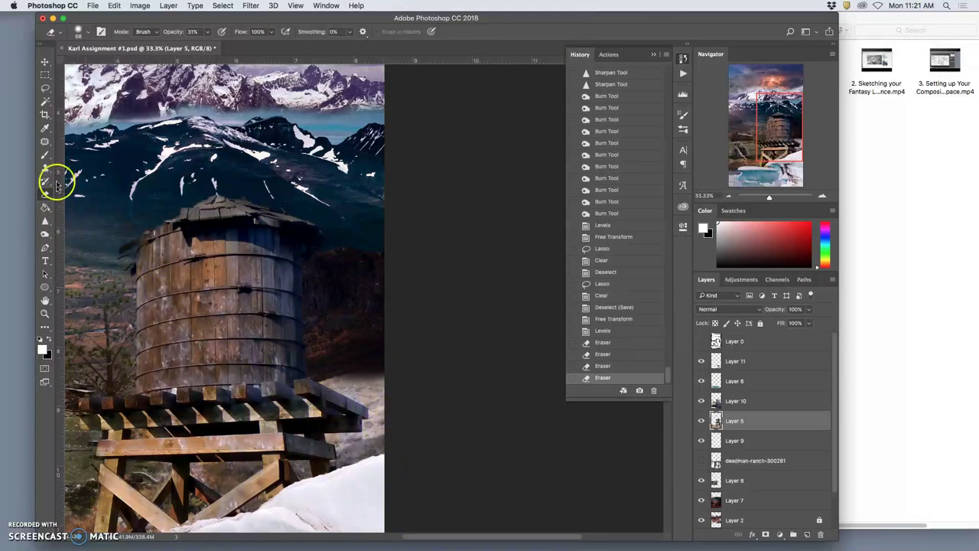
# Soften Layer 5's edges around the platform's right end with a 124 px eraser at 34% hardness, and undo the last stroke
pyautogui.click(84, 31)
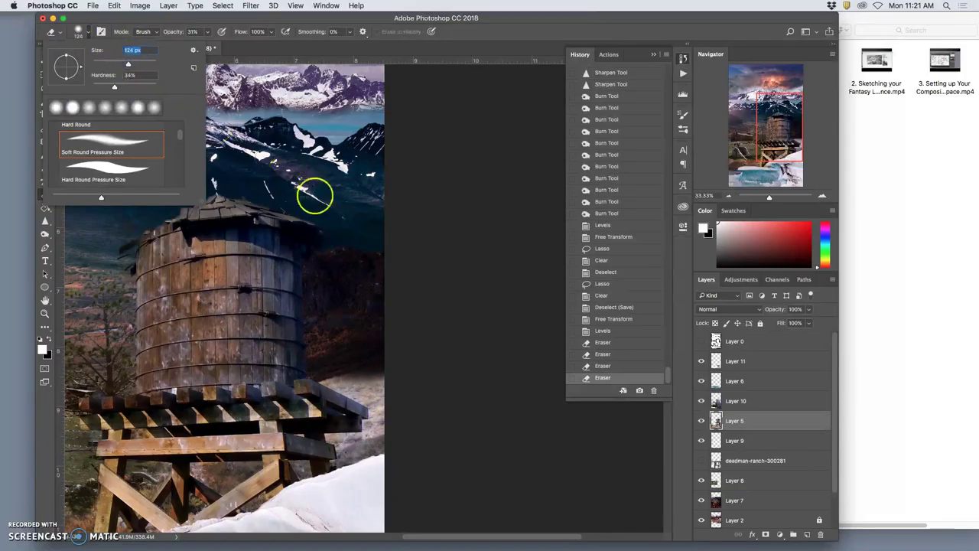
pyautogui.click(386, 422)
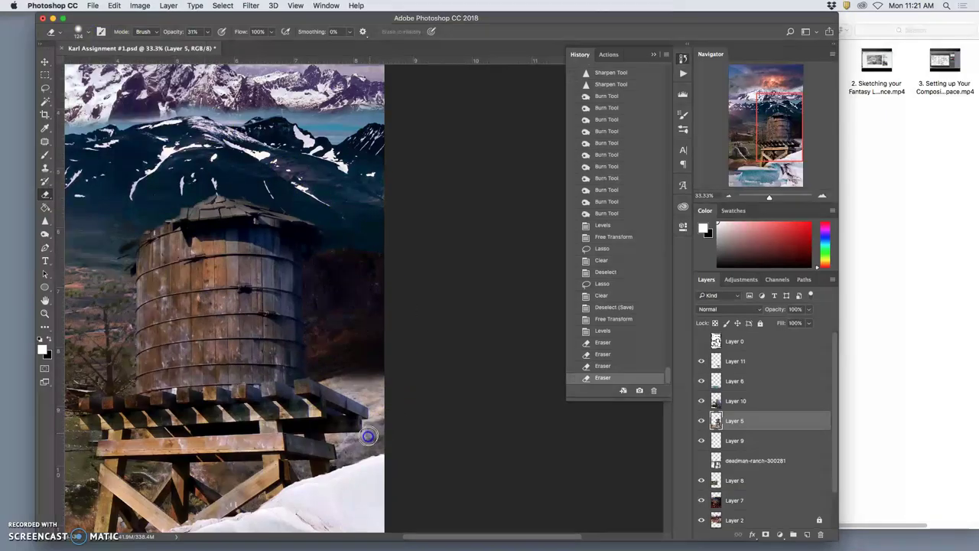
pyautogui.moveTo(368, 436); pyautogui.dragTo(382, 417)
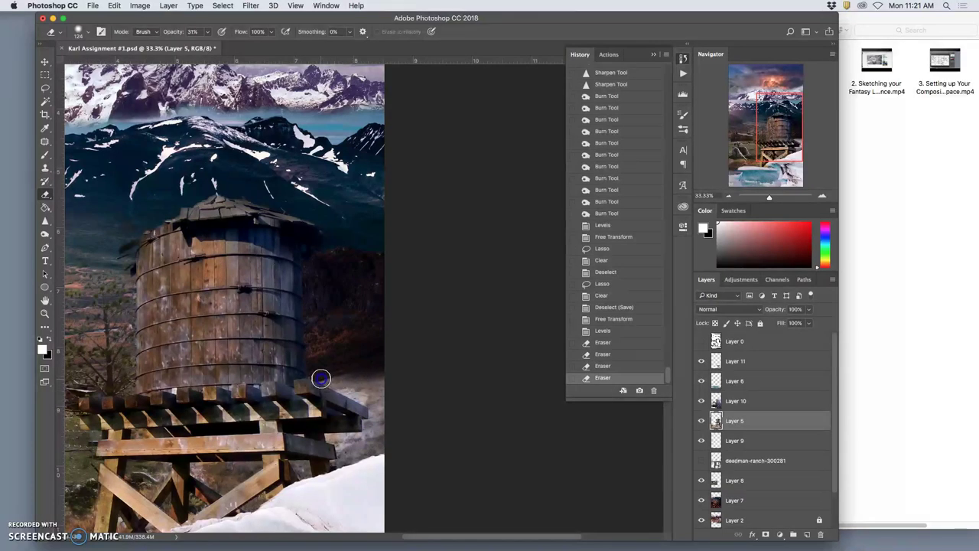
pyautogui.moveTo(353, 390); pyautogui.dragTo(332, 388)
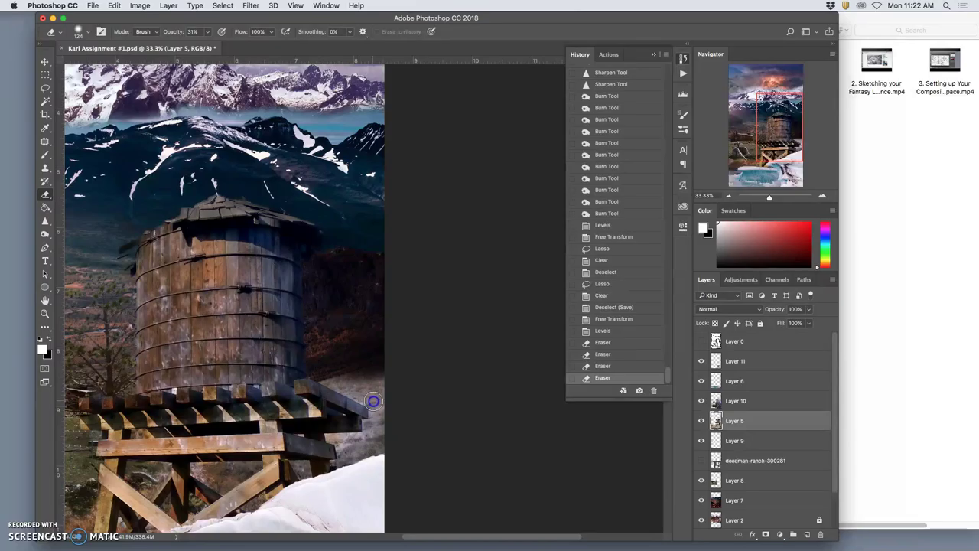
pyautogui.click(366, 399)
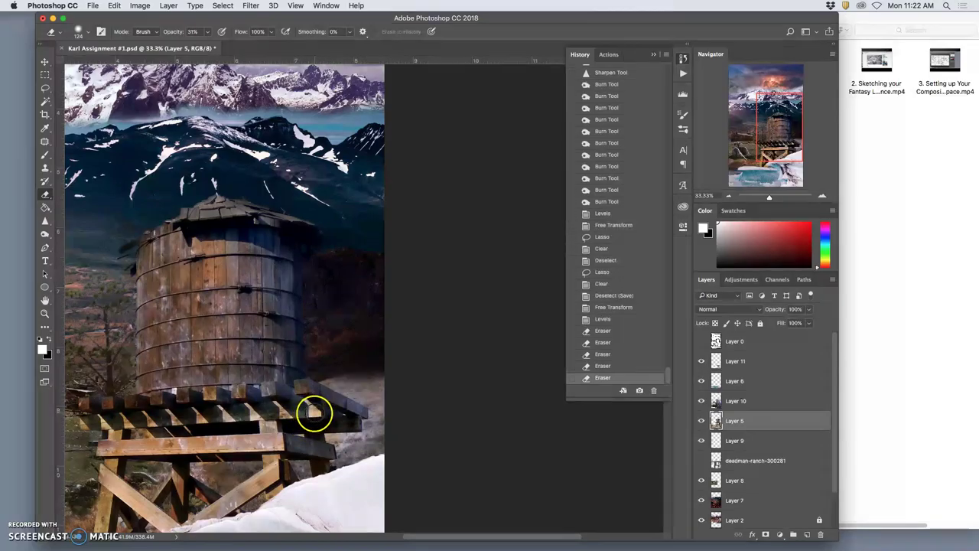
pyautogui.click(330, 440)
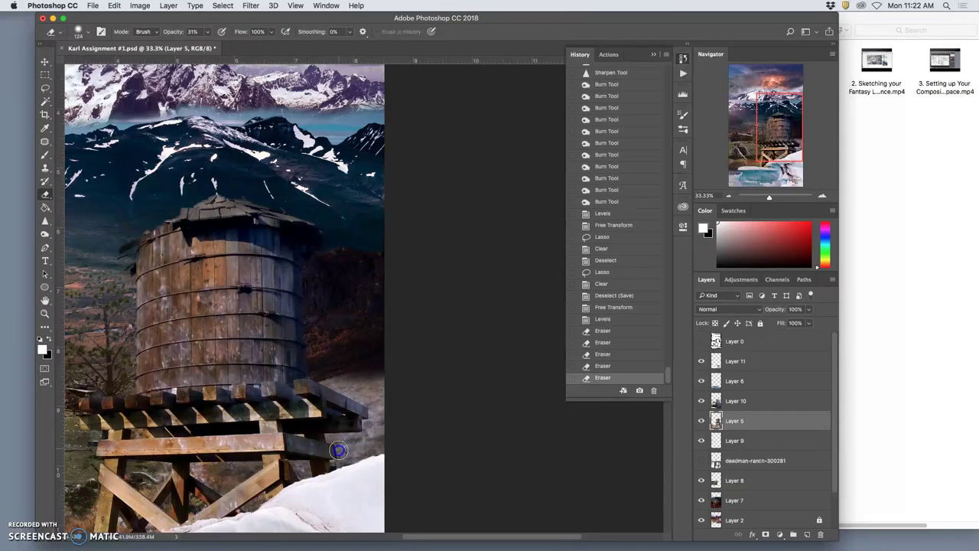
pyautogui.moveTo(331, 461); pyautogui.dragTo(357, 440)
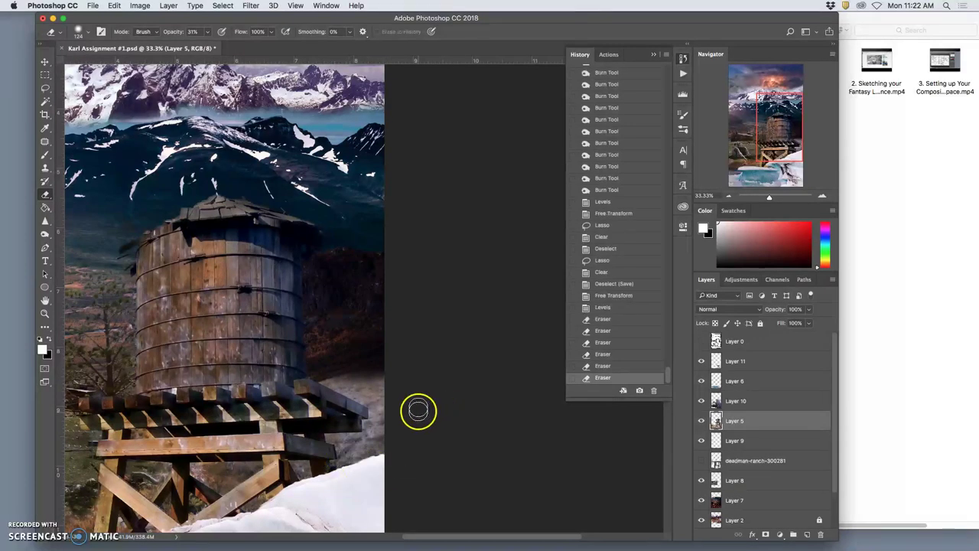
pyautogui.press('super+z')
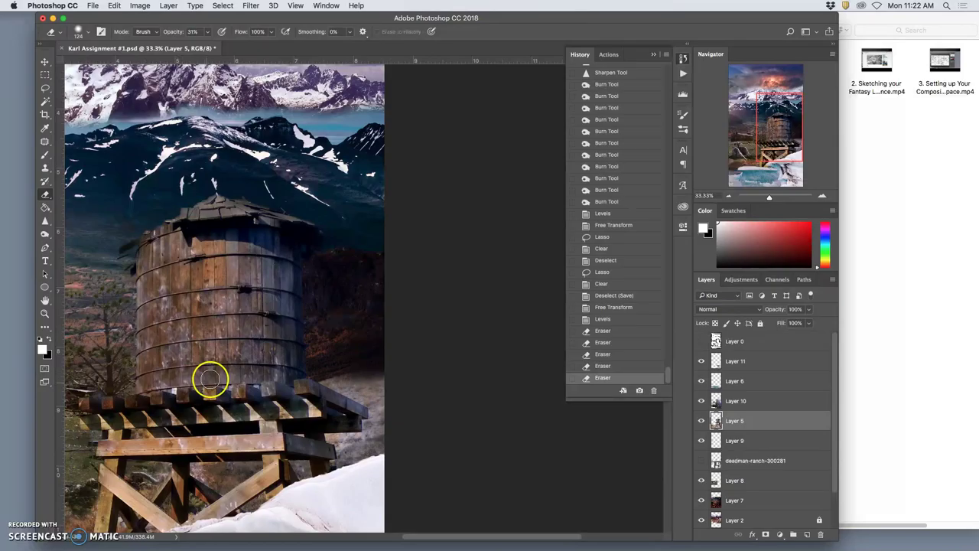
# Darken the right end of the tower's platform and its surroundings on Layer 5 using the Burn tool on Midtones at 9% exposure
pyautogui.click(44, 235)
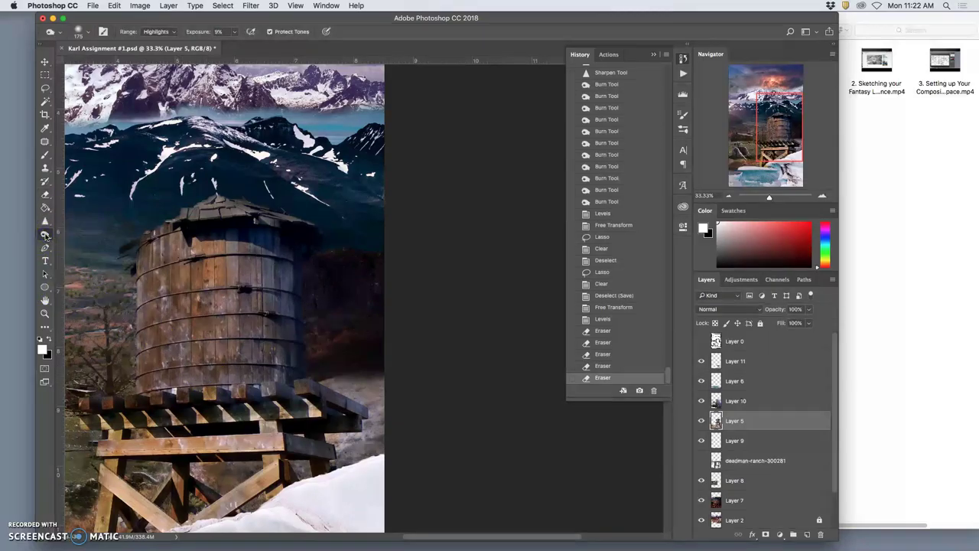
pyautogui.click(157, 31)
pyautogui.click(157, 19)
pyautogui.moveTo(339, 436)
pyautogui.mouseDown()
pyautogui.moveTo(350, 443)
pyautogui.moveTo(330, 436)
pyautogui.moveTo(348, 428)
pyautogui.mouseUp()
pyautogui.moveTo(354, 426)
pyautogui.mouseDown()
pyautogui.moveTo(331, 437)
pyautogui.moveTo(343, 475)
pyautogui.moveTo(377, 427)
pyautogui.moveTo(357, 436)
pyautogui.moveTo(382, 437)
pyautogui.mouseUp()
pyautogui.moveTo(321, 466)
pyautogui.mouseDown()
pyautogui.moveTo(388, 446)
pyautogui.moveTo(363, 414)
pyautogui.mouseUp()
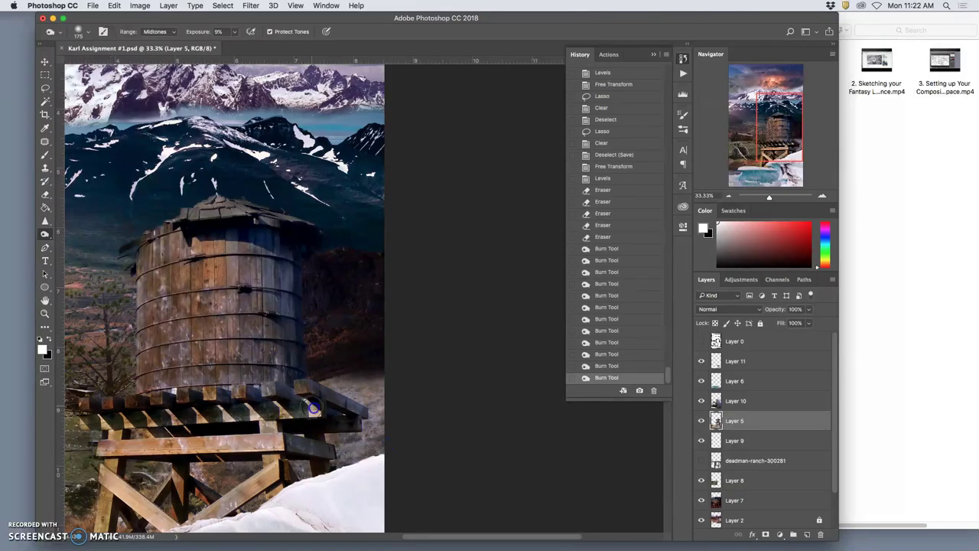
# Burn the platform's beams and the shaded right side of the water tower's barrel on Layer 5
pyautogui.moveTo(309, 405)
pyautogui.mouseDown()
pyautogui.moveTo(214, 424)
pyautogui.moveTo(172, 451)
pyautogui.mouseUp()
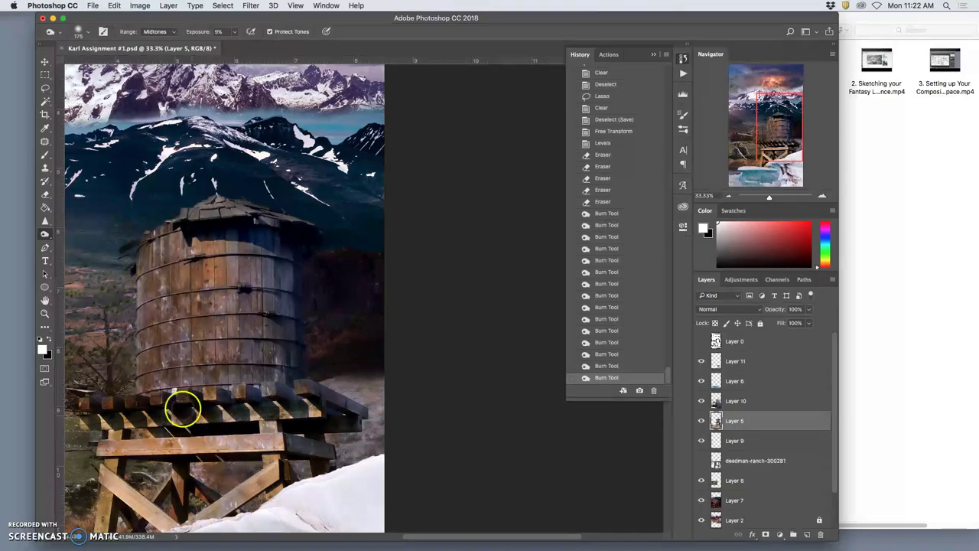
pyautogui.moveTo(285, 259); pyautogui.dragTo(290, 361)
pyautogui.moveTo(290, 362)
pyautogui.mouseDown()
pyautogui.moveTo(292, 306)
pyautogui.moveTo(280, 310)
pyautogui.mouseUp()
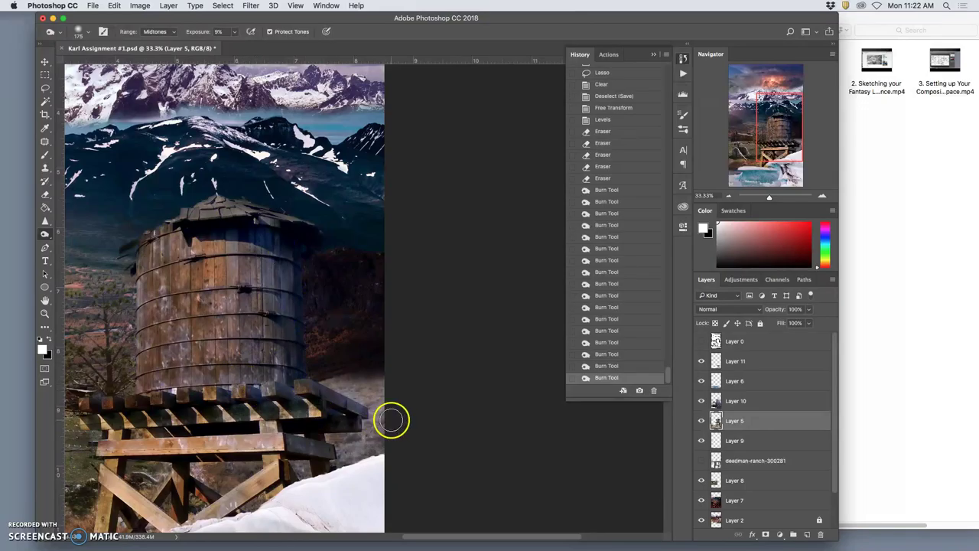
# Burn Layer 7's background terrain around the water tower with the same Midtones brush
pyautogui.click(730, 500)
pyautogui.click(332, 338)
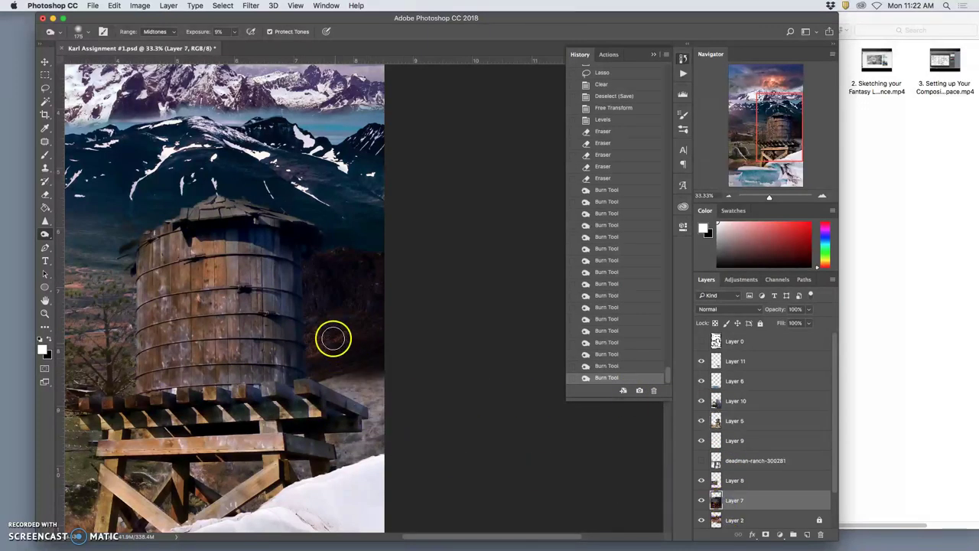
pyautogui.click(309, 409)
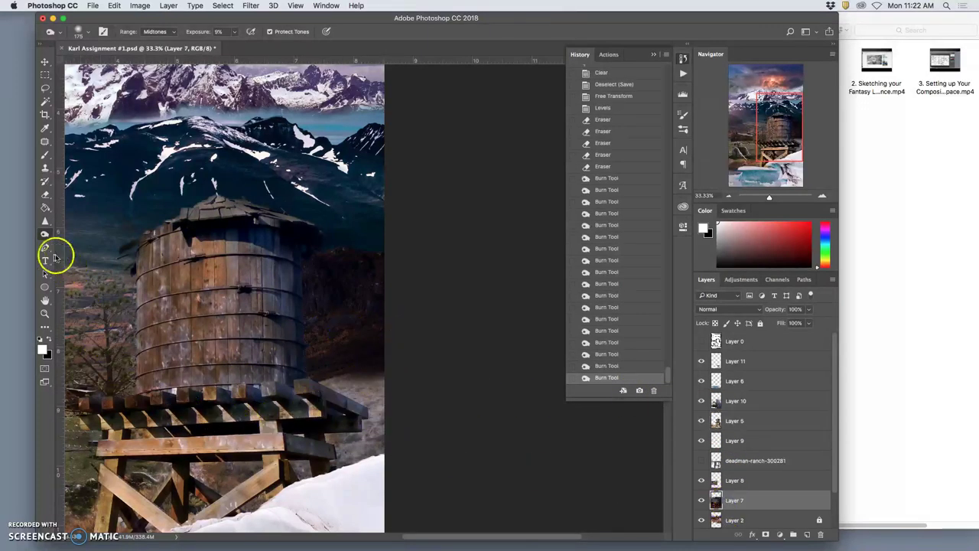
# Lighten Layer 7's dark terrain right of the water tower using a 159 px Dodge tool on Midtones at 55% exposure
pyautogui.moveTo(45, 233); pyautogui.dragTo(67, 232)
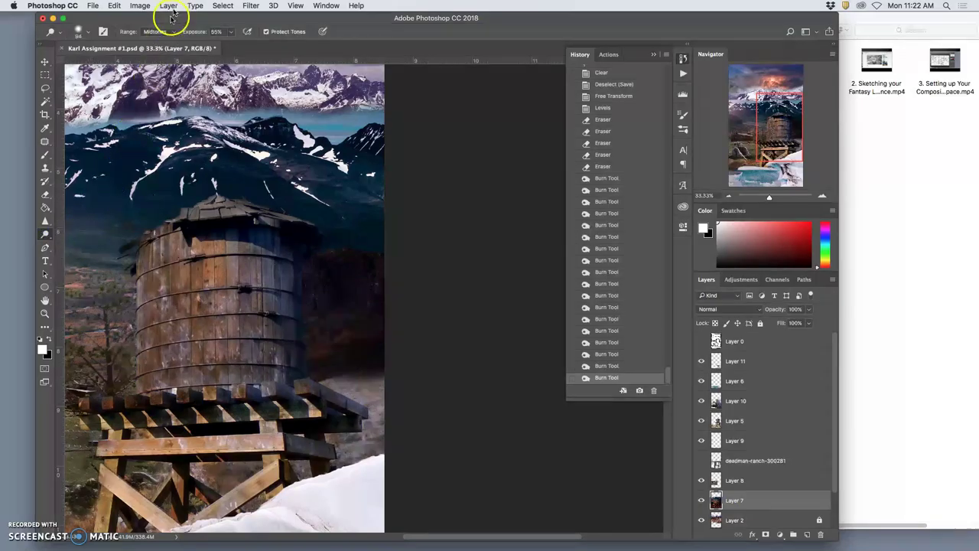
pyautogui.click(87, 32)
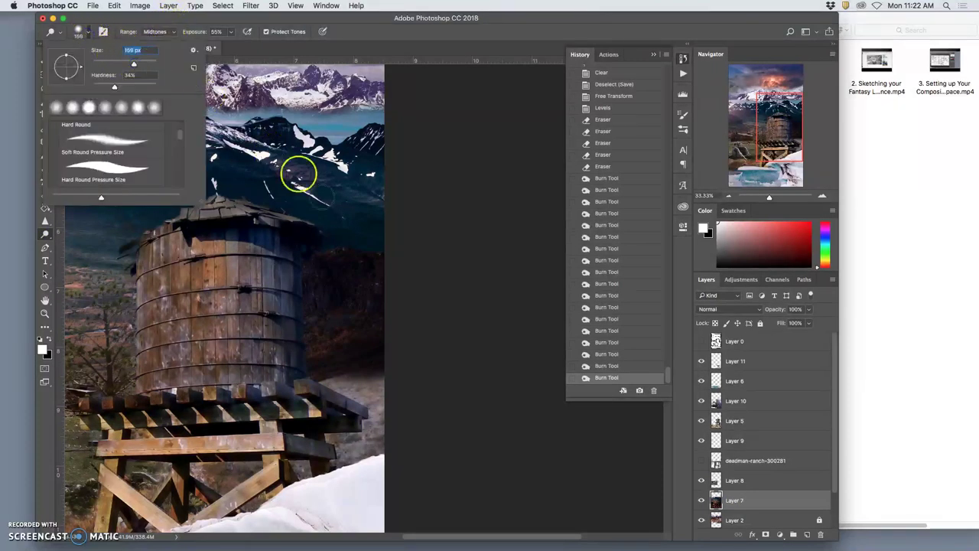
pyautogui.moveTo(350, 308)
pyautogui.mouseDown()
pyautogui.moveTo(314, 357)
pyautogui.moveTo(297, 321)
pyautogui.moveTo(325, 282)
pyautogui.moveTo(332, 310)
pyautogui.moveTo(309, 341)
pyautogui.moveTo(420, 304)
pyautogui.moveTo(346, 339)
pyautogui.moveTo(322, 321)
pyautogui.moveTo(328, 278)
pyautogui.moveTo(334, 319)
pyautogui.moveTo(371, 348)
pyautogui.moveTo(349, 355)
pyautogui.moveTo(361, 332)
pyautogui.moveTo(416, 314)
pyautogui.moveTo(389, 324)
pyautogui.moveTo(367, 307)
pyautogui.mouseUp()
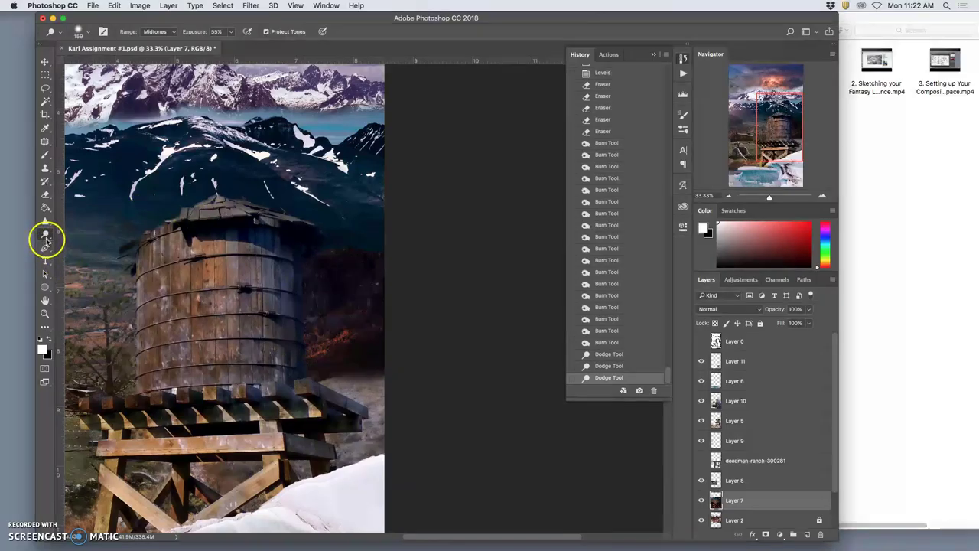
# Desaturate the terrain right of the tower on Layer 7 and above the platform's right end on Layer 5 with a 182 px Sponge at 50% flow
pyautogui.moveTo(46, 240); pyautogui.dragTo(84, 253)
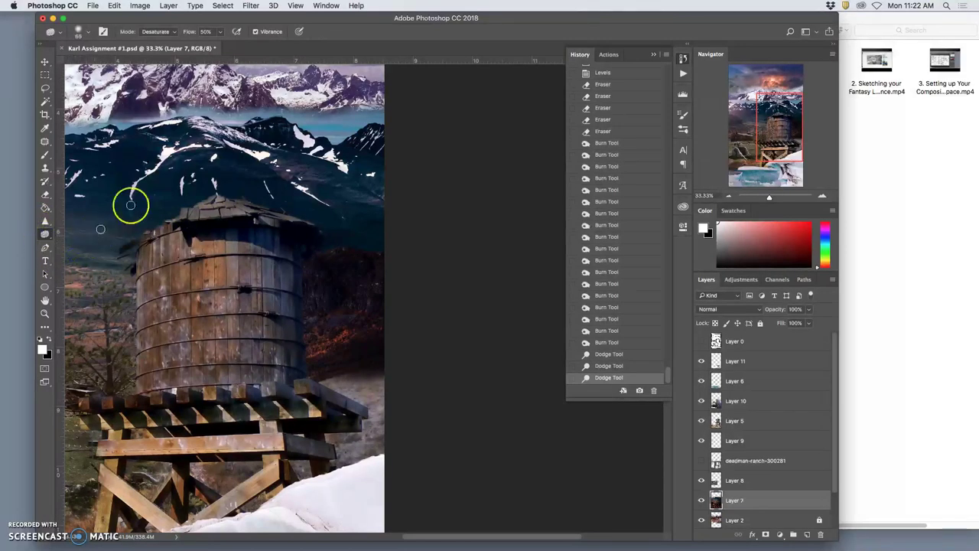
pyautogui.click(85, 31)
pyautogui.moveTo(126, 64); pyautogui.dragTo(138, 62)
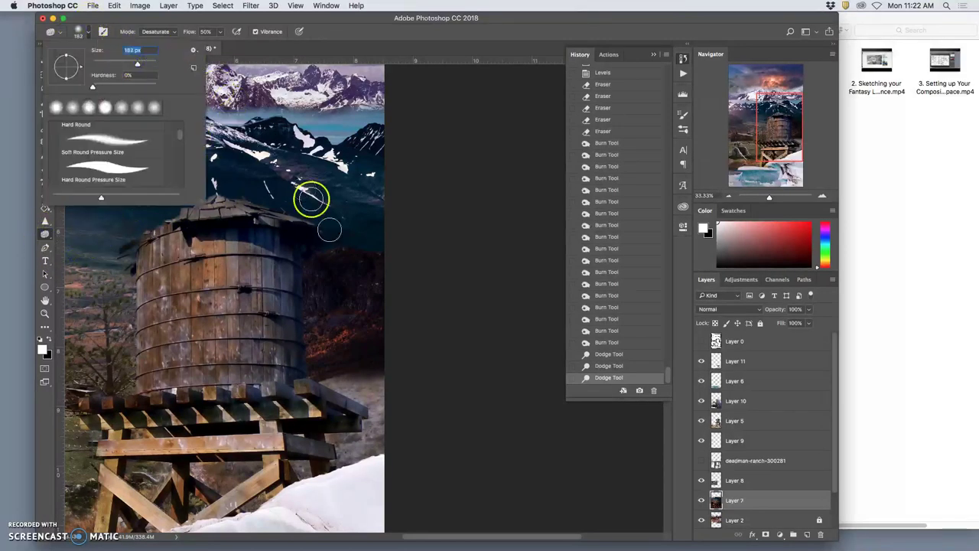
pyautogui.moveTo(351, 334)
pyautogui.mouseDown()
pyautogui.moveTo(304, 356)
pyautogui.moveTo(360, 334)
pyautogui.moveTo(345, 343)
pyautogui.moveTo(326, 315)
pyautogui.moveTo(325, 267)
pyautogui.moveTo(356, 301)
pyautogui.moveTo(368, 274)
pyautogui.moveTo(349, 256)
pyautogui.moveTo(389, 256)
pyautogui.moveTo(329, 249)
pyautogui.mouseUp()
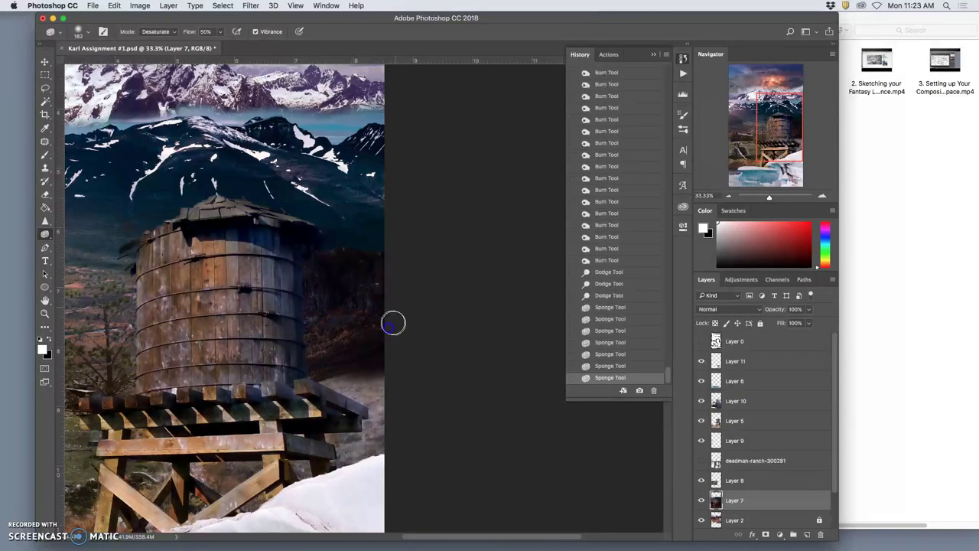
pyautogui.moveTo(393, 323)
pyautogui.mouseDown()
pyautogui.moveTo(343, 356)
pyautogui.moveTo(407, 349)
pyautogui.moveTo(316, 369)
pyautogui.moveTo(395, 343)
pyautogui.mouseUp()
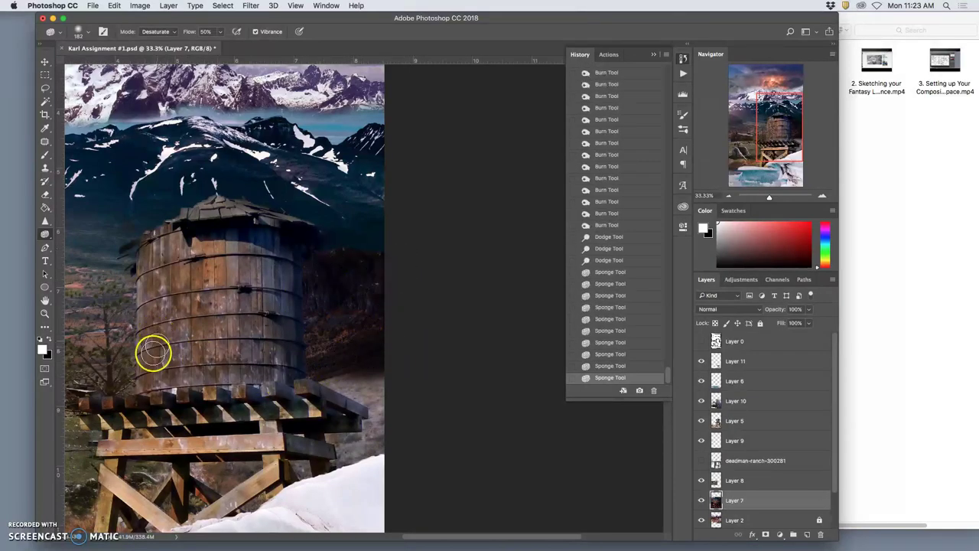
pyautogui.moveTo(153, 352)
pyautogui.mouseDown()
pyautogui.moveTo(153, 378)
pyautogui.moveTo(264, 464)
pyautogui.moveTo(339, 440)
pyautogui.moveTo(356, 386)
pyautogui.moveTo(325, 380)
pyautogui.mouseUp()
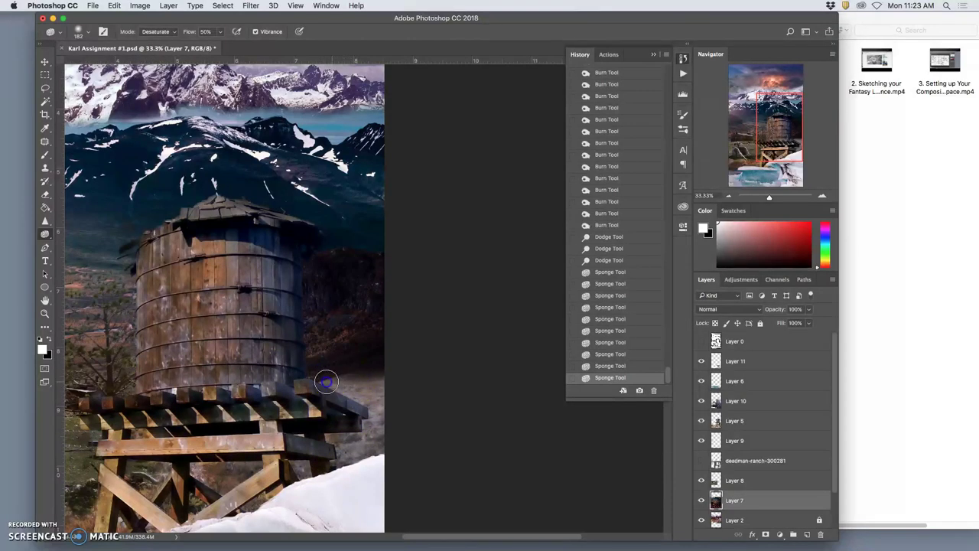
pyautogui.click(725, 420)
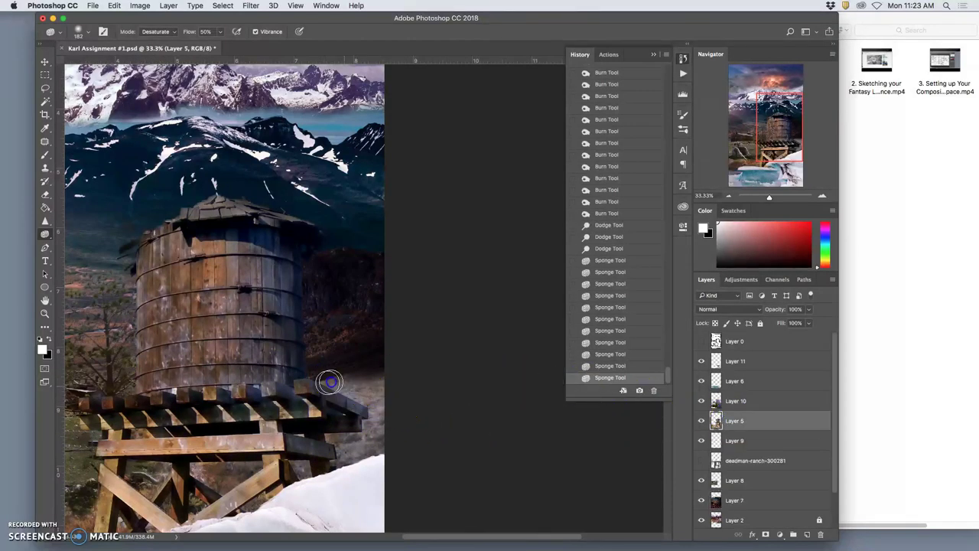
pyautogui.moveTo(330, 382); pyautogui.dragTo(358, 383)
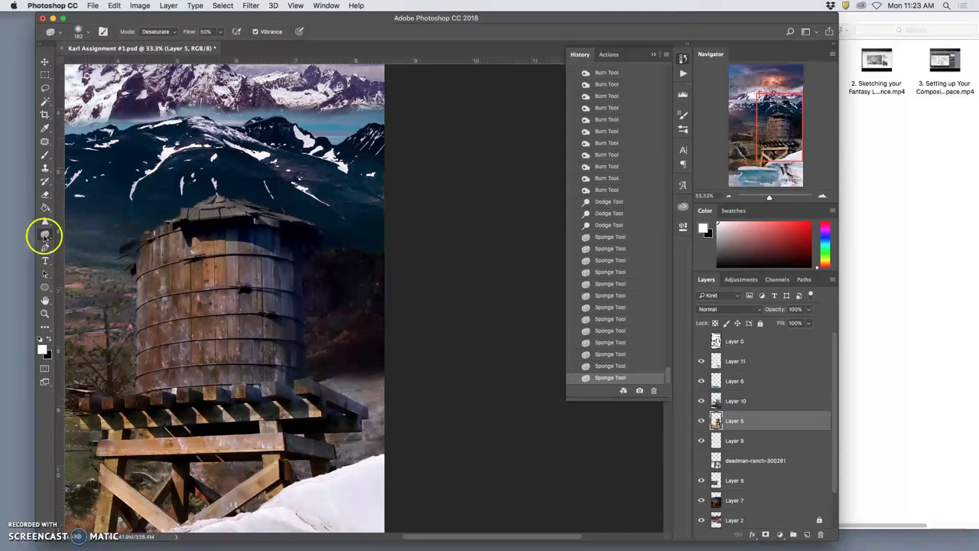
# Darken the area just above the platform's right end on Layer 5 using the Burn tool on Midtones at 9% exposure
pyautogui.click(44, 236)
pyautogui.click(77, 233)
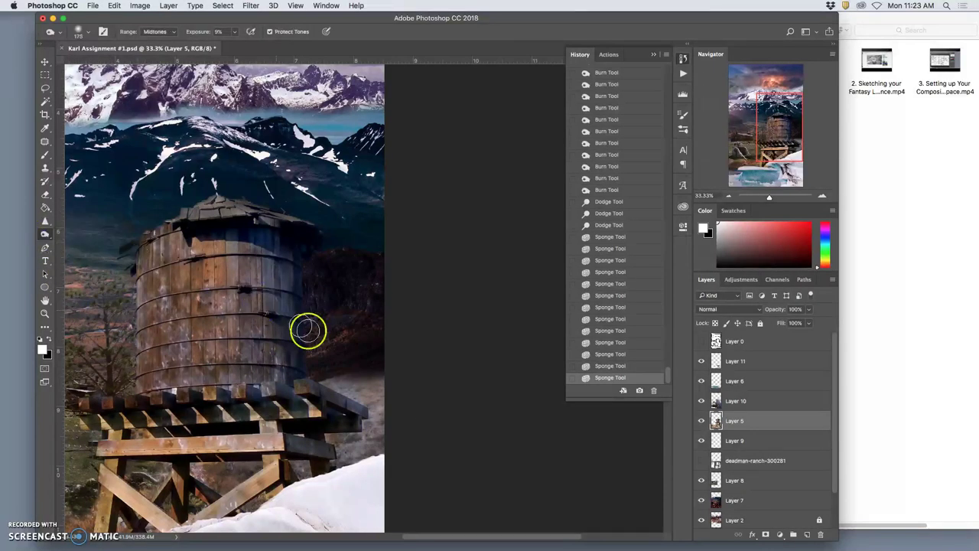
pyautogui.click(333, 380)
pyautogui.click(339, 382)
pyautogui.click(323, 375)
# Burn the pale area between the platform's right end and the canvas edge on Layer 5
pyautogui.click(329, 379)
pyautogui.click(346, 386)
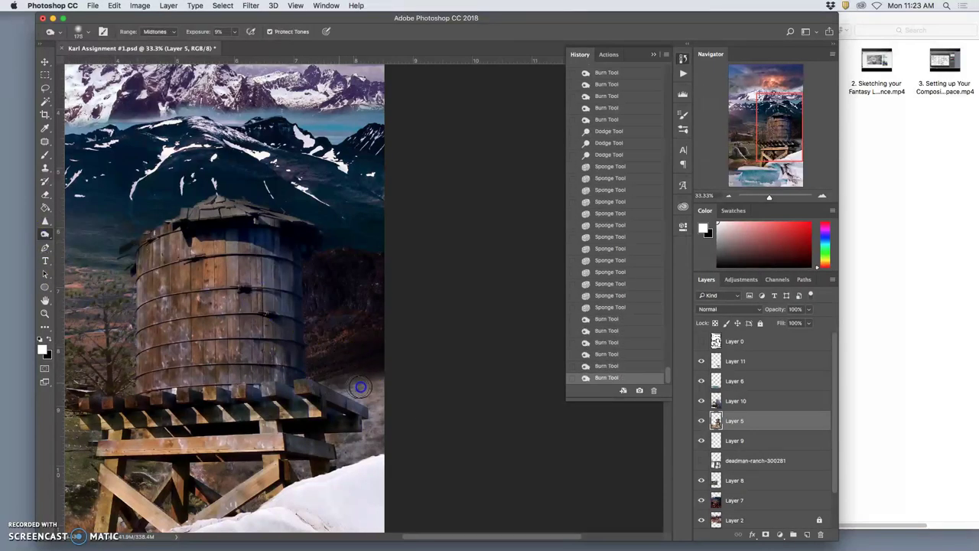
pyautogui.moveTo(384, 380); pyautogui.dragTo(352, 388)
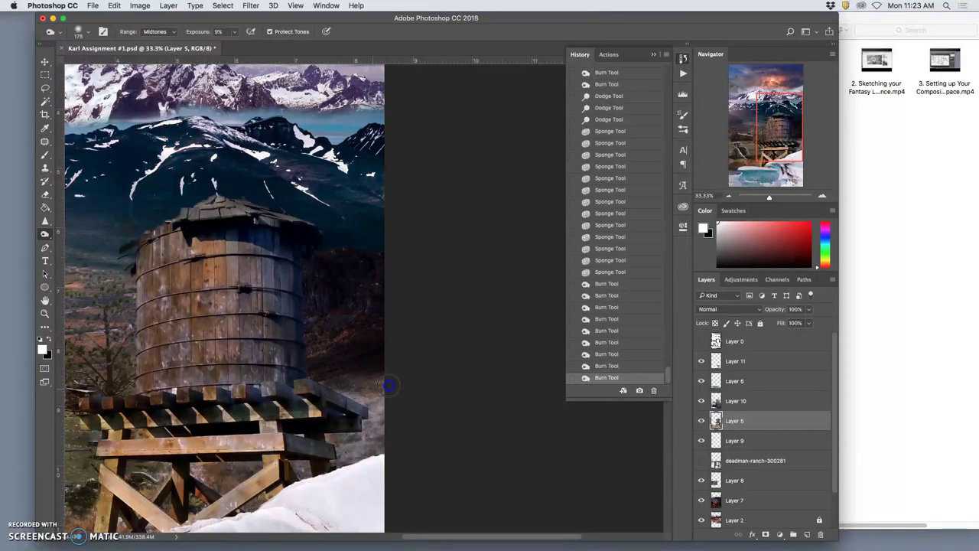
pyautogui.click(320, 382)
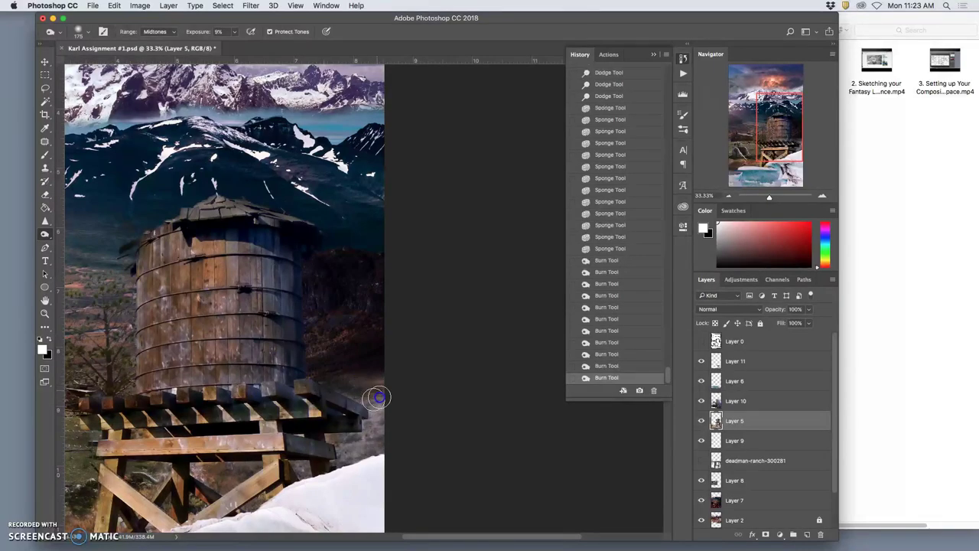
pyautogui.click(362, 383)
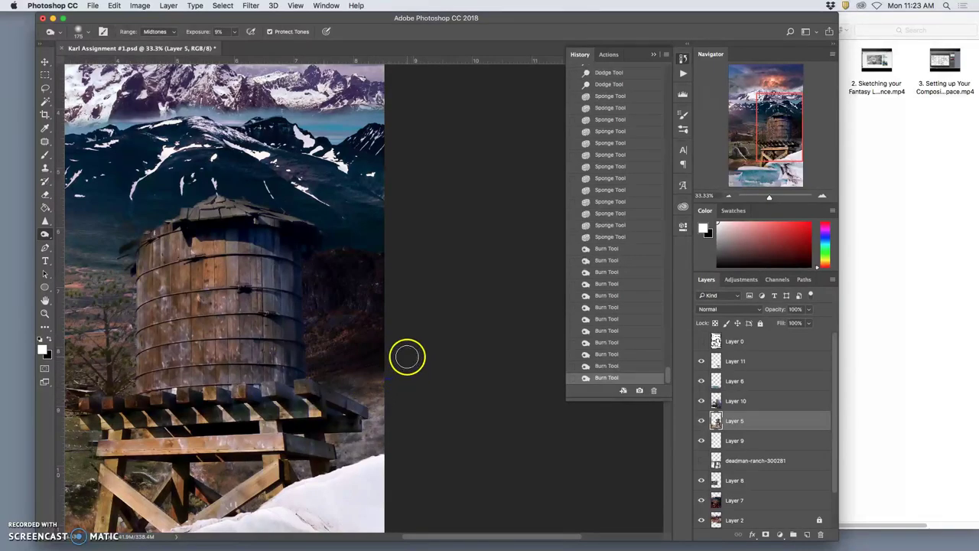
# Step back through the history to the third of the latest Burn strokes on Layer 5
pyautogui.press('super+minus')
pyautogui.press('super+minus')
pyautogui.press('super+minus')
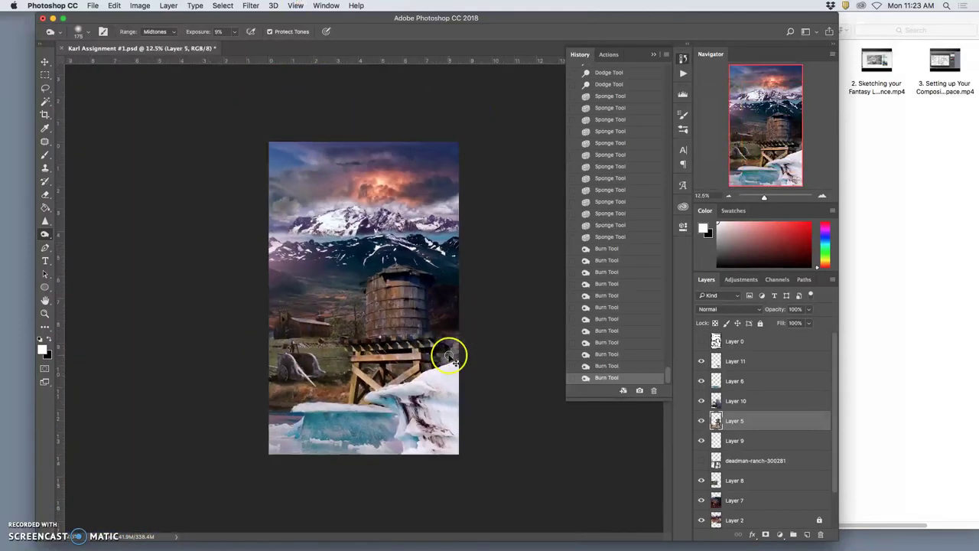
pyautogui.click(604, 365)
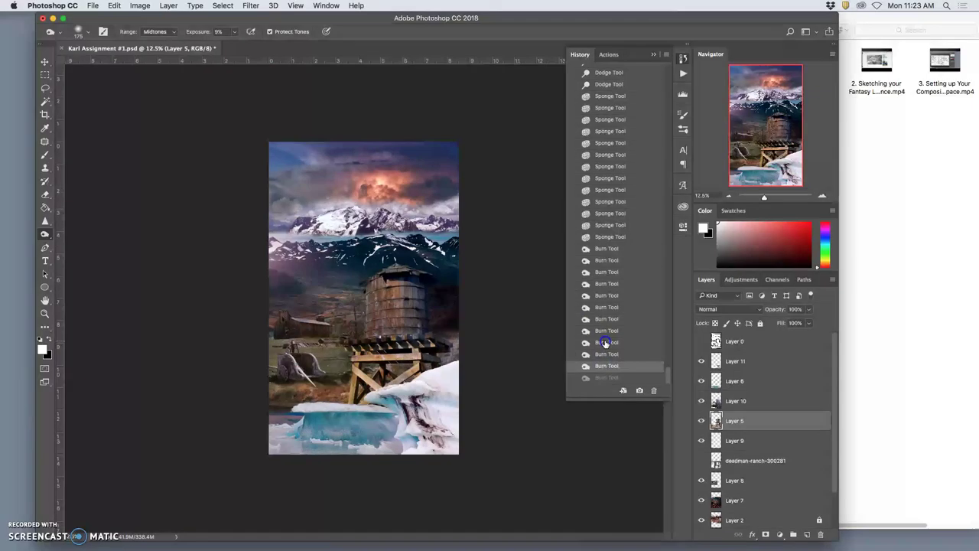
pyautogui.click(604, 342)
pyautogui.click(604, 330)
pyautogui.click(603, 307)
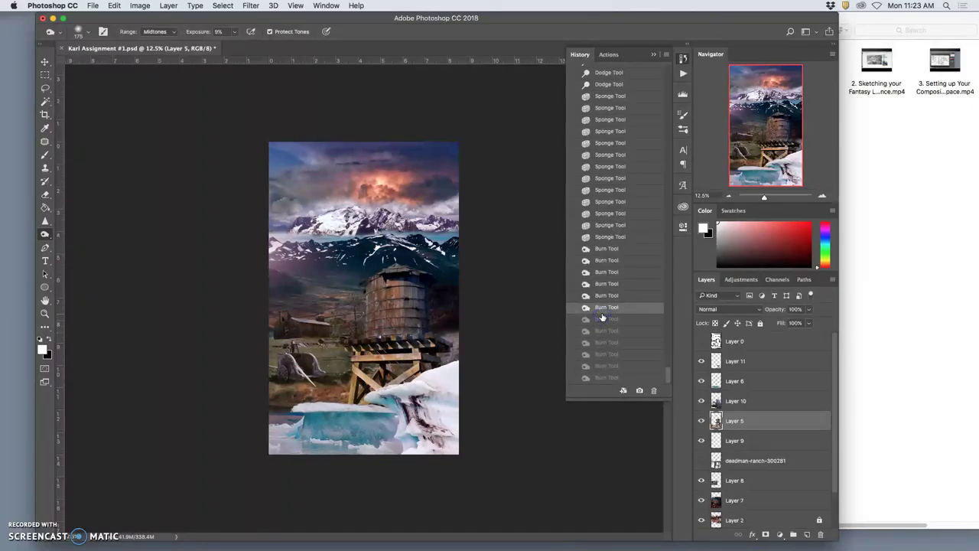
pyautogui.click(601, 296)
pyautogui.click(602, 282)
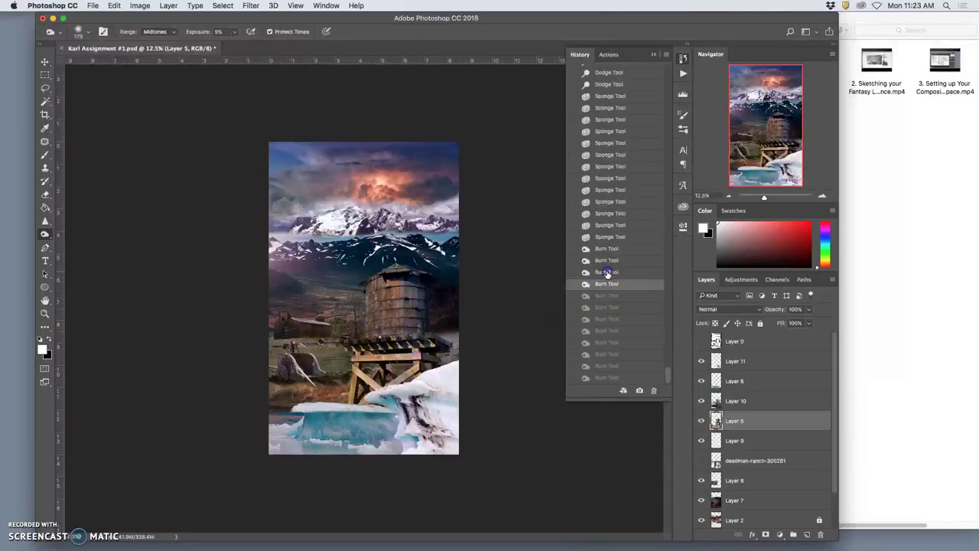
pyautogui.click(607, 273)
# Hide and show Layer 8 to check which parts of the composite it contains
pyautogui.press('super+plus')
pyautogui.press('super+plus')
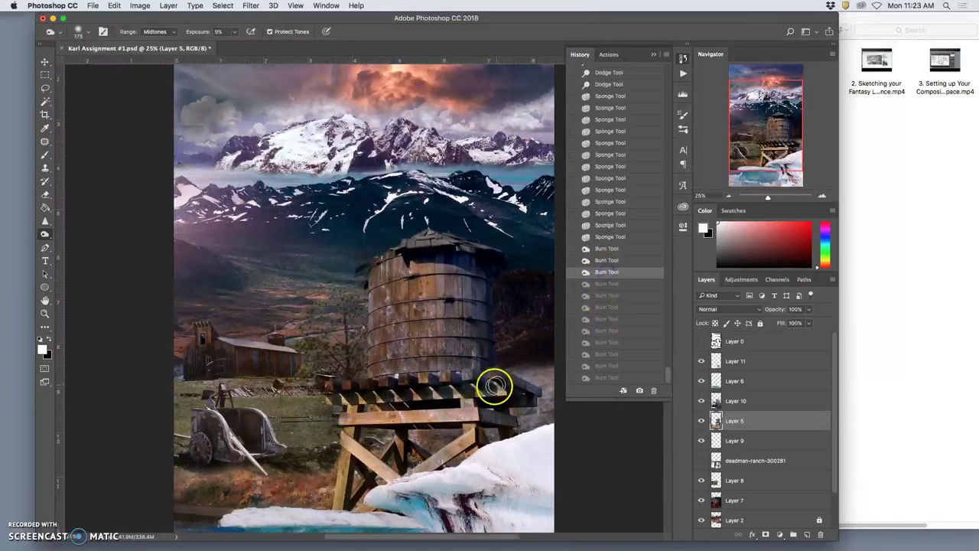
pyautogui.hscroll(2, 459, 390)
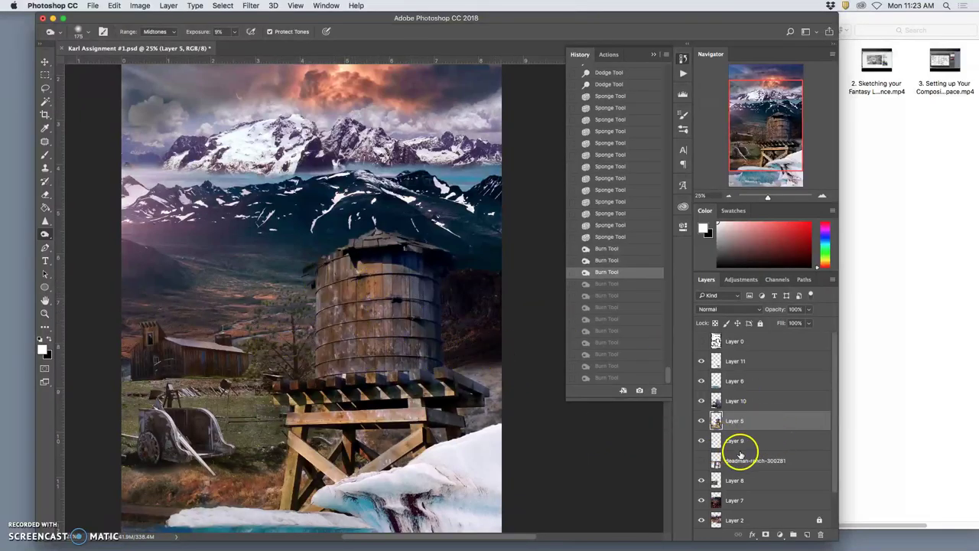
pyautogui.scroll(-2, 741, 451)
pyautogui.scroll(2, 741, 453)
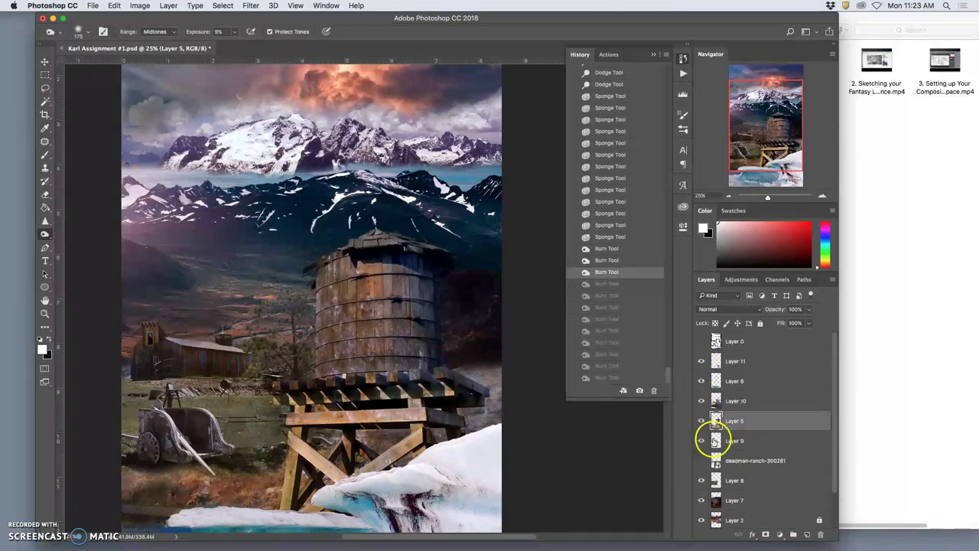
pyautogui.click(701, 480)
pyautogui.click(701, 481)
# Lasso the tree left of the water tower on Layer 8 and copy it to a new layer
pyautogui.click(753, 482)
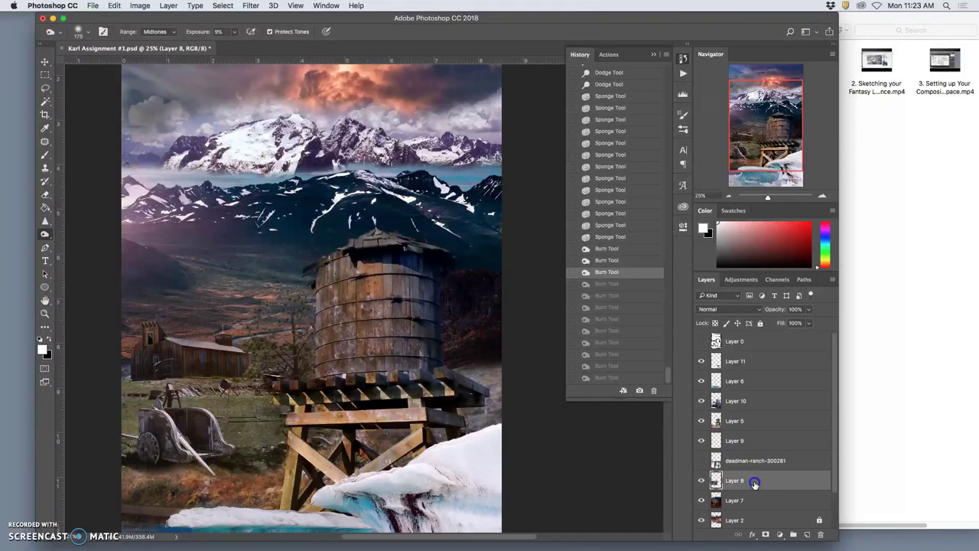
pyautogui.click(44, 87)
pyautogui.moveTo(325, 279); pyautogui.dragTo(276, 273)
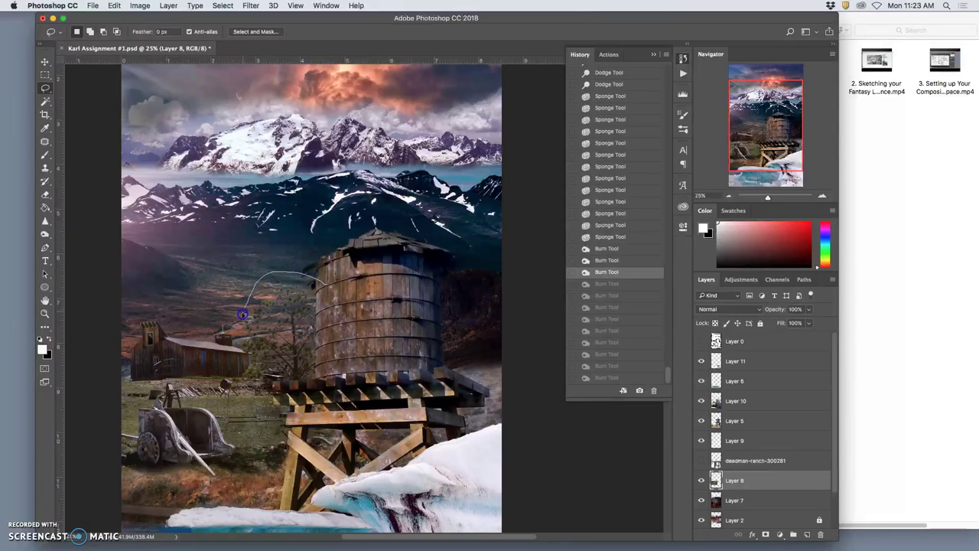
pyautogui.moveTo(334, 364); pyautogui.dragTo(337, 361)
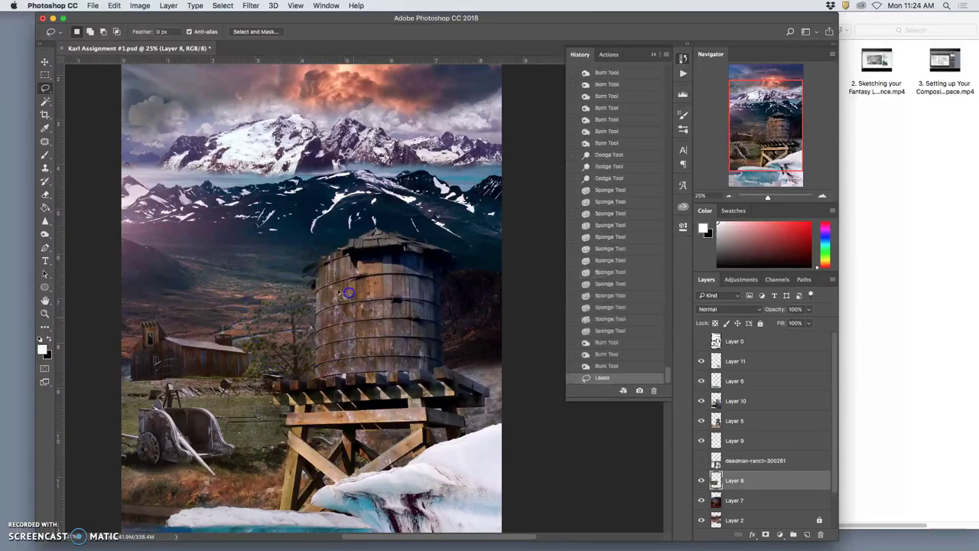
pyautogui.press('super+j')
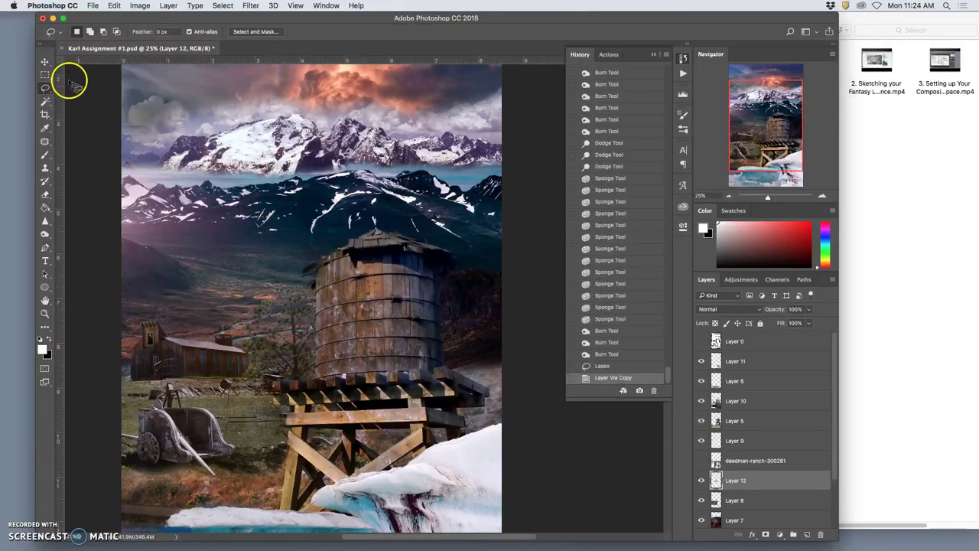
# Turn off Auto-Select and move Layer 12's copied tree to the right side of the water tower
pyautogui.click(46, 62)
pyautogui.moveTo(298, 309); pyautogui.dragTo(360, 291)
pyautogui.press('super+z')
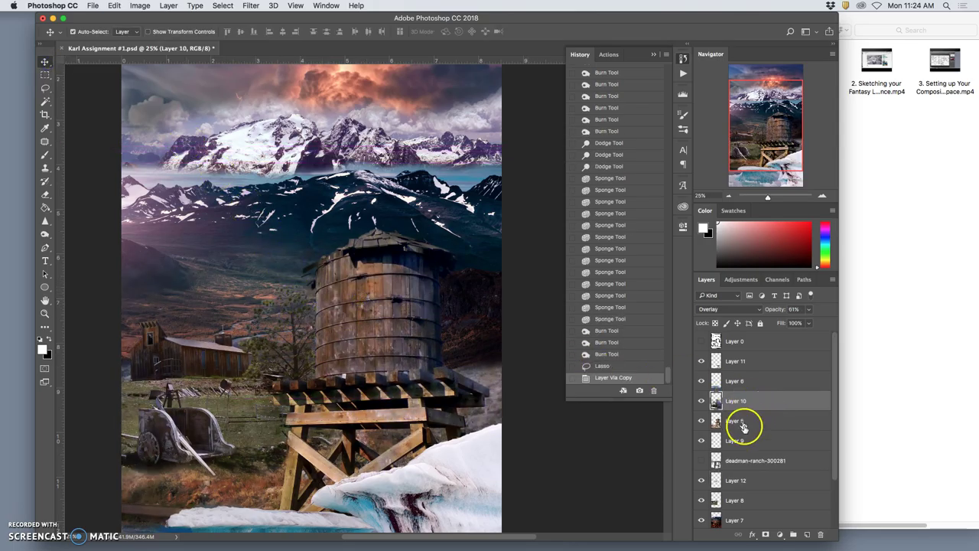
pyautogui.click(724, 481)
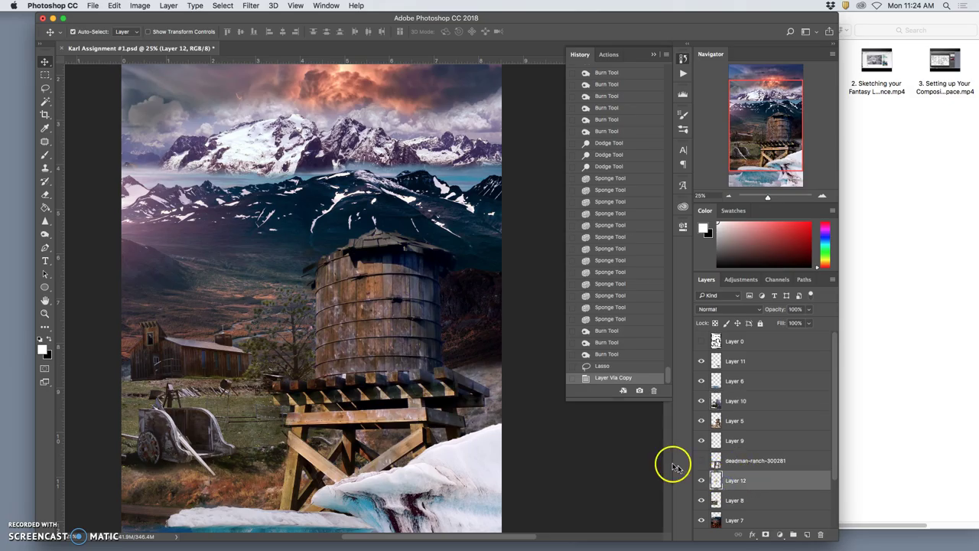
pyautogui.click(74, 31)
pyautogui.moveTo(293, 318); pyautogui.dragTo(432, 304)
# Flip the copied tree horizontally, scale it down and place it against the tower's right side just above the platform
pyautogui.press('super+t')
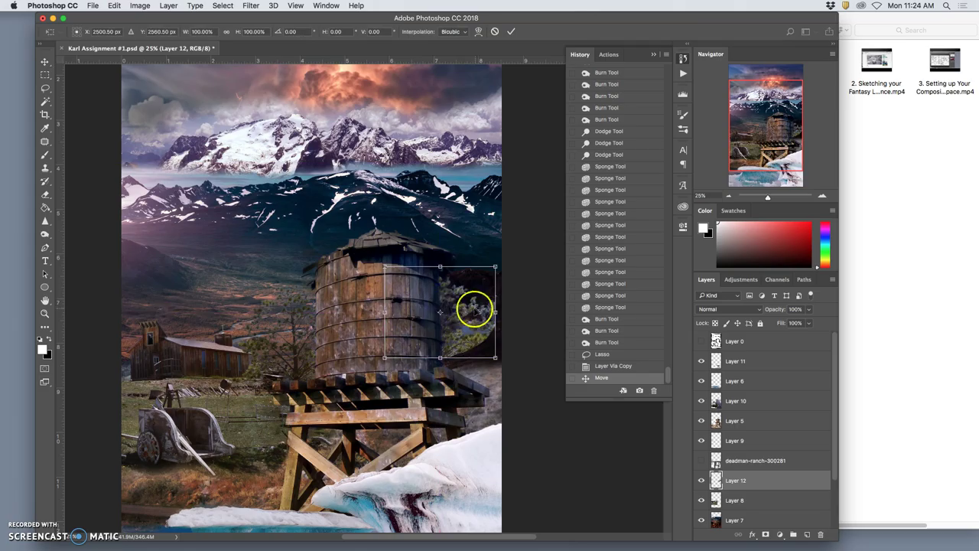
pyautogui.rightClick(475, 310)
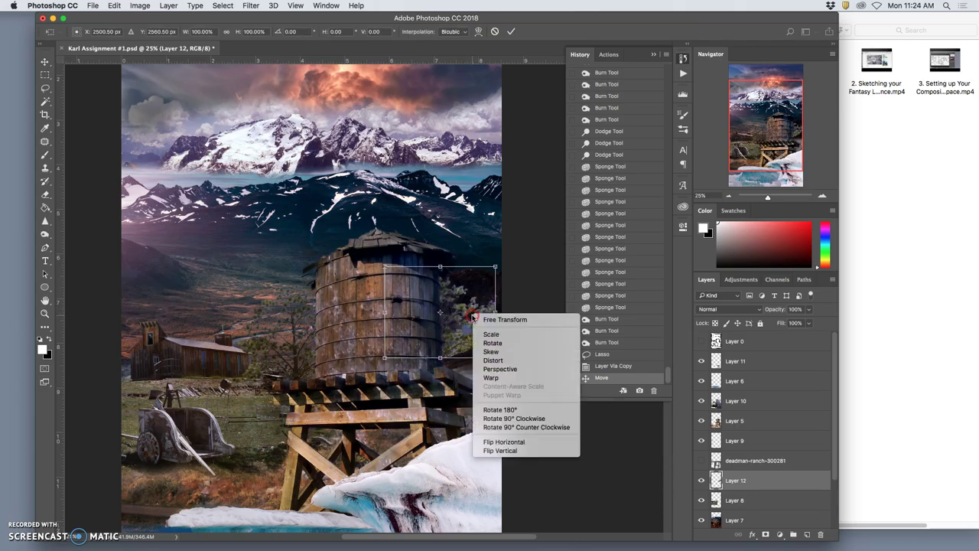
pyautogui.click(497, 442)
pyautogui.moveTo(459, 334); pyautogui.dragTo(453, 349)
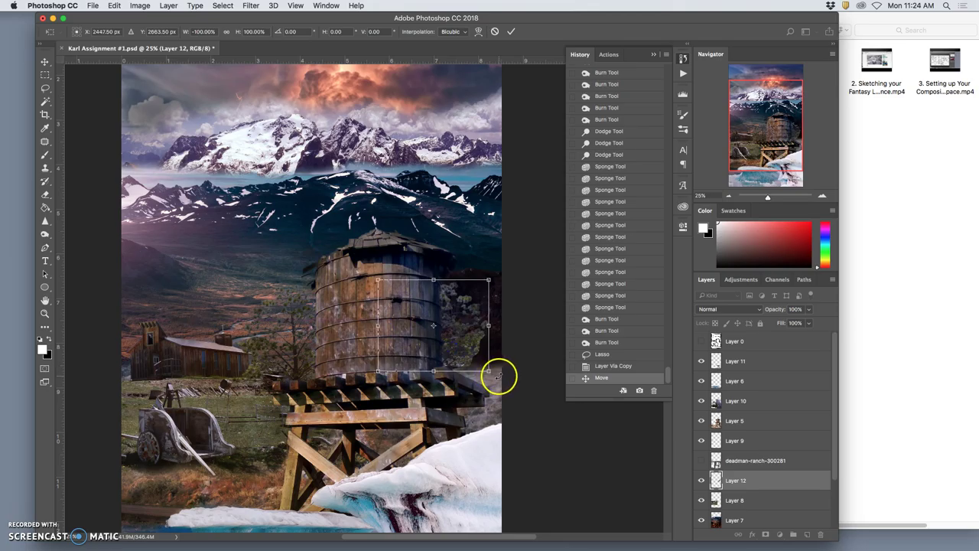
pyautogui.moveTo(498, 375); pyautogui.dragTo(459, 364)
pyautogui.moveTo(476, 283); pyautogui.dragTo(485, 314)
pyautogui.moveTo(454, 342); pyautogui.dragTo(474, 369)
pyautogui.press('Return')
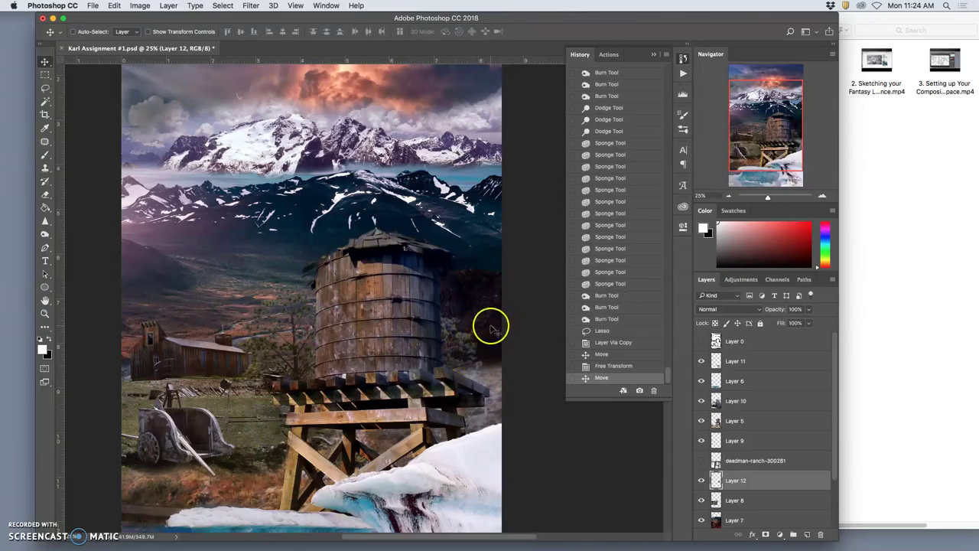
# Brighten Layer 12's copied tree beside the tower using the 159 px Dodge tool on Midtones at 55% exposure
pyautogui.press('super+plus')
pyautogui.press('super+plus')
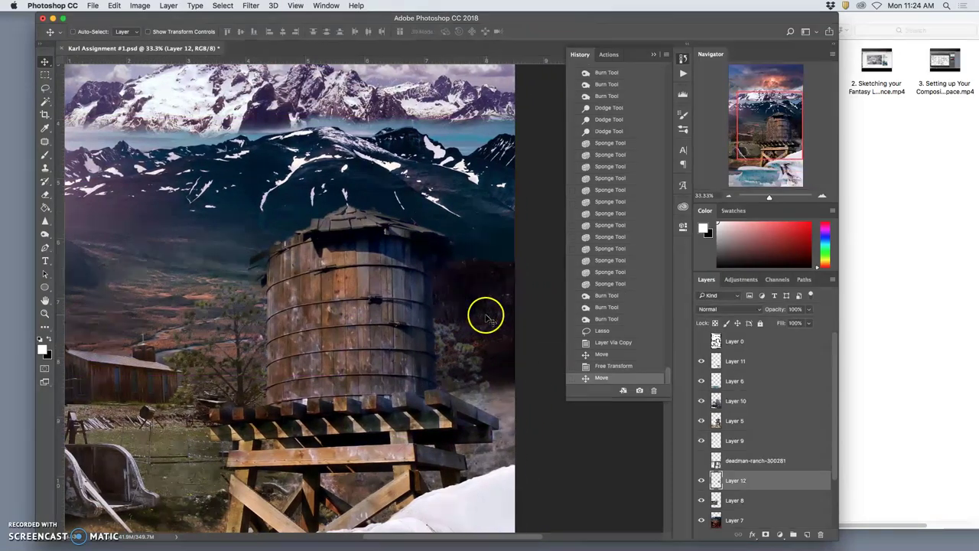
pyautogui.moveTo(44, 233); pyautogui.dragTo(76, 232)
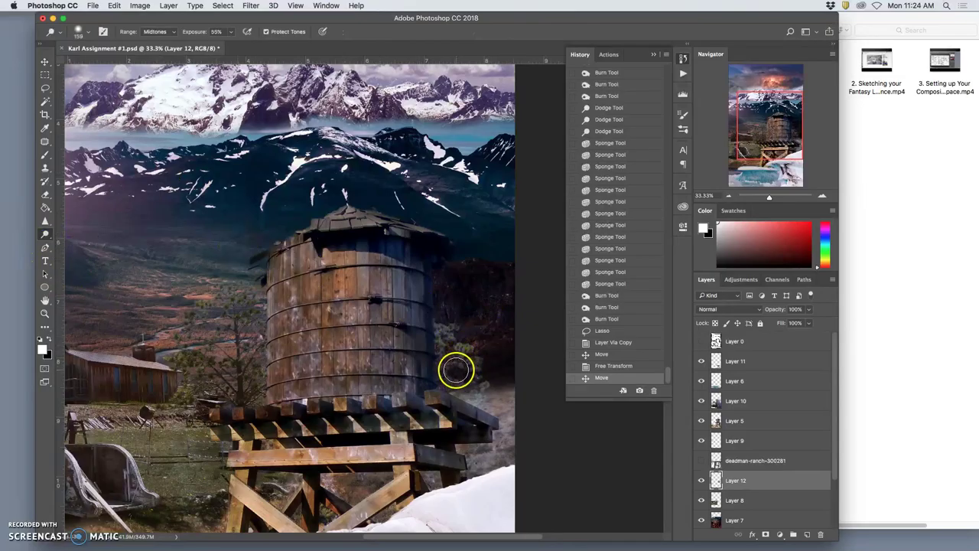
pyautogui.click(459, 370)
pyautogui.click(462, 373)
pyautogui.click(460, 355)
pyautogui.click(465, 378)
pyautogui.click(472, 381)
pyautogui.click(460, 327)
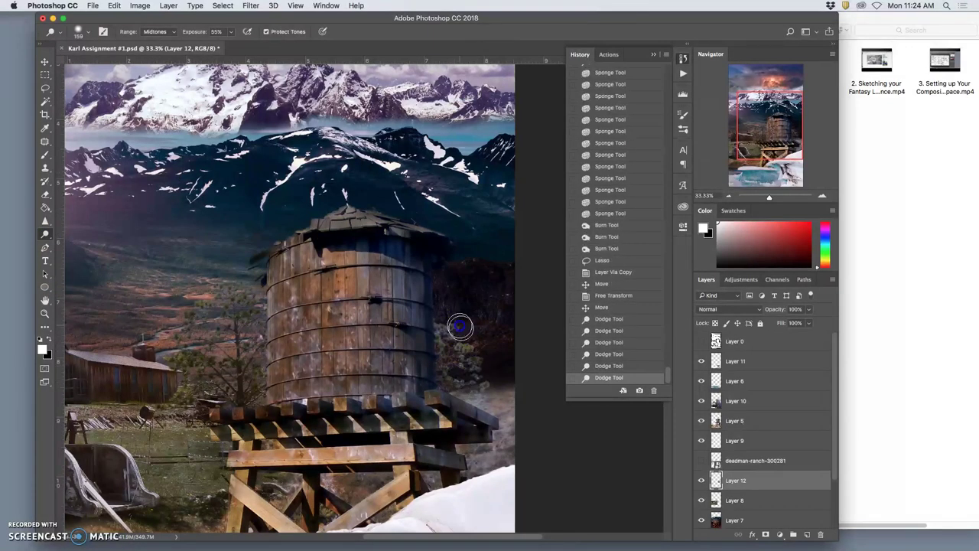
# Dodge the lower foliage of Layer 12's copied tree where it meets the tower platform
pyautogui.click(470, 395)
pyautogui.click(444, 361)
pyautogui.click(478, 380)
pyautogui.click(477, 391)
pyautogui.click(470, 396)
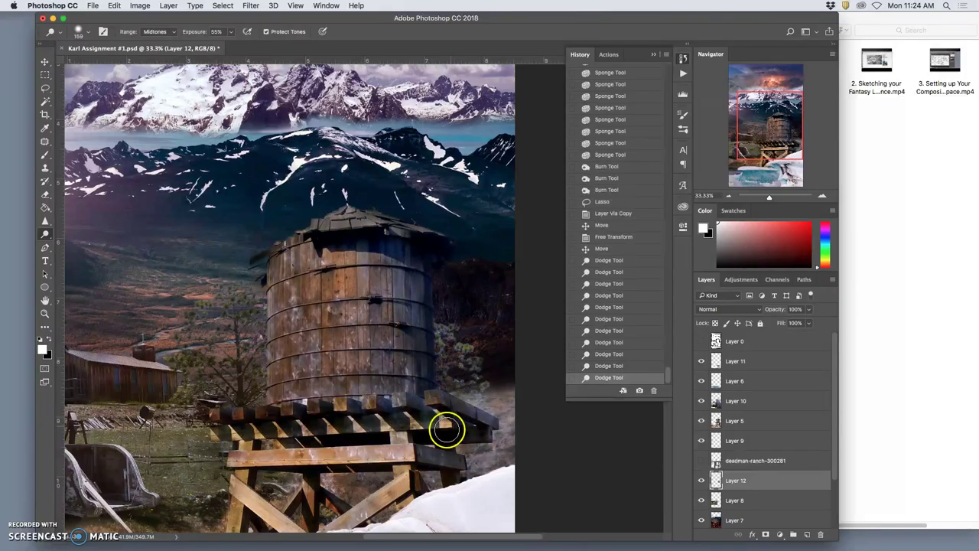
# Soften the outer foliage of Layer 12's copied tree beside the tower using the 124 px Eraser at 31% opacity
pyautogui.click(45, 194)
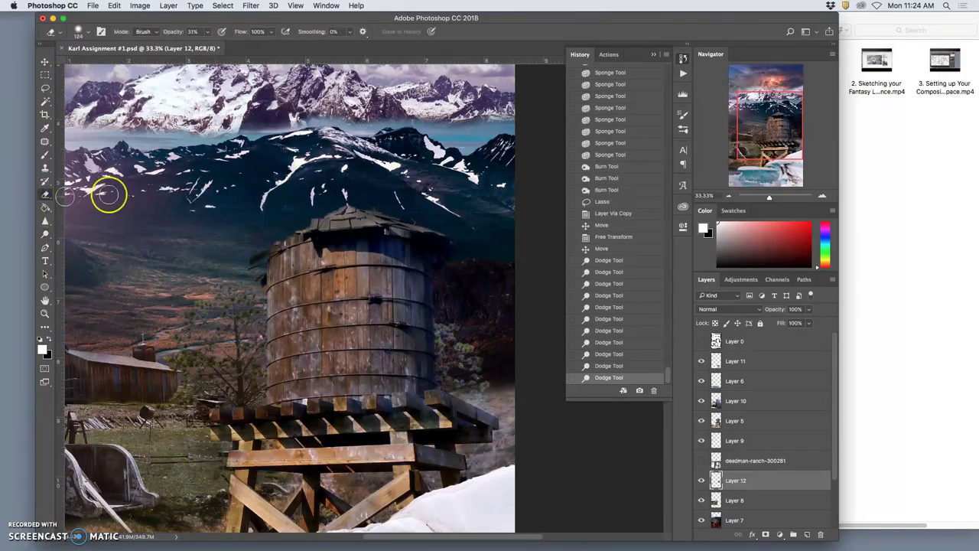
pyautogui.click(473, 338)
pyautogui.click(475, 340)
pyautogui.click(475, 339)
pyautogui.click(476, 337)
pyautogui.click(481, 352)
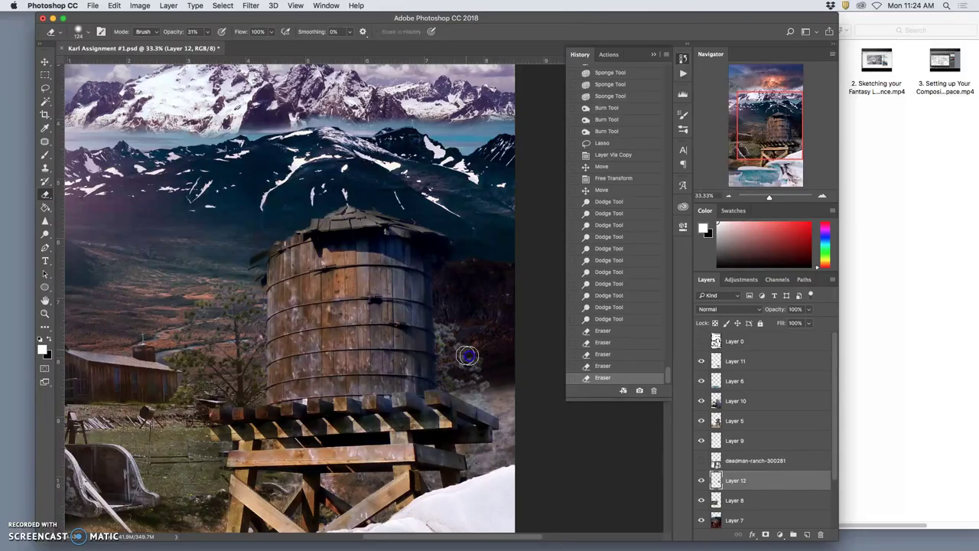
pyautogui.click(467, 351)
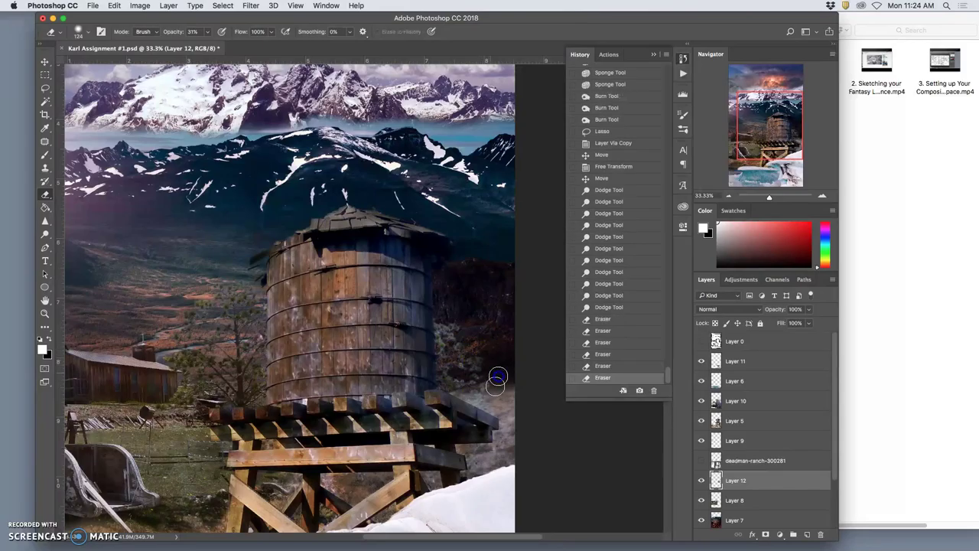
pyautogui.click(455, 336)
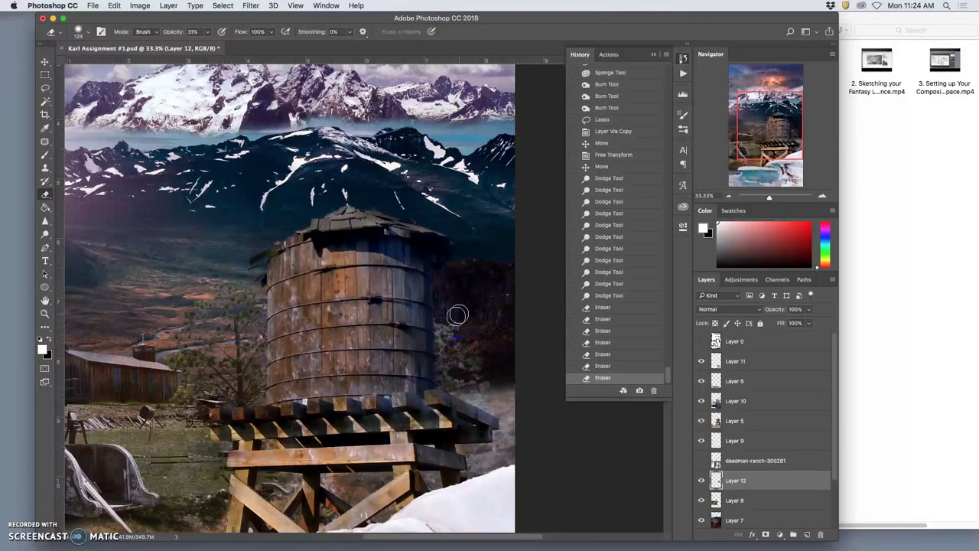
pyautogui.click(458, 322)
pyautogui.click(449, 319)
pyautogui.click(441, 319)
pyautogui.click(448, 328)
pyautogui.click(453, 331)
pyautogui.click(460, 337)
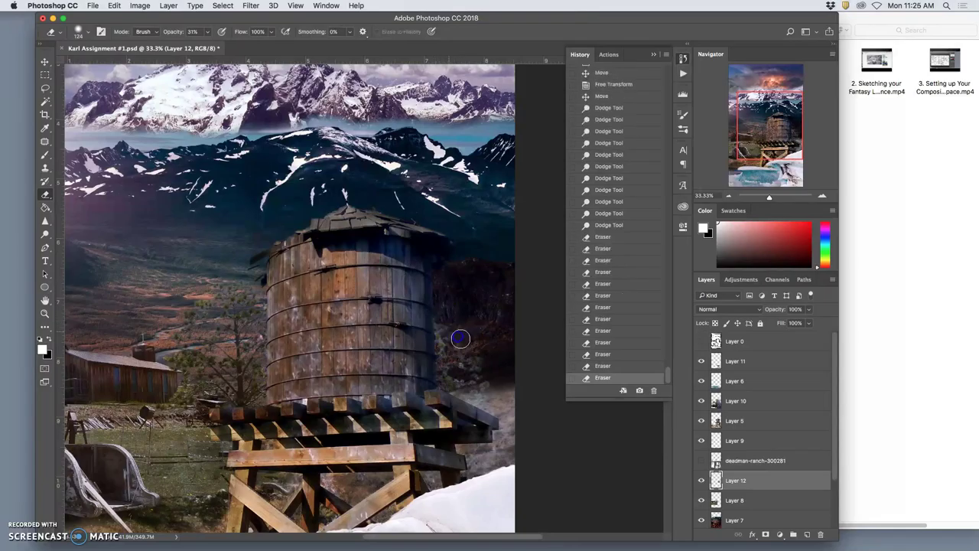
pyautogui.click(466, 342)
pyautogui.click(483, 345)
pyautogui.click(494, 374)
pyautogui.click(475, 384)
pyautogui.click(460, 366)
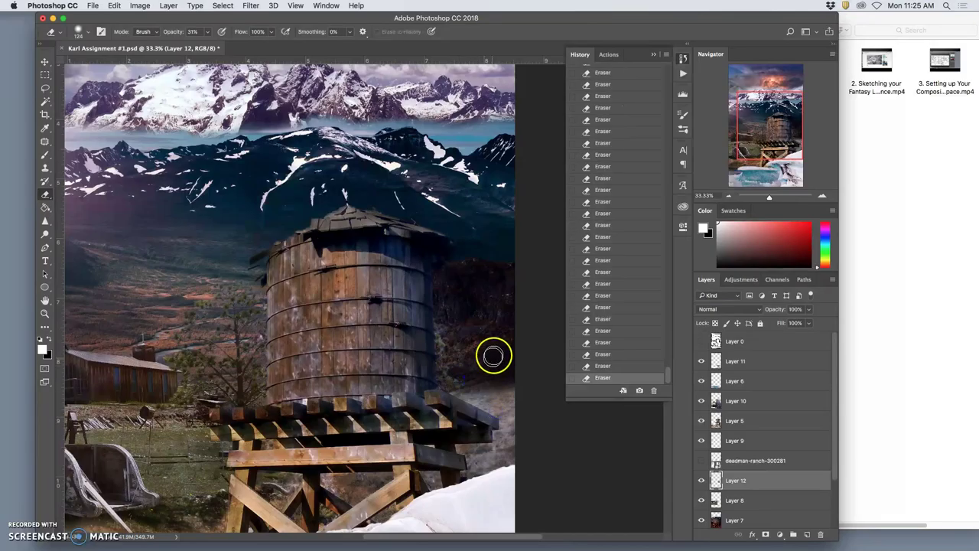
# Erase more of Layer 12's stray foliage close to the tower's right edge, just above the platform
pyautogui.press('super+plus')
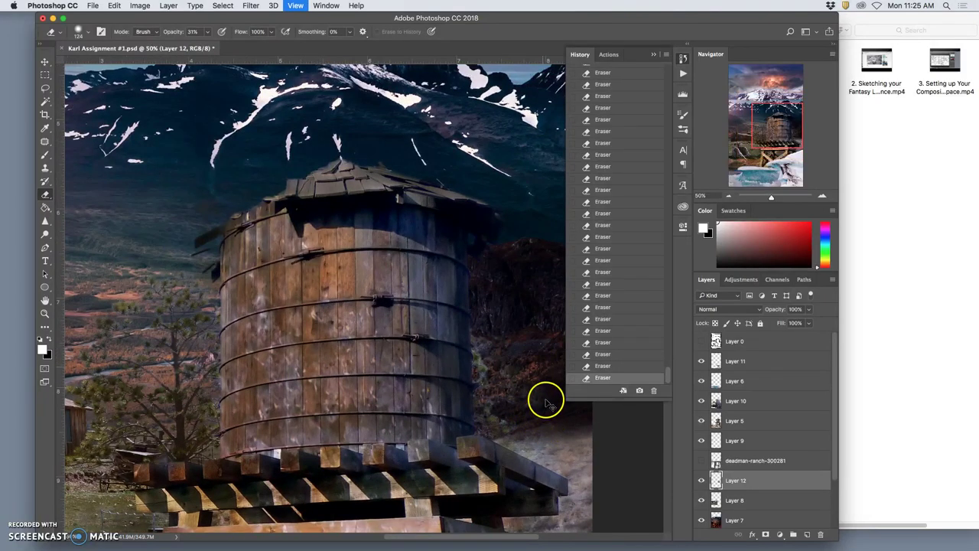
pyautogui.press('super+plus')
pyautogui.moveTo(544, 406)
pyautogui.mouseDown()
pyautogui.moveTo(527, 340)
pyautogui.moveTo(419, 317)
pyautogui.mouseUp()
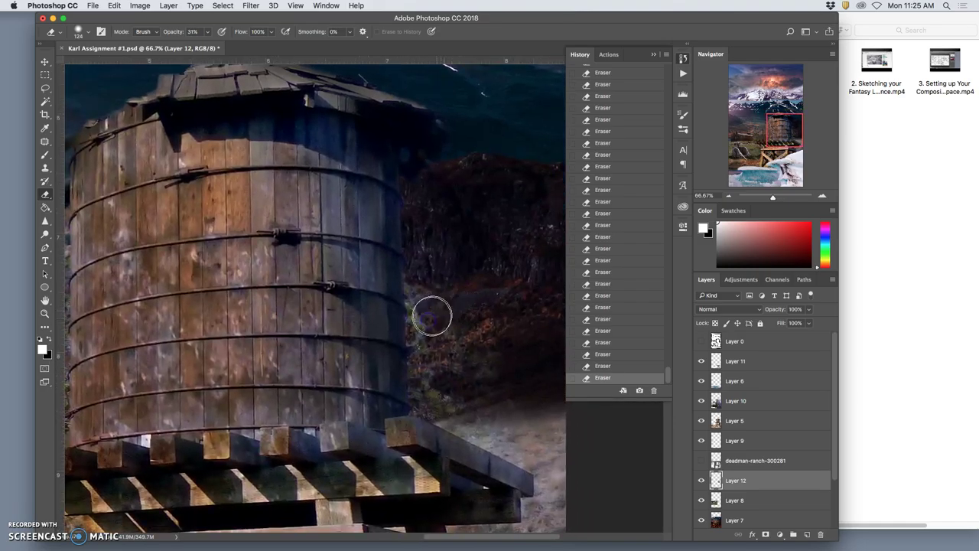
pyautogui.moveTo(513, 439); pyautogui.dragTo(467, 368)
pyautogui.moveTo(404, 247)
pyautogui.mouseDown()
pyautogui.moveTo(387, 265)
pyautogui.moveTo(399, 226)
pyautogui.moveTo(420, 264)
pyautogui.moveTo(414, 311)
pyautogui.moveTo(433, 310)
pyautogui.moveTo(435, 283)
pyautogui.moveTo(461, 282)
pyautogui.moveTo(461, 306)
pyautogui.moveTo(484, 314)
pyautogui.moveTo(551, 376)
pyautogui.moveTo(538, 259)
pyautogui.moveTo(514, 346)
pyautogui.moveTo(530, 379)
pyautogui.moveTo(470, 401)
pyautogui.moveTo(420, 390)
pyautogui.moveTo(483, 387)
pyautogui.moveTo(459, 376)
pyautogui.moveTo(496, 362)
pyautogui.mouseUp()
pyautogui.click(461, 317)
pyautogui.click(463, 311)
pyautogui.click(437, 304)
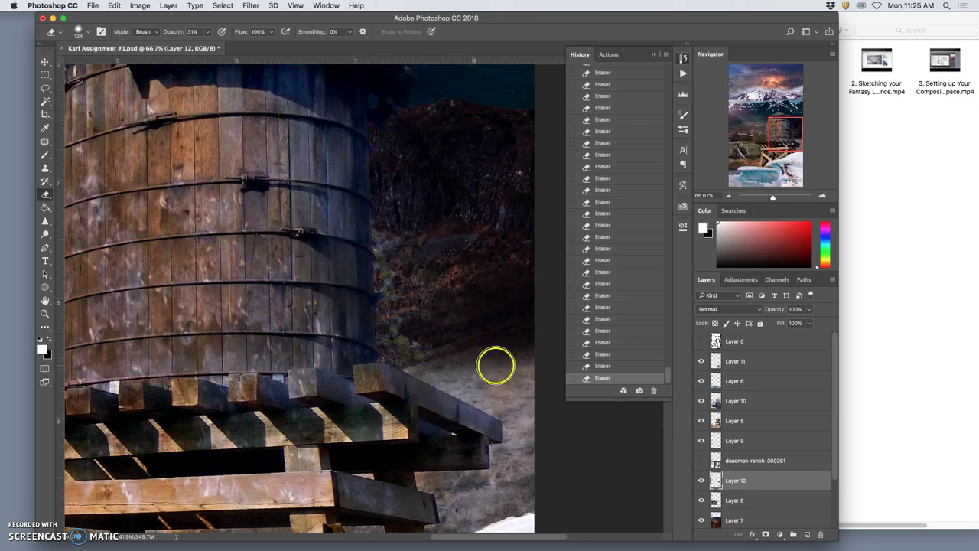
# Darken Layer 6's ice shelf at the base of the composite using the 175 px Burn tool on Midtones at 9% exposure
pyautogui.press('super+minus')
pyautogui.press('super+minus')
pyautogui.press('super+minus')
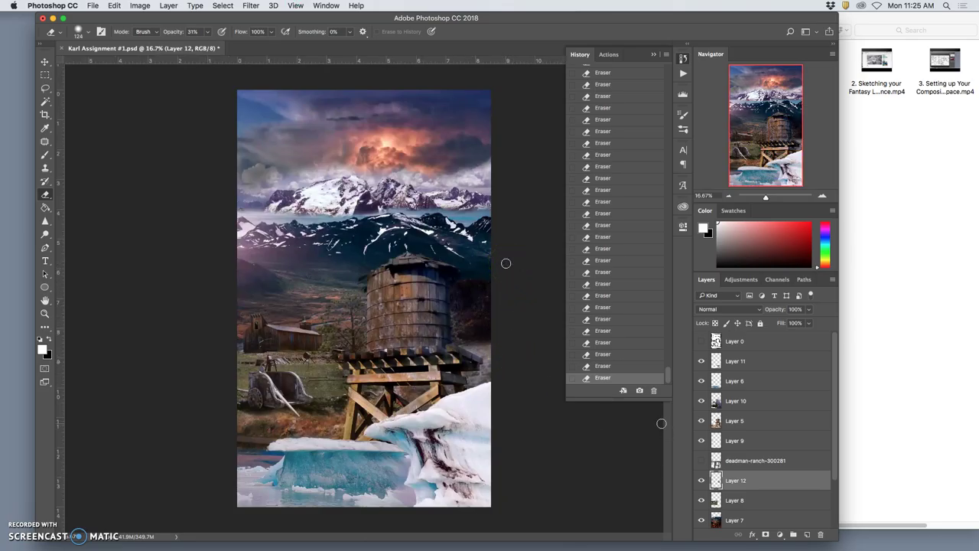
pyautogui.click(739, 381)
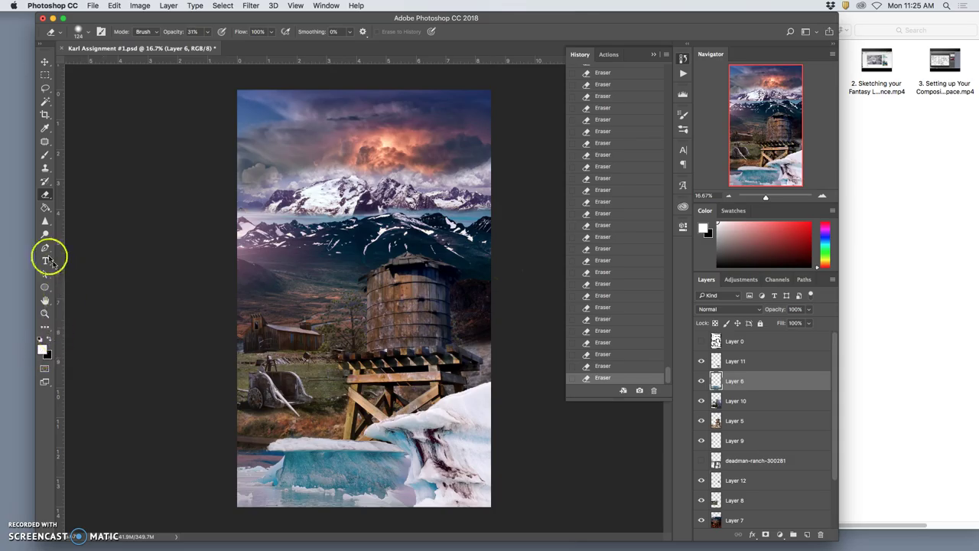
pyautogui.click(45, 233)
pyautogui.click(84, 243)
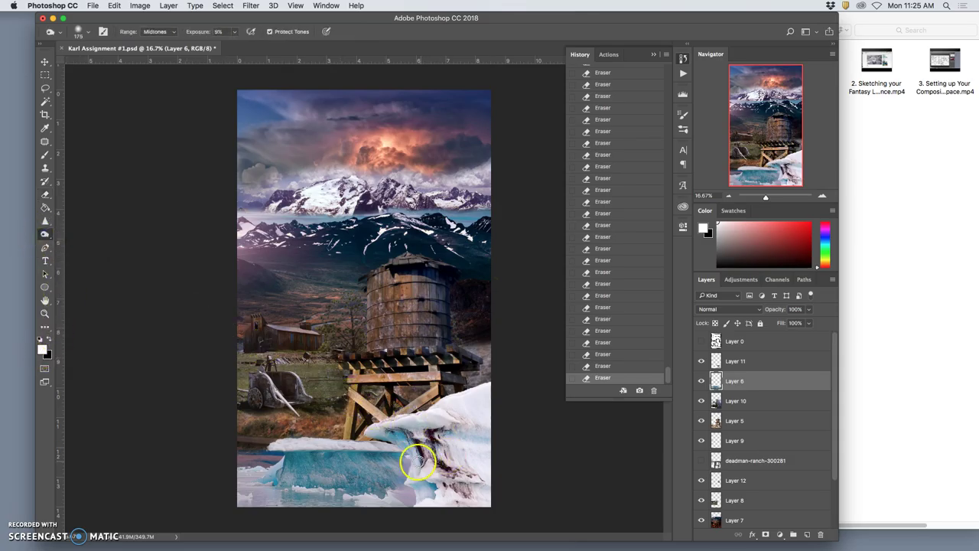
pyautogui.moveTo(417, 461)
pyautogui.mouseDown()
pyautogui.moveTo(320, 455)
pyautogui.moveTo(389, 443)
pyautogui.mouseUp()
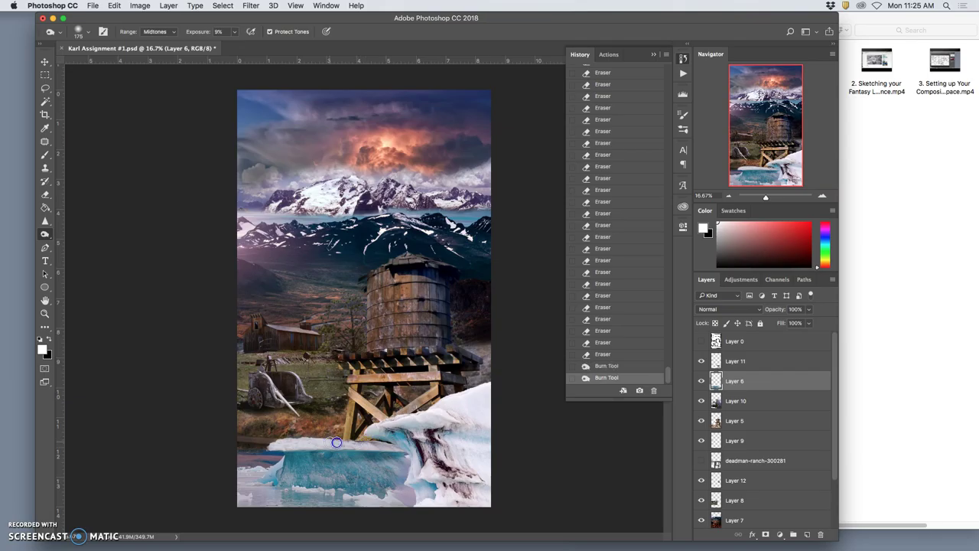
pyautogui.moveTo(393, 461); pyautogui.dragTo(388, 462)
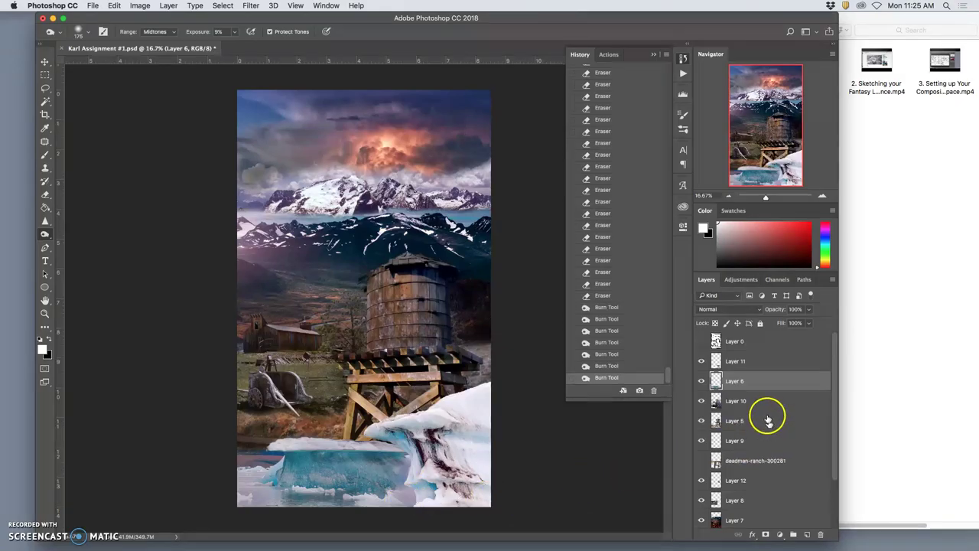
# Soften the left edge of Layer 11's large iceberg with the 124 px Eraser at 31% opacity
pyautogui.click(745, 361)
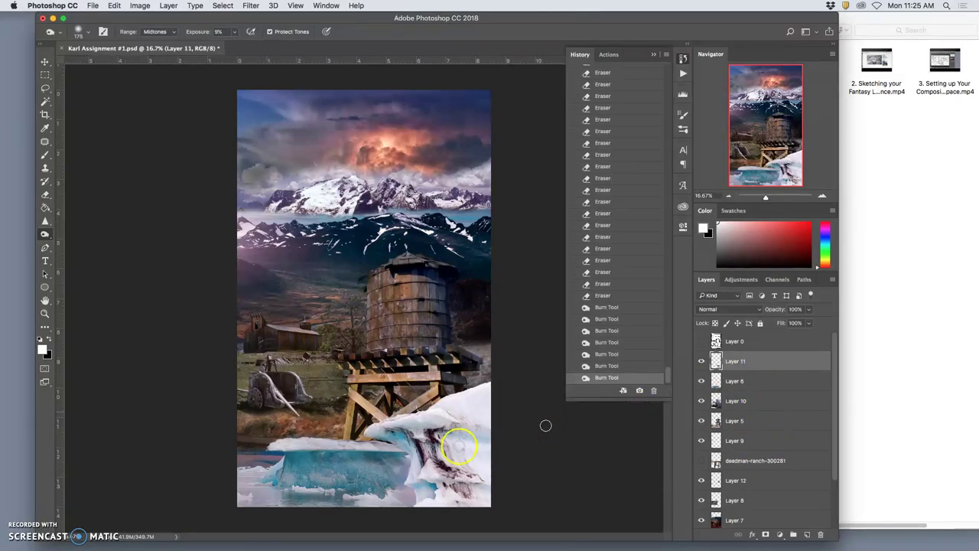
pyautogui.click(45, 194)
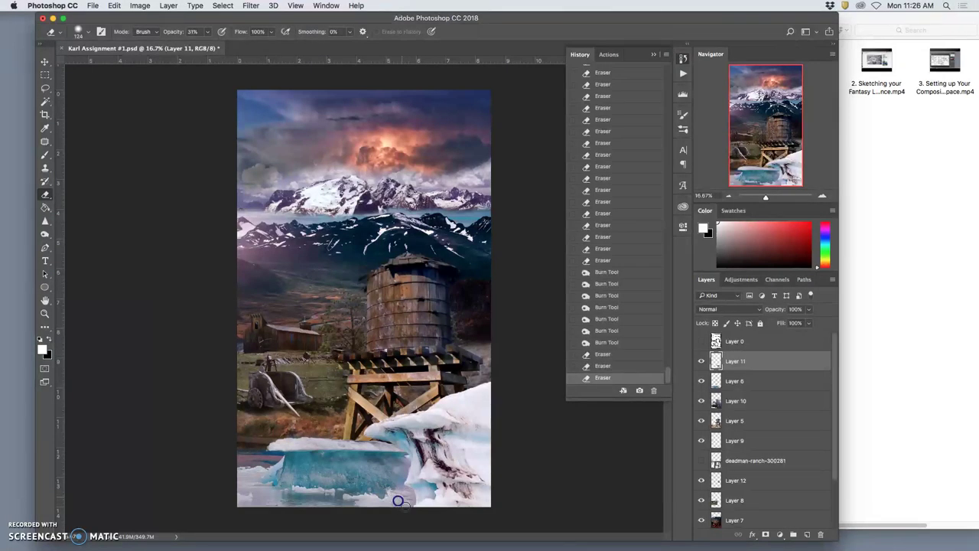
pyautogui.click(401, 458)
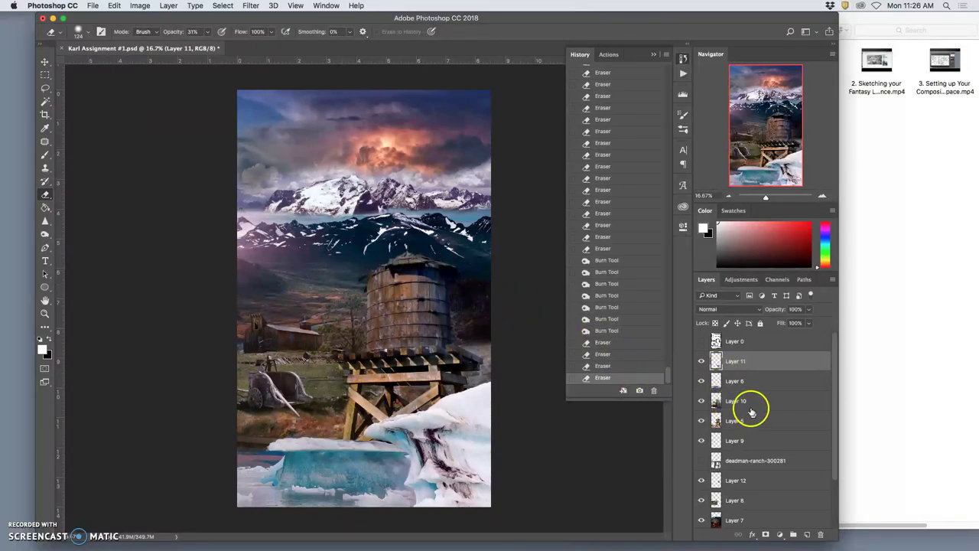
# Toggle the visibility of Layer 6 and Layer 7 off and back on to check what each contains
pyautogui.click(702, 380)
pyautogui.click(701, 380)
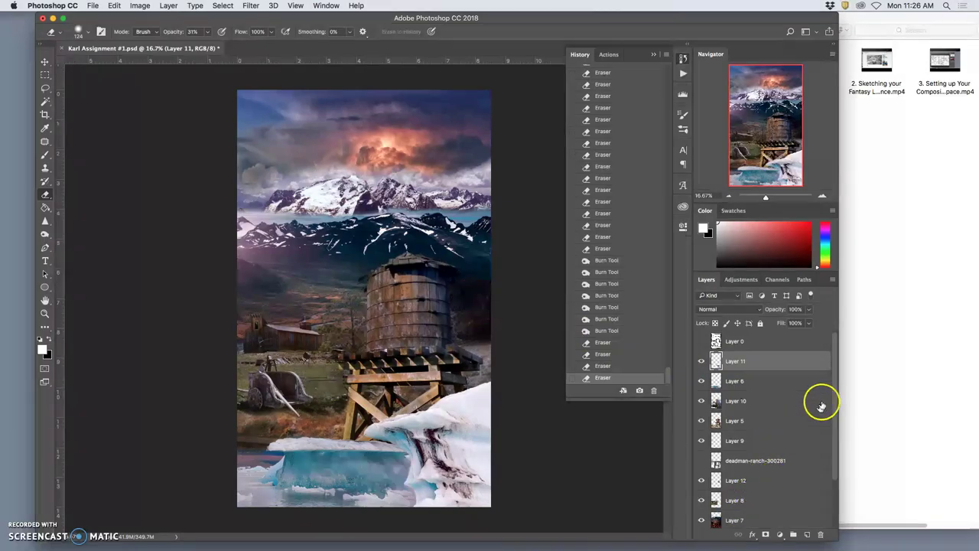
pyautogui.moveTo(834, 402); pyautogui.dragTo(831, 454)
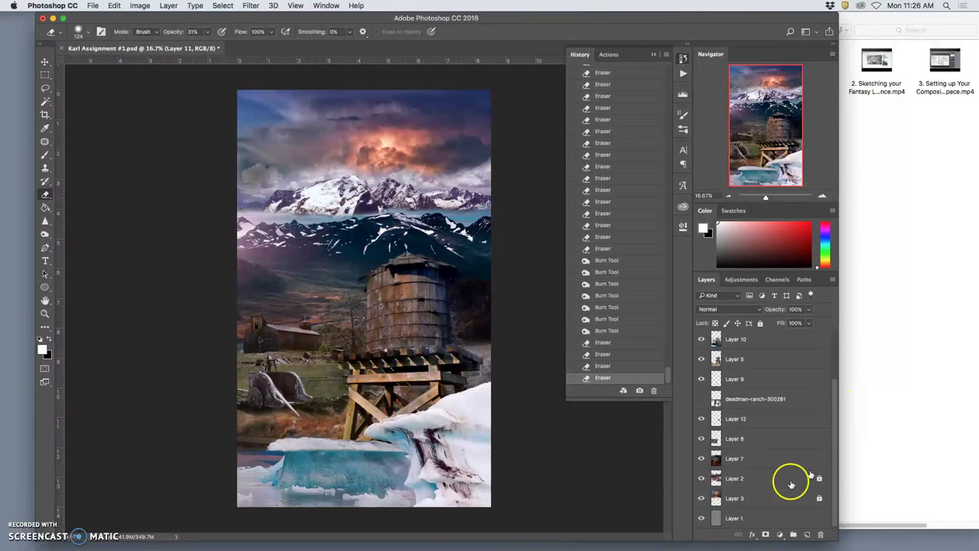
pyautogui.click(702, 459)
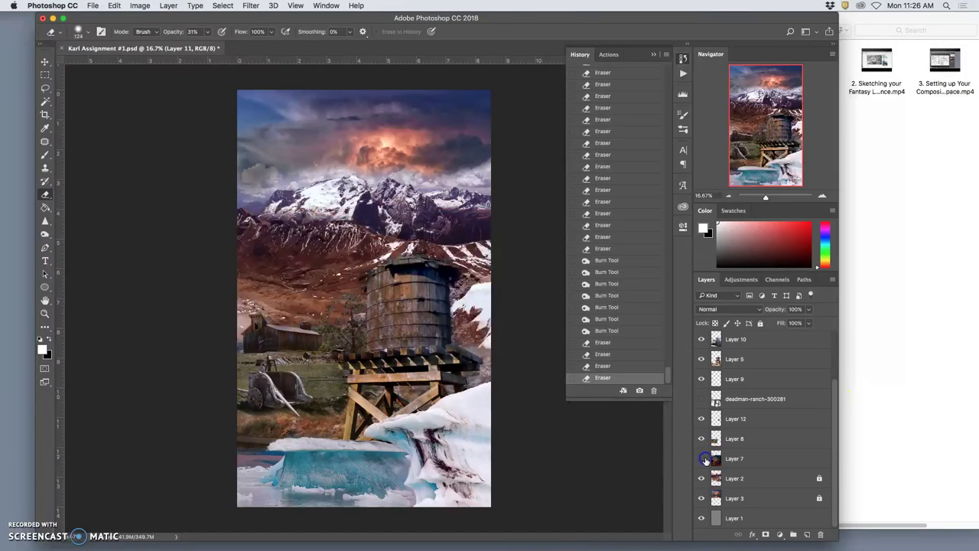
pyautogui.click(702, 459)
# On Layer 7, erase the blue haze between the left dark ridge and the snowy mountain at 31% opacity
pyautogui.click(729, 458)
pyautogui.press('super+plus')
pyautogui.press('super+plus')
pyautogui.press('super+plus')
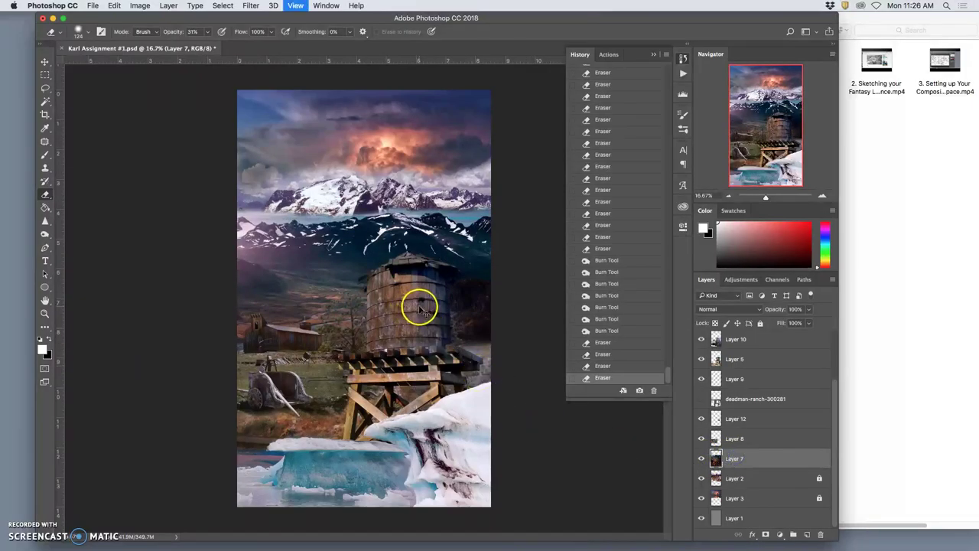
pyautogui.scroll(5, 356, 328)
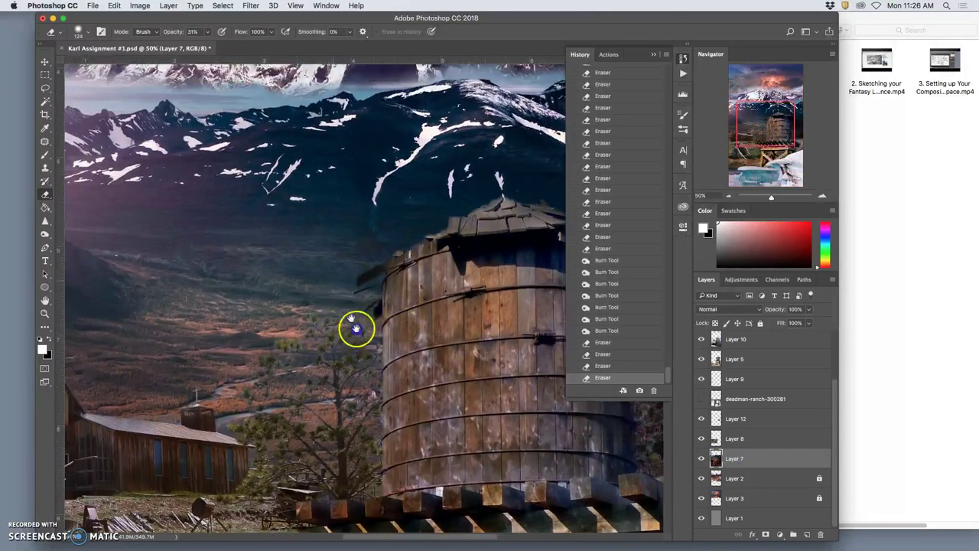
pyautogui.hscroll(-5, 406, 408)
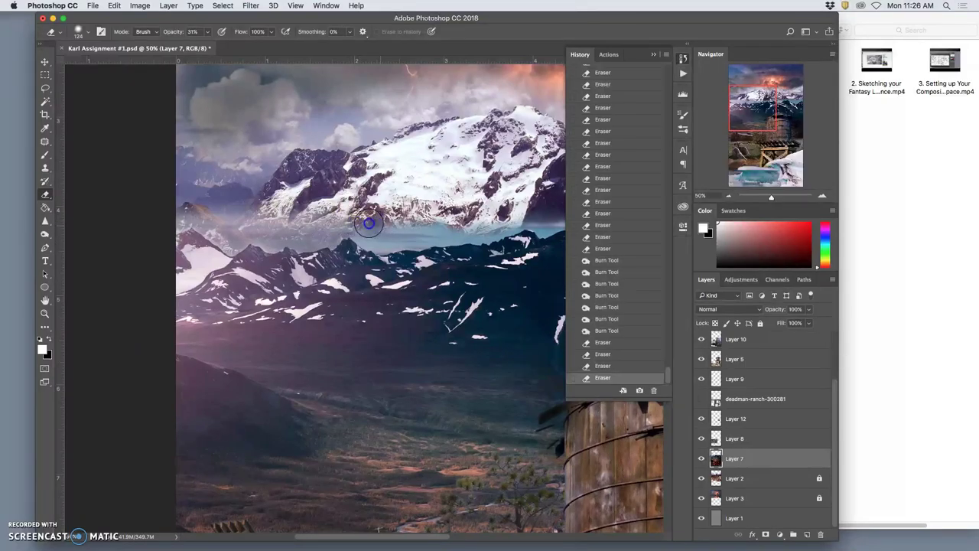
pyautogui.moveTo(380, 227)
pyautogui.mouseDown()
pyautogui.moveTo(323, 218)
pyautogui.moveTo(336, 225)
pyautogui.mouseUp()
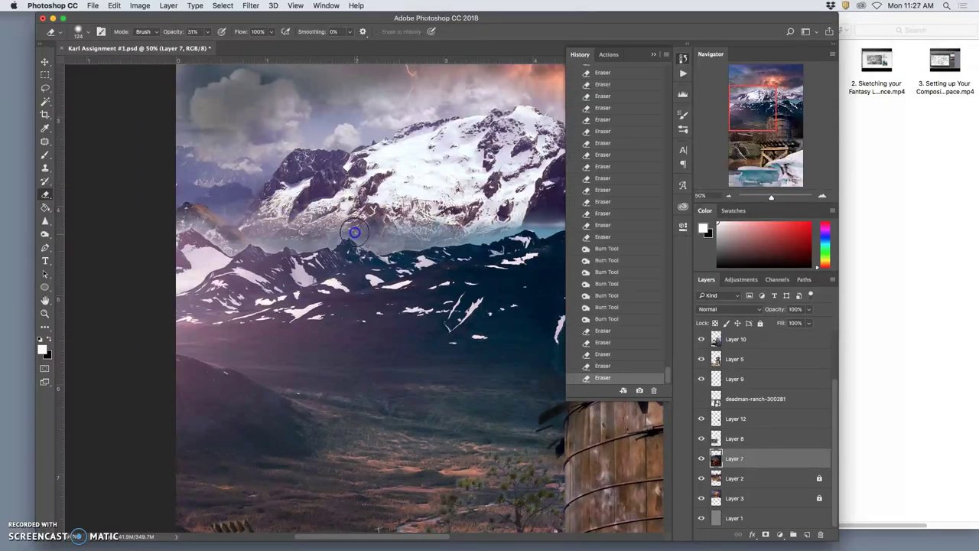
pyautogui.moveTo(324, 227); pyautogui.dragTo(460, 234)
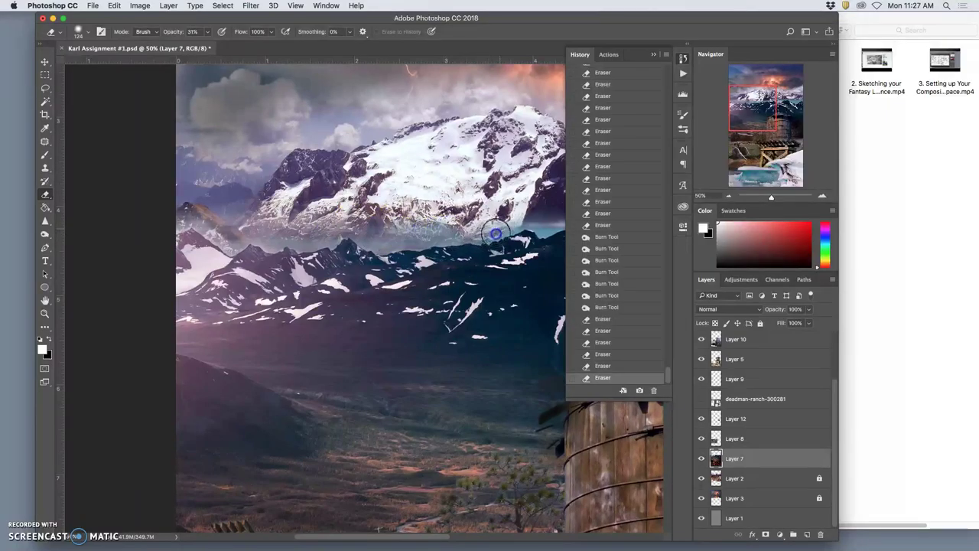
pyautogui.moveTo(507, 228)
pyautogui.mouseDown()
pyautogui.moveTo(409, 233)
pyautogui.moveTo(320, 215)
pyautogui.mouseUp()
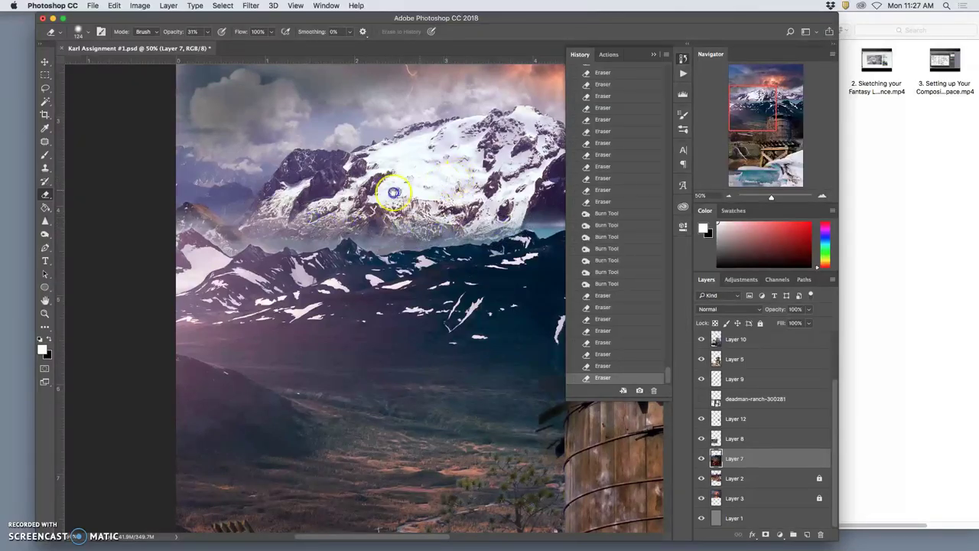
# Erase Layer 7's haze along the middle of the dark ridge, below the central snowy peaks
pyautogui.hscroll(5, 393, 193)
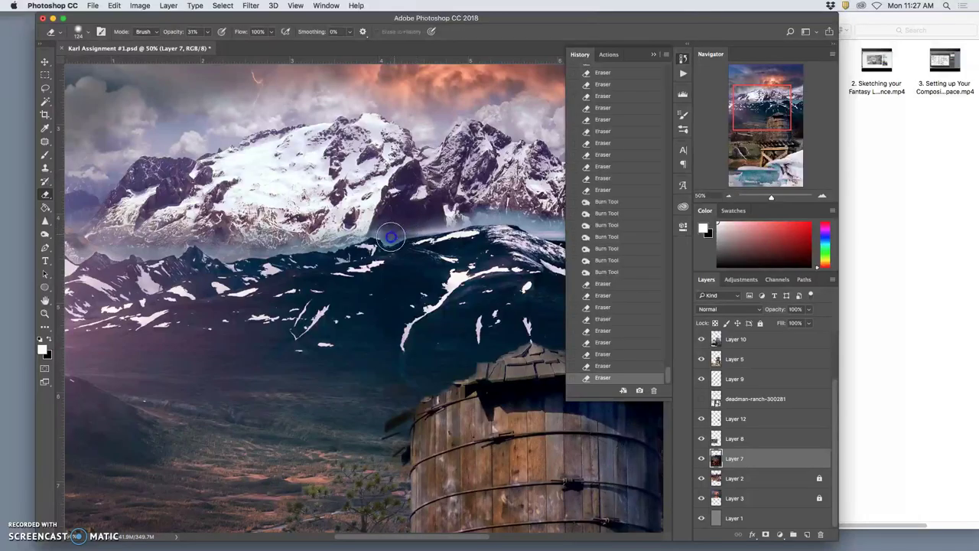
pyautogui.moveTo(349, 238); pyautogui.dragTo(250, 243)
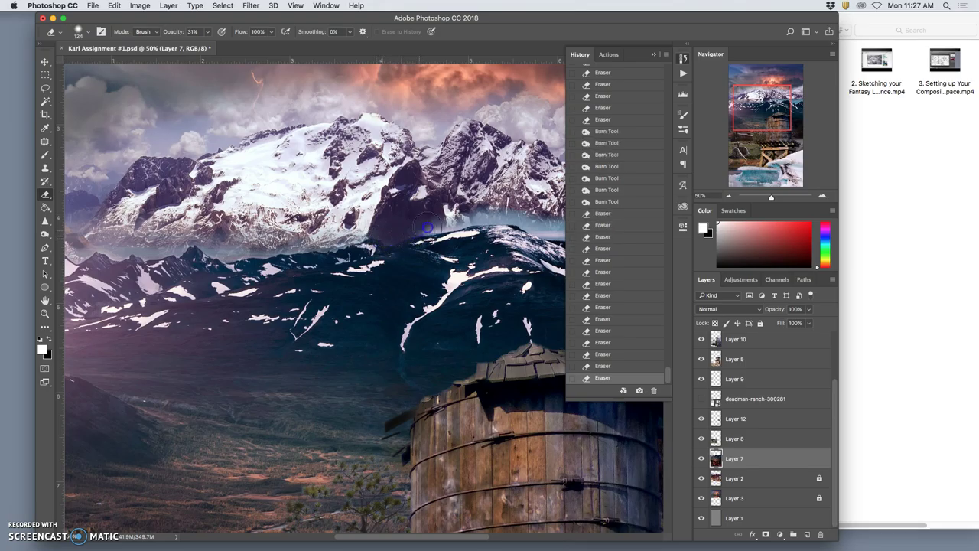
pyautogui.moveTo(430, 230); pyautogui.dragTo(430, 226)
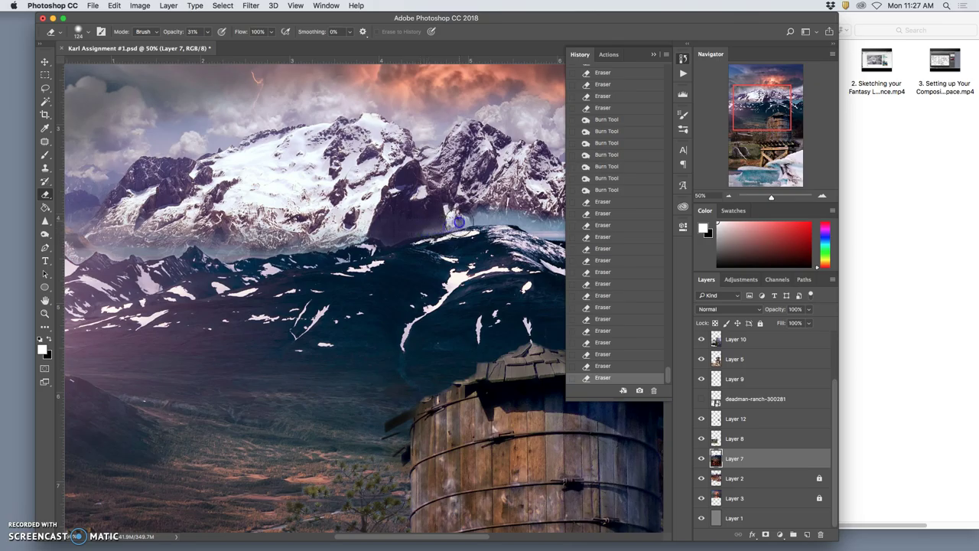
pyautogui.click(459, 222)
pyautogui.click(434, 228)
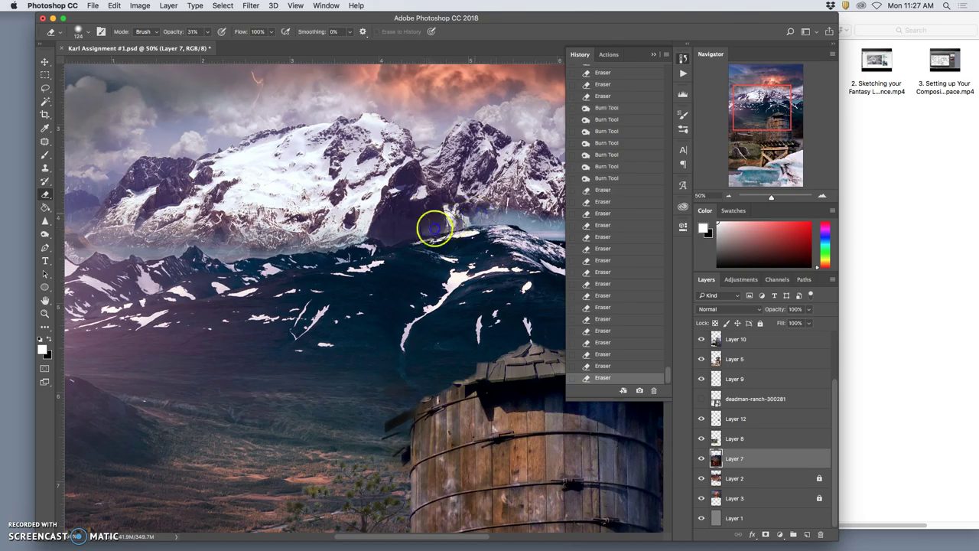
pyautogui.moveTo(403, 236); pyautogui.dragTo(375, 247)
# Erase Layer 7's haze above the dark ridge, from the central snowy peaks toward the blue lake, at 31% opacity
pyautogui.moveTo(449, 205); pyautogui.dragTo(298, 218)
pyautogui.click(414, 238)
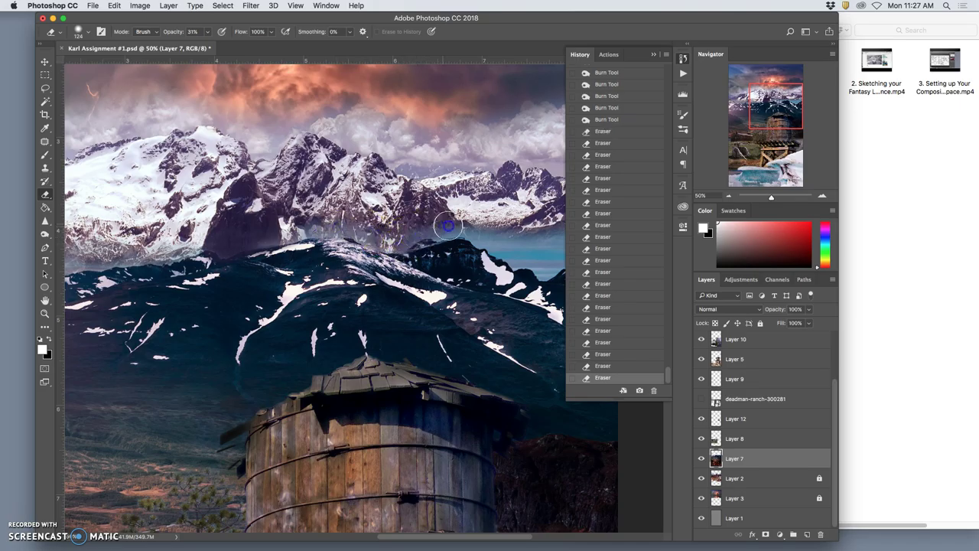
pyautogui.moveTo(476, 224)
pyautogui.mouseDown()
pyautogui.moveTo(511, 234)
pyautogui.moveTo(362, 212)
pyautogui.mouseUp()
pyautogui.moveTo(442, 214); pyautogui.dragTo(483, 221)
pyautogui.moveTo(474, 222); pyautogui.dragTo(363, 235)
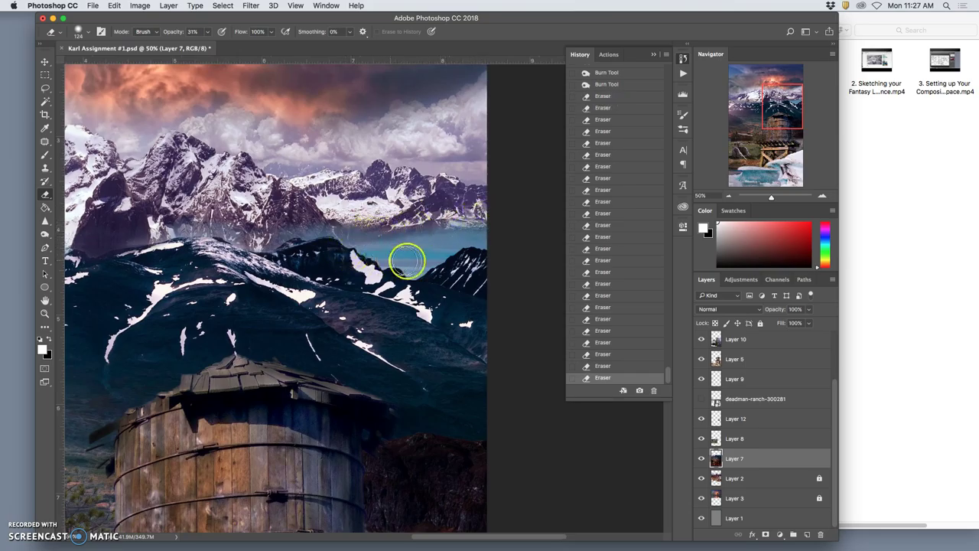
# Fade Layer 7's strip of blue lake between the dark ridge and the right-hand snowy mountains with the 31% Eraser
pyautogui.moveTo(448, 228)
pyautogui.mouseDown()
pyautogui.moveTo(496, 231)
pyautogui.moveTo(427, 227)
pyautogui.moveTo(355, 236)
pyautogui.moveTo(486, 232)
pyautogui.moveTo(325, 239)
pyautogui.mouseUp()
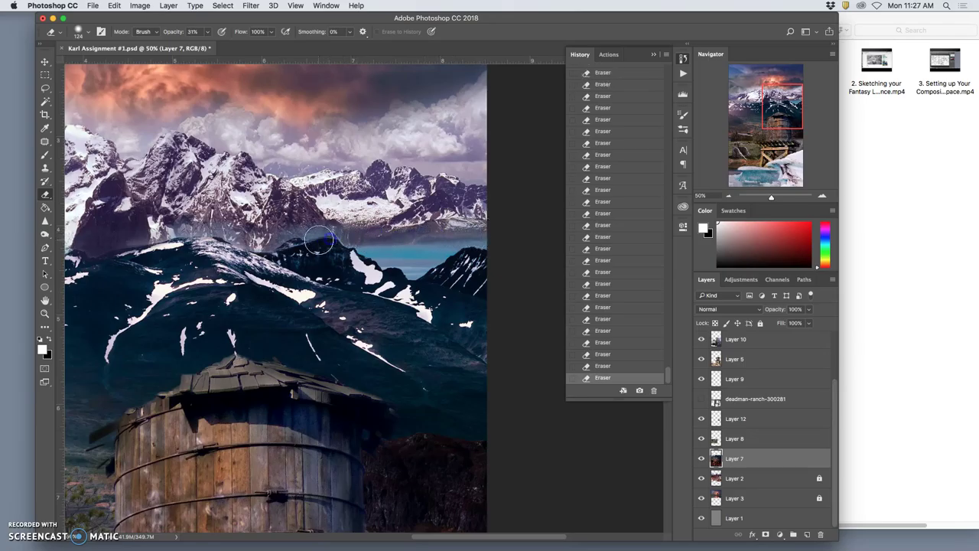
pyautogui.moveTo(450, 236)
pyautogui.mouseDown()
pyautogui.moveTo(494, 239)
pyautogui.moveTo(281, 241)
pyautogui.moveTo(338, 232)
pyautogui.moveTo(241, 255)
pyautogui.moveTo(357, 204)
pyautogui.moveTo(374, 222)
pyautogui.moveTo(390, 278)
pyautogui.moveTo(422, 293)
pyautogui.moveTo(404, 290)
pyautogui.moveTo(431, 280)
pyautogui.moveTo(391, 276)
pyautogui.moveTo(480, 249)
pyautogui.moveTo(435, 280)
pyautogui.moveTo(389, 283)
pyautogui.mouseUp()
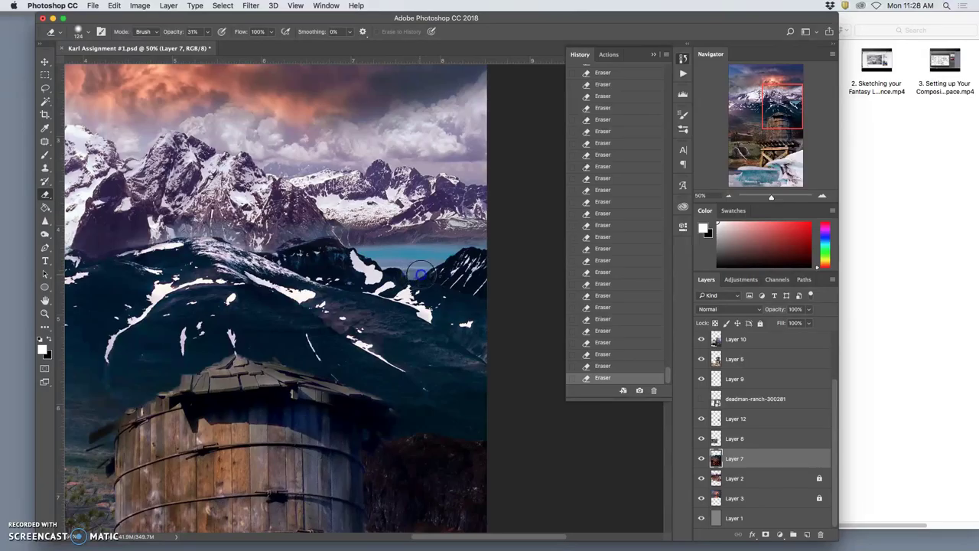
pyautogui.moveTo(396, 272)
pyautogui.mouseDown()
pyautogui.moveTo(332, 307)
pyautogui.moveTo(344, 302)
pyautogui.moveTo(355, 333)
pyautogui.moveTo(367, 303)
pyautogui.moveTo(404, 273)
pyautogui.mouseUp()
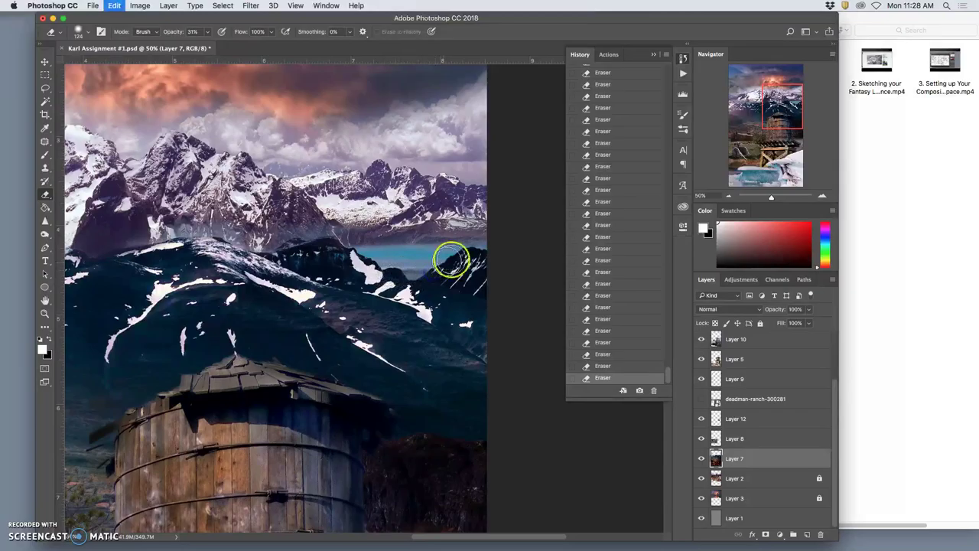
pyautogui.press('super+minus')
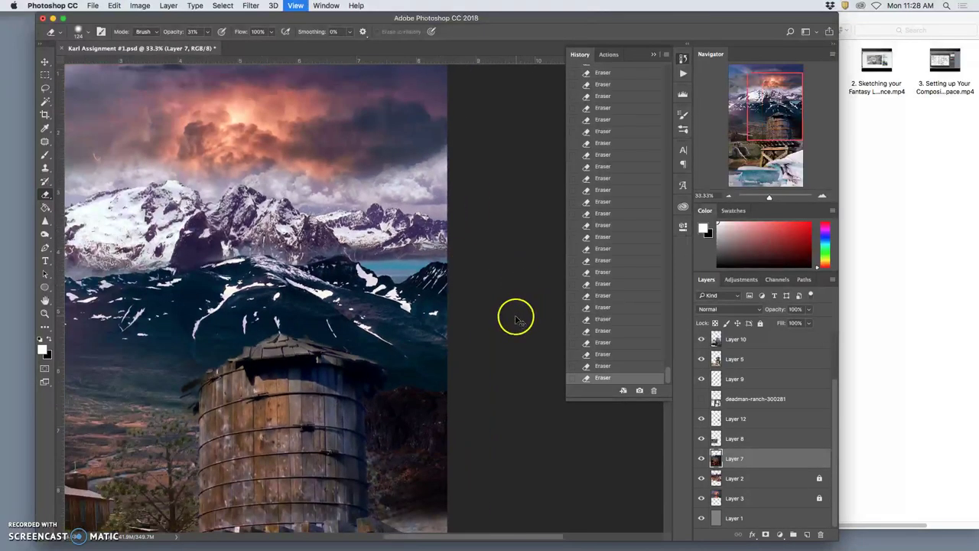
pyautogui.press('super+minus')
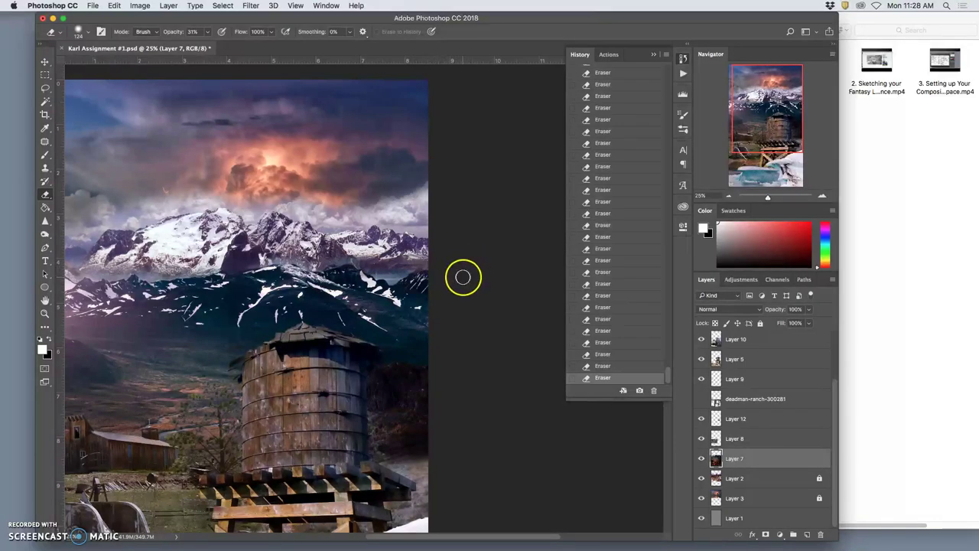
pyautogui.press('super+equal')
pyautogui.press('super+equal')
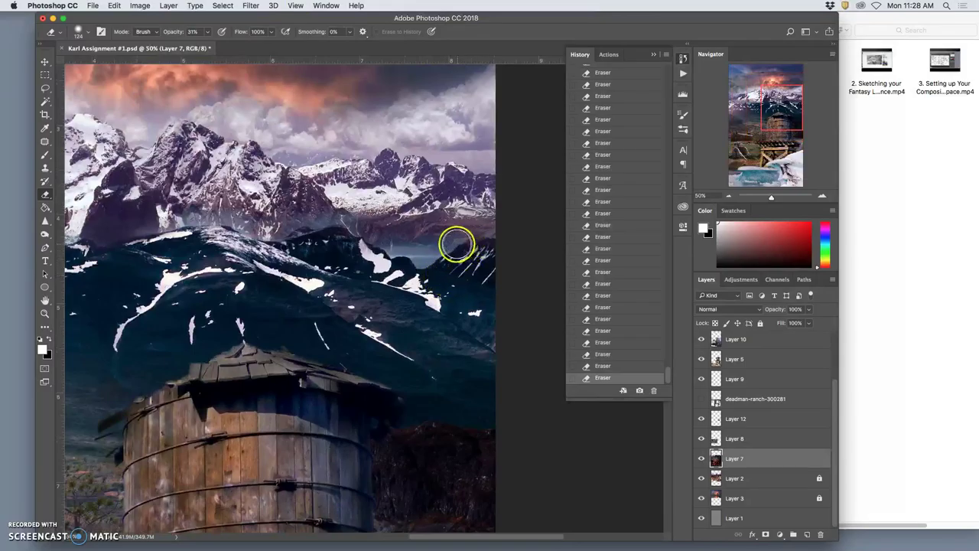
pyautogui.moveTo(412, 250); pyautogui.dragTo(378, 245)
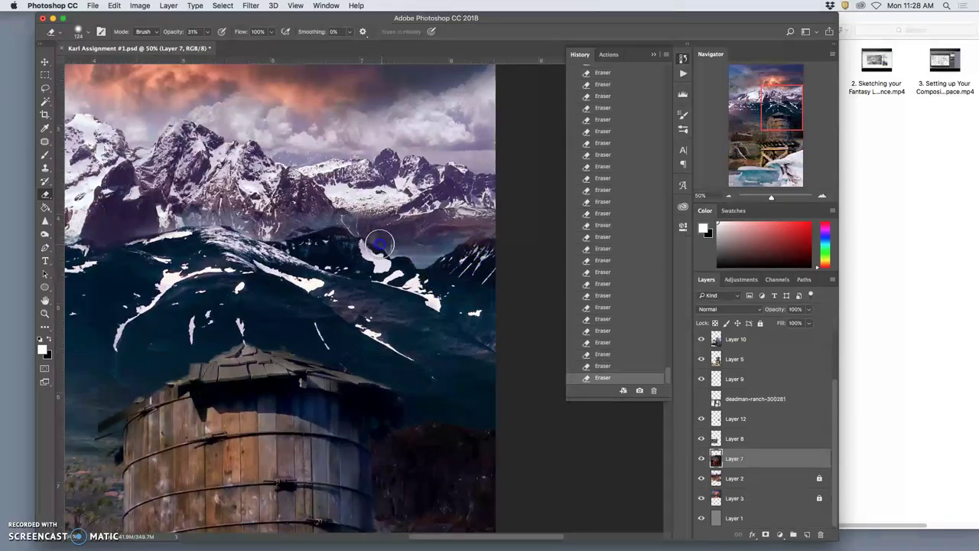
pyautogui.moveTo(454, 235)
pyautogui.mouseDown()
pyautogui.moveTo(426, 252)
pyautogui.moveTo(332, 221)
pyautogui.moveTo(299, 225)
pyautogui.moveTo(553, 190)
pyautogui.mouseUp()
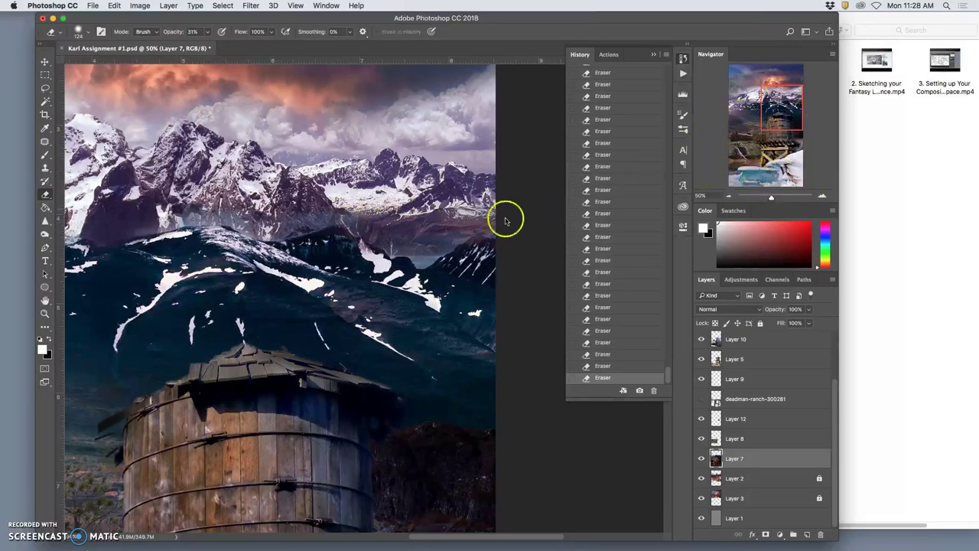
# Erase the remaining haze on Layer 7 just above the snowy ridge crest behind the water tower
pyautogui.moveTo(339, 227); pyautogui.dragTo(184, 217)
pyautogui.moveTo(262, 225); pyautogui.dragTo(231, 217)
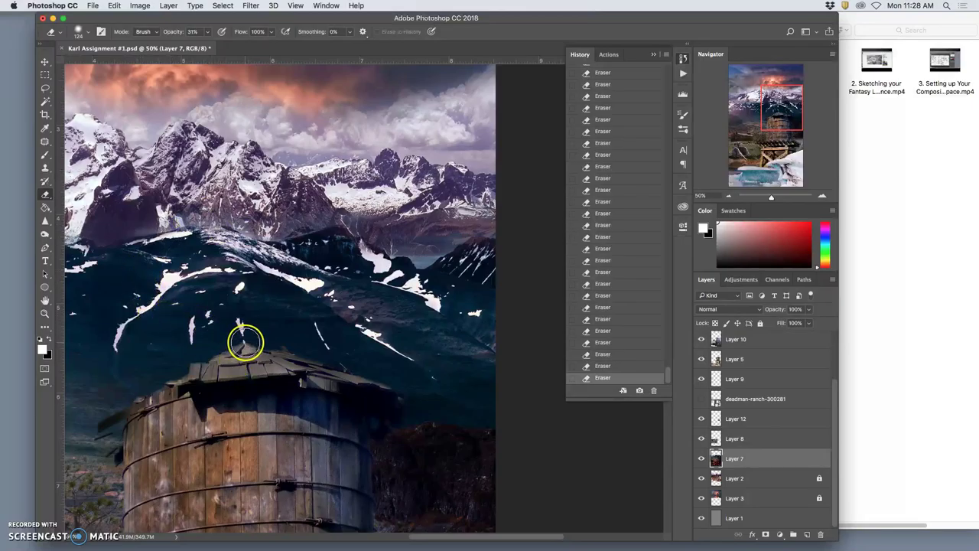
pyautogui.click(189, 214)
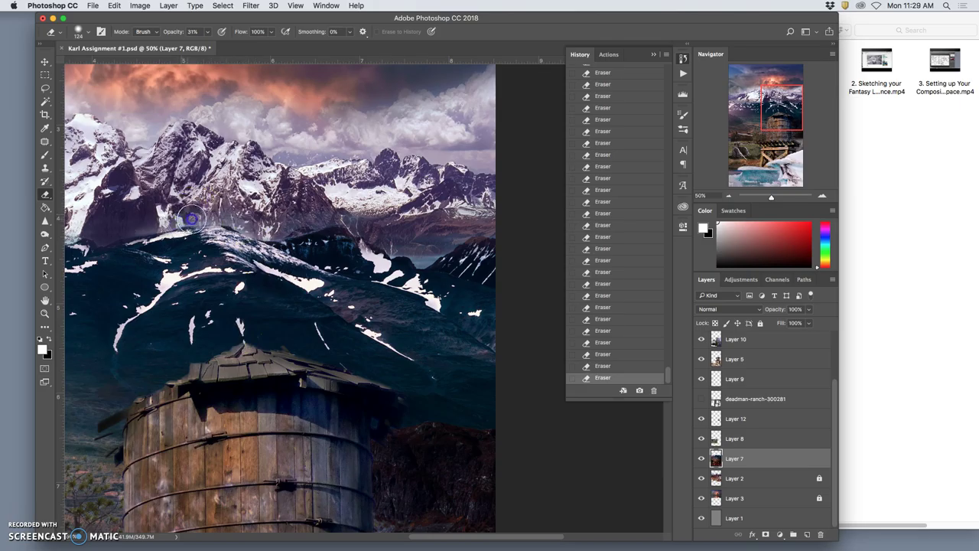
pyautogui.click(196, 221)
pyautogui.click(182, 223)
pyautogui.moveTo(182, 222); pyautogui.dragTo(179, 225)
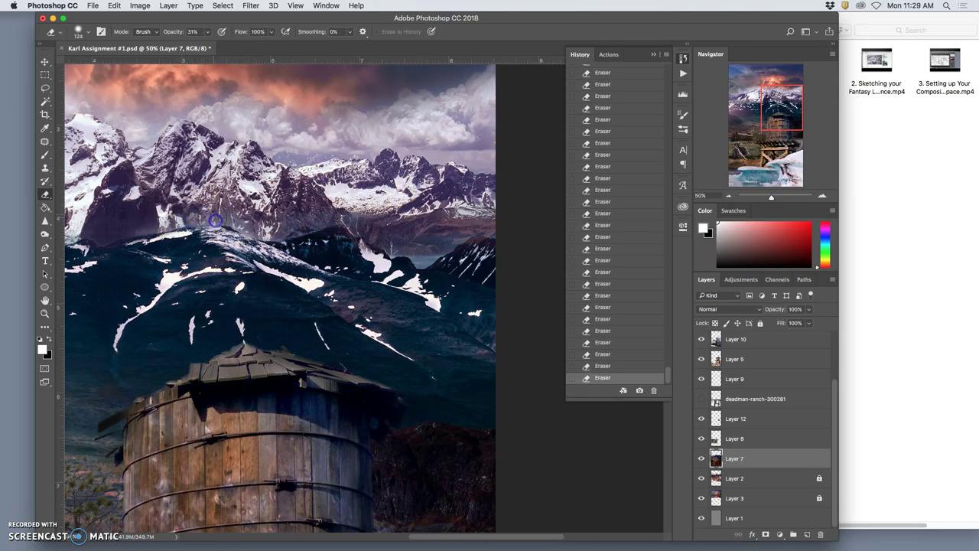
pyautogui.click(227, 221)
# Erase Layer 7's haze along the base of the large snowy mountain, left of the water tower
pyautogui.press('super+minus')
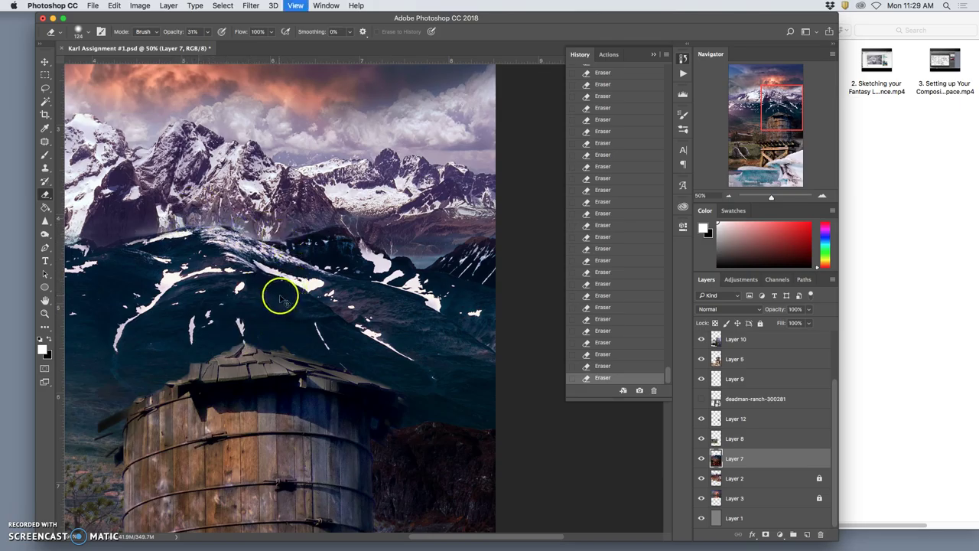
pyautogui.press('super+minus')
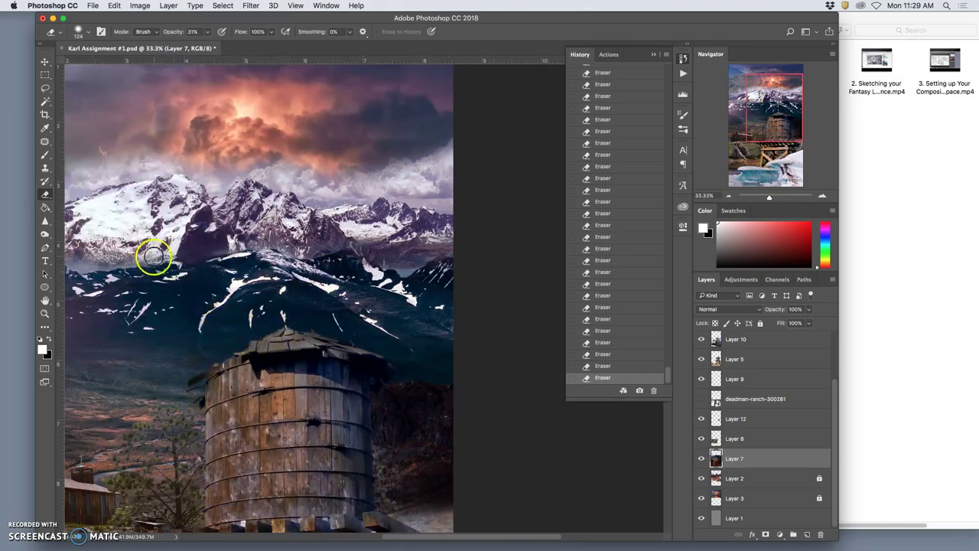
pyautogui.moveTo(157, 259); pyautogui.dragTo(162, 261)
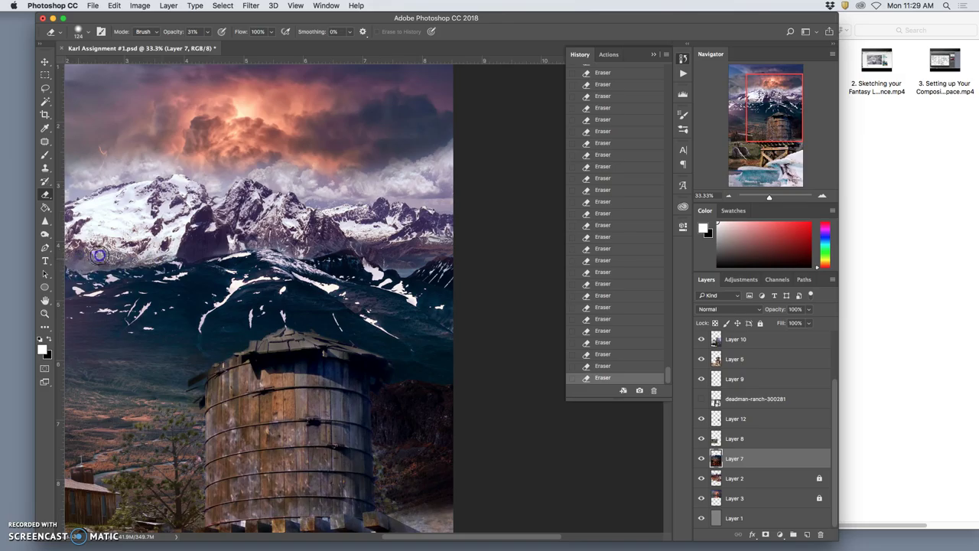
pyautogui.moveTo(100, 256); pyautogui.dragTo(103, 255)
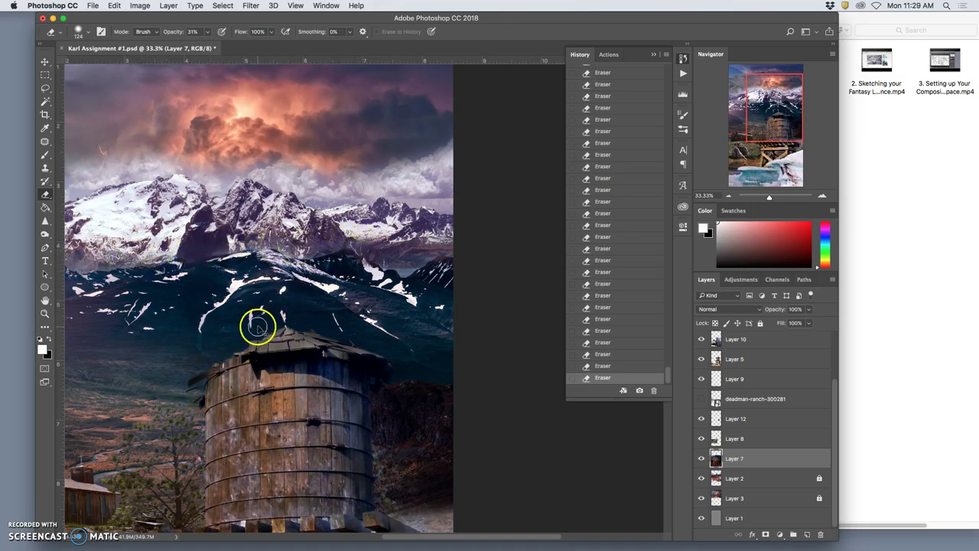
# View the whole composite and toggle Layer 2's visibility off and back on to check what it contains
pyautogui.press('super+minus')
pyautogui.press('super+minus')
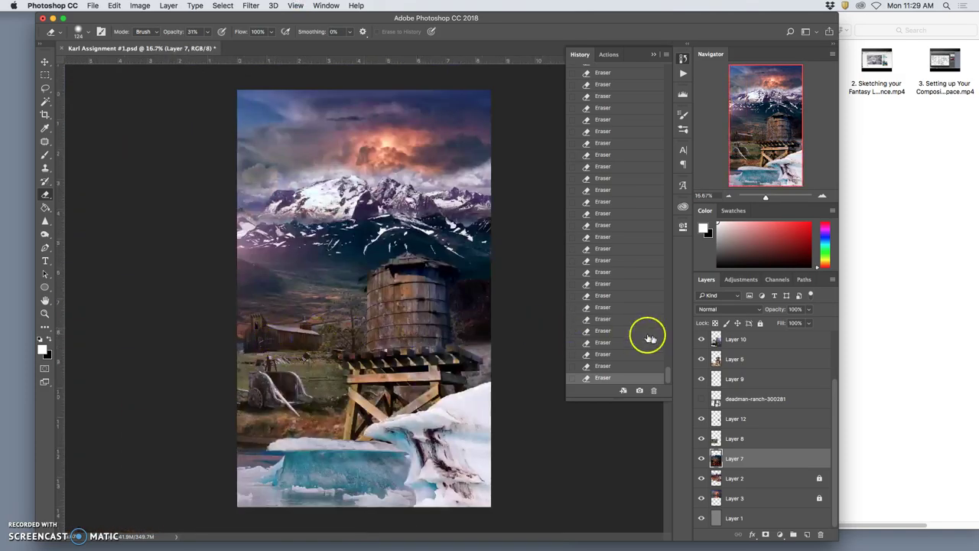
pyautogui.click(701, 478)
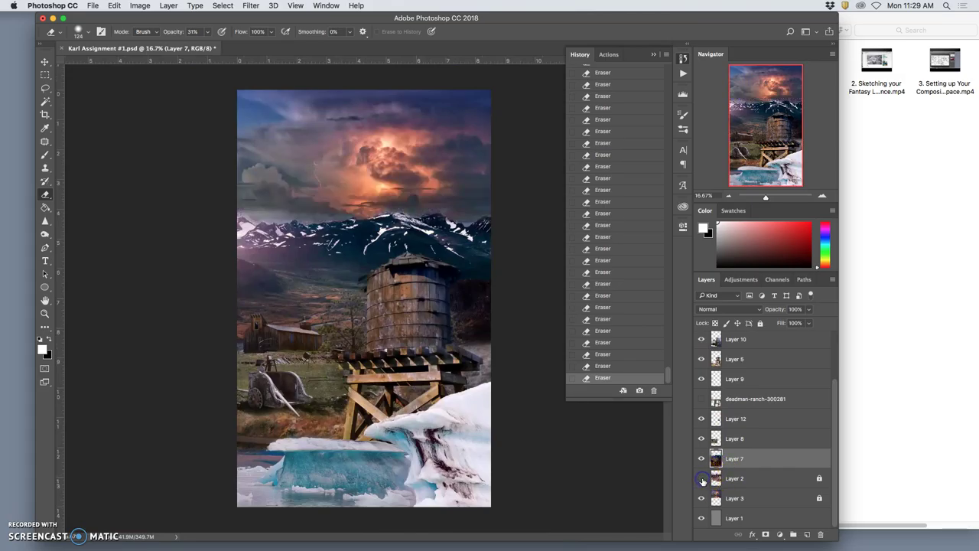
pyautogui.click(702, 478)
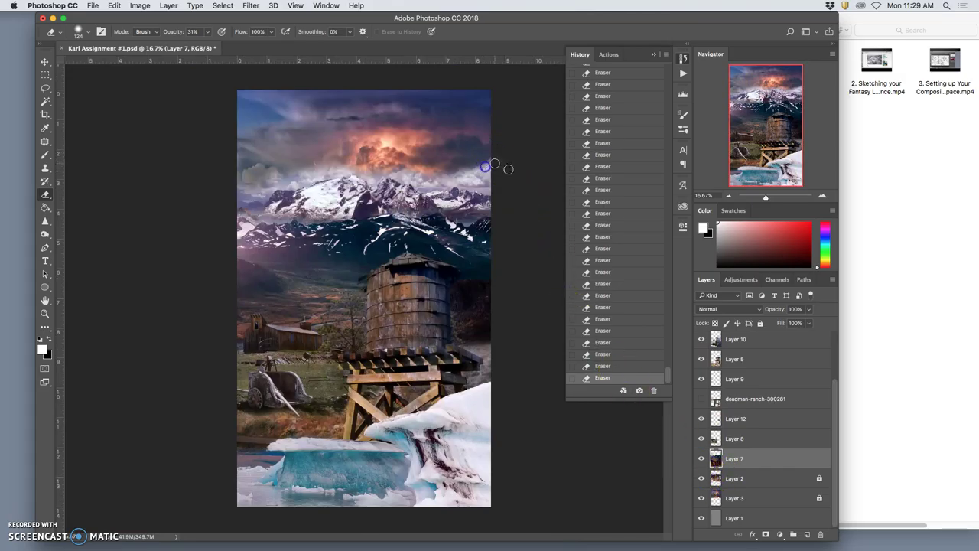
# Unlock Layer 2 and soften its cloud edge at the right side of the sky with the 31% Eraser
pyautogui.click(736, 476)
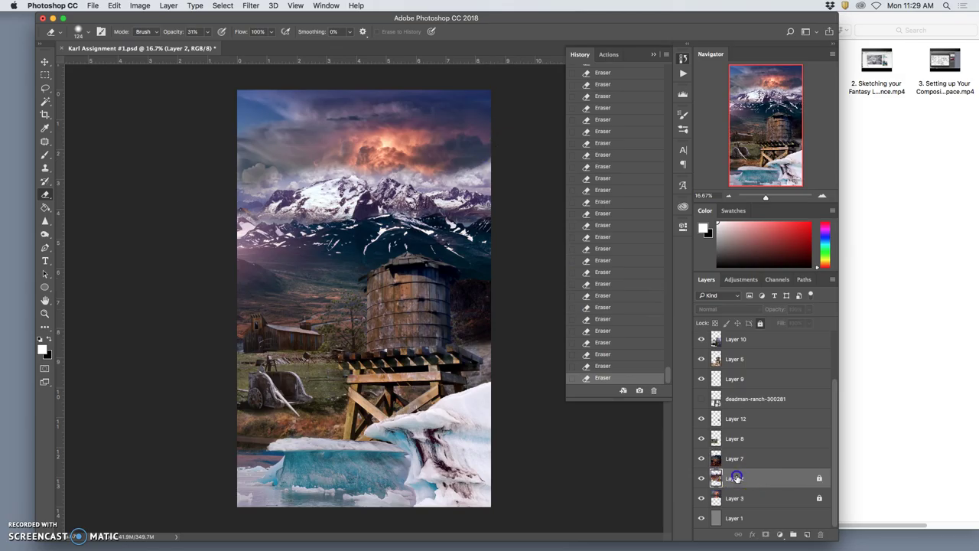
pyautogui.click(760, 323)
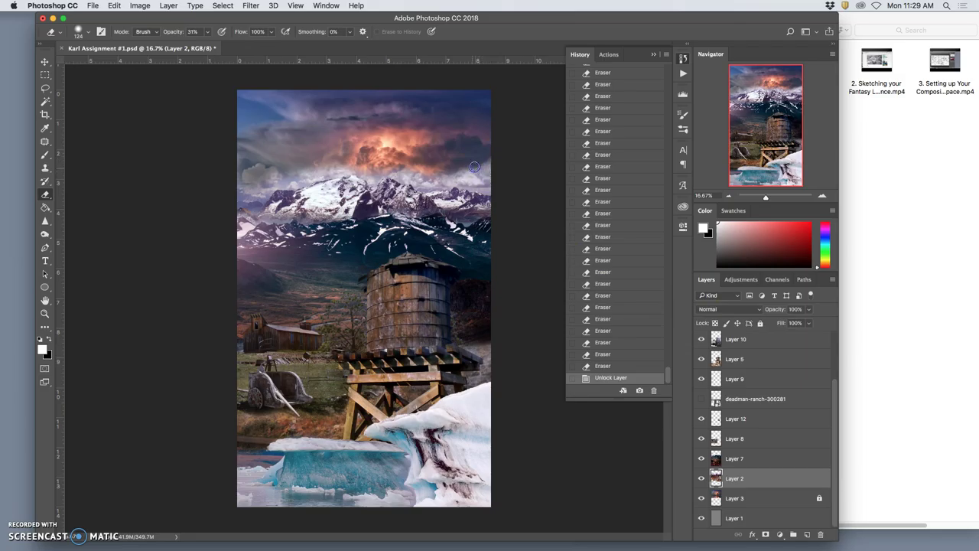
pyautogui.press('super+plus')
pyautogui.press('super+plus')
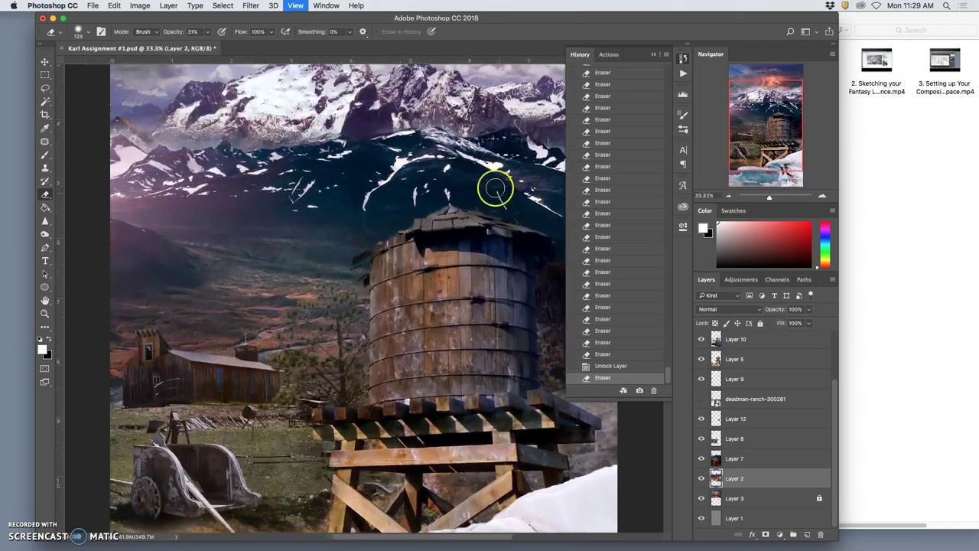
pyautogui.moveTo(442, 191); pyautogui.dragTo(280, 340)
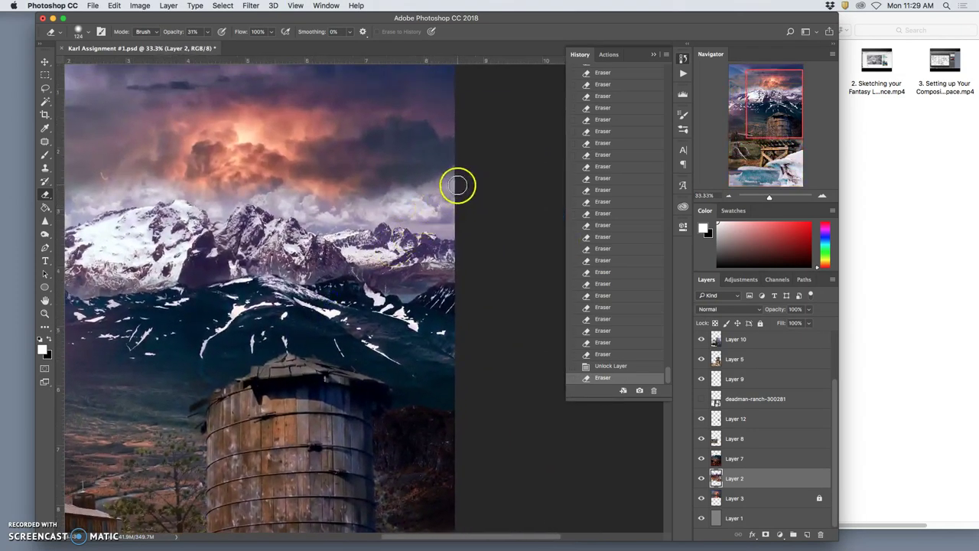
pyautogui.press('super+minus')
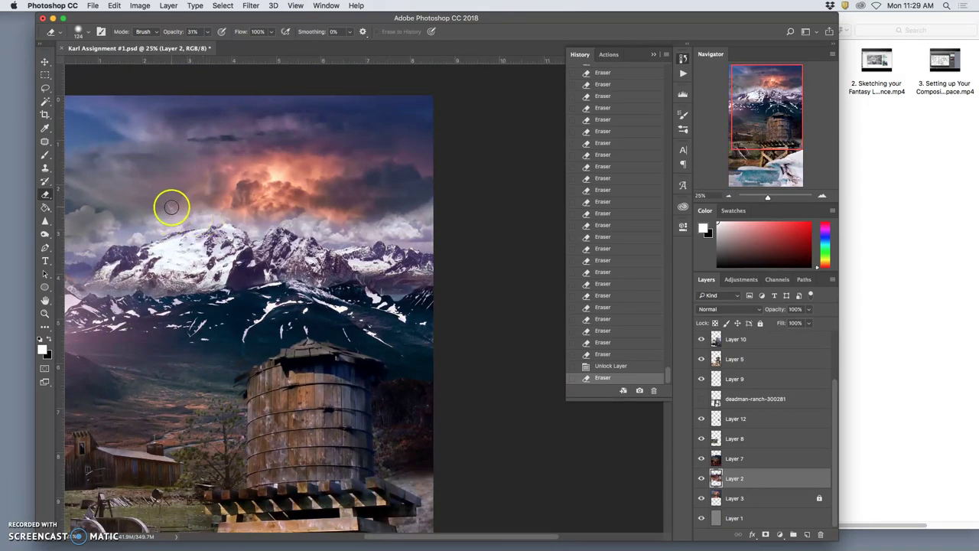
# Toggle the visibility of Layer 3 and Layer 8 off and back on to check what each contributes
pyautogui.click(702, 498)
pyautogui.click(702, 498)
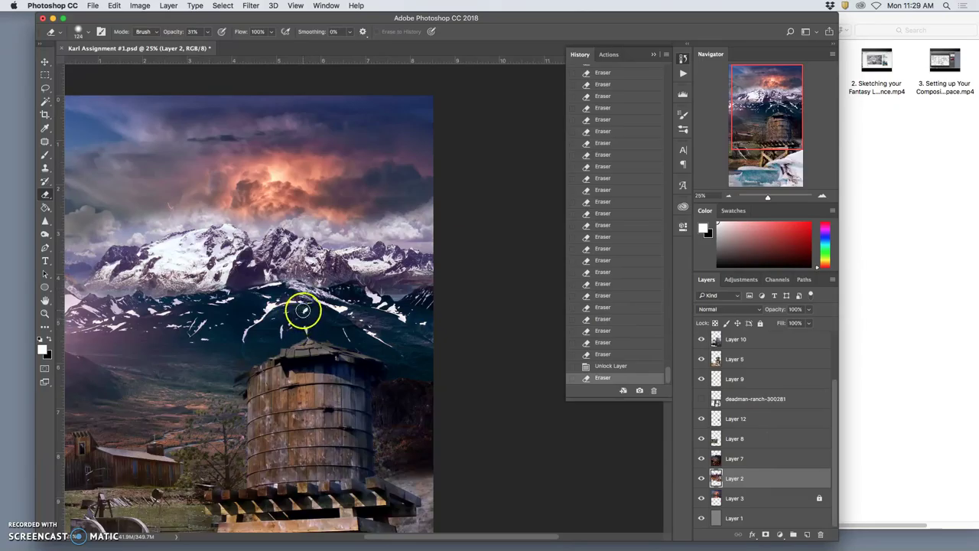
pyautogui.hscroll(-5, 295, 208)
pyautogui.scroll(-2, 295, 208)
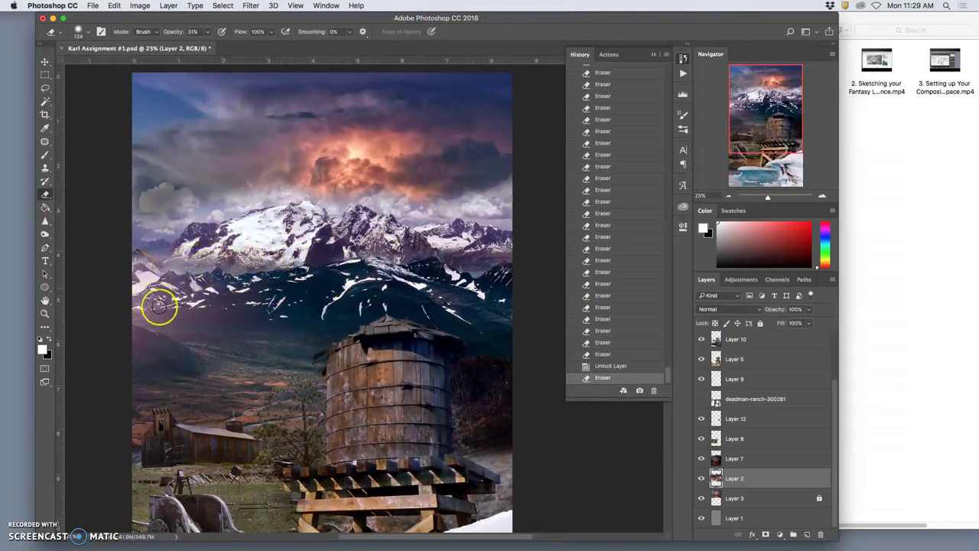
pyautogui.click(723, 439)
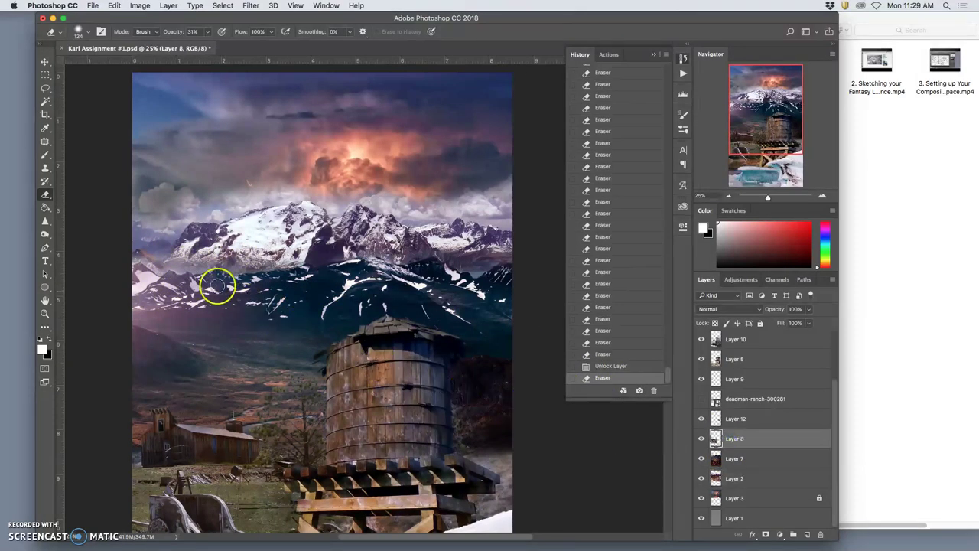
pyautogui.click(734, 418)
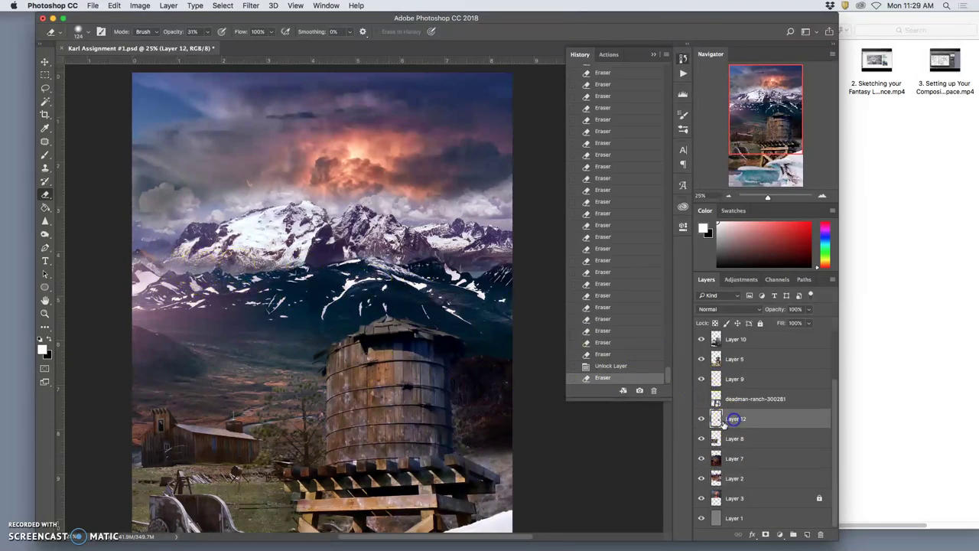
pyautogui.click(701, 438)
pyautogui.click(701, 440)
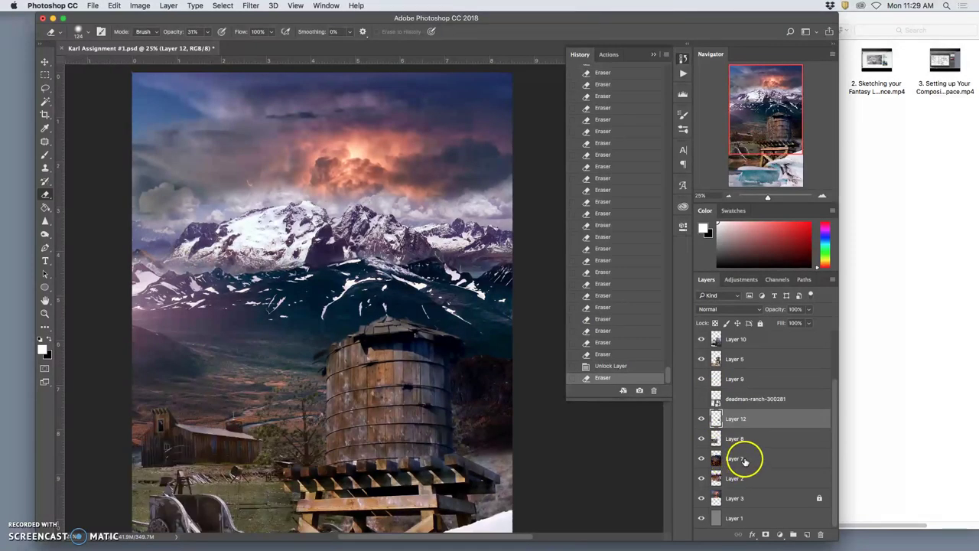
# Go through Layer 7, Layer 2 and Layer 3, toggling Layer 3 off and on to inspect its content
pyautogui.click(738, 459)
pyautogui.click(739, 479)
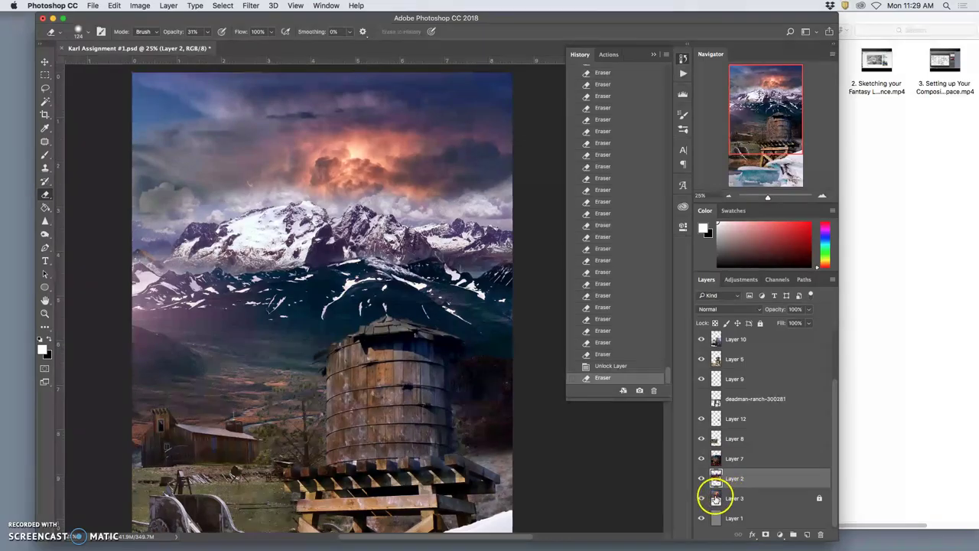
pyautogui.click(733, 497)
pyautogui.click(702, 498)
pyautogui.click(702, 498)
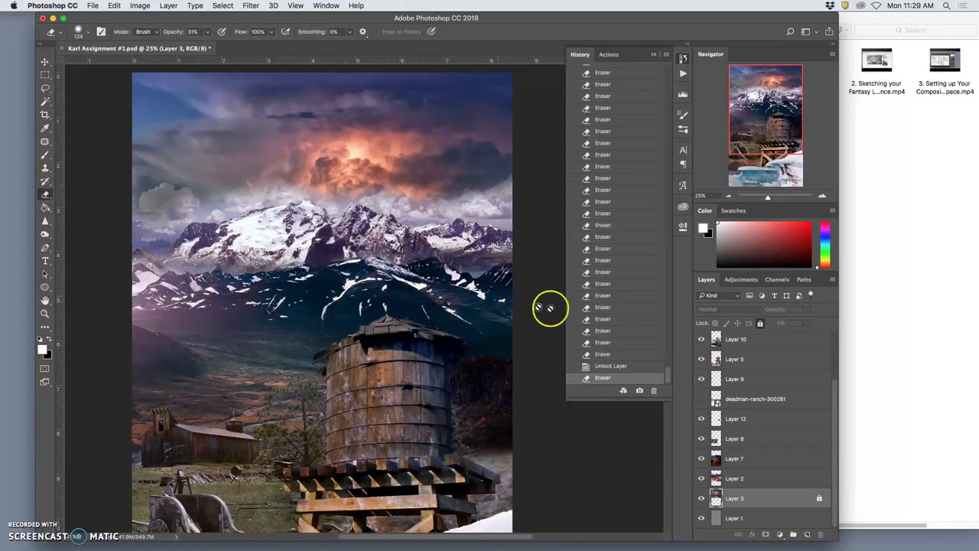
# Toggle Layer 8 and Layer 7 off and back on to identify the left ridge's layer, leaving Layer 7 selected
pyautogui.click(733, 439)
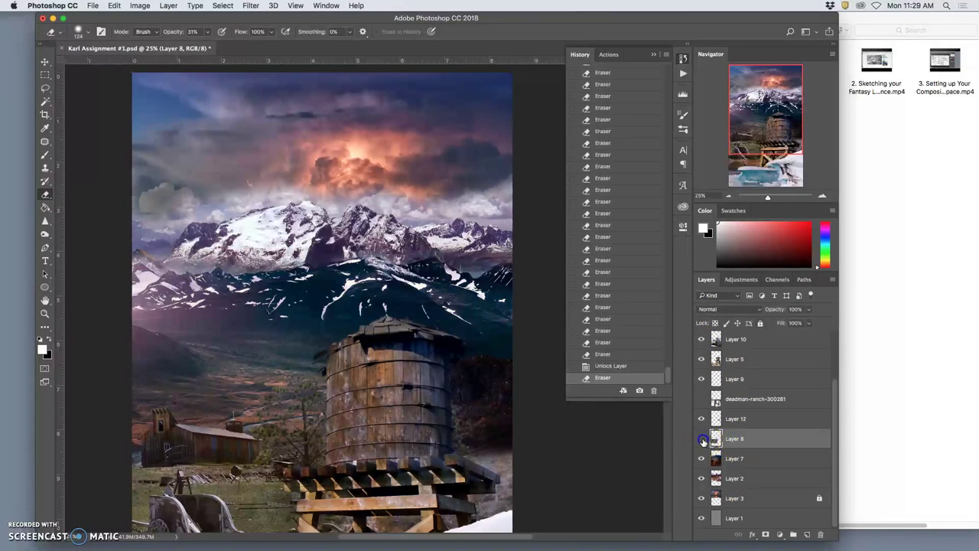
pyautogui.click(702, 439)
pyautogui.click(702, 439)
pyautogui.click(736, 457)
pyautogui.click(702, 458)
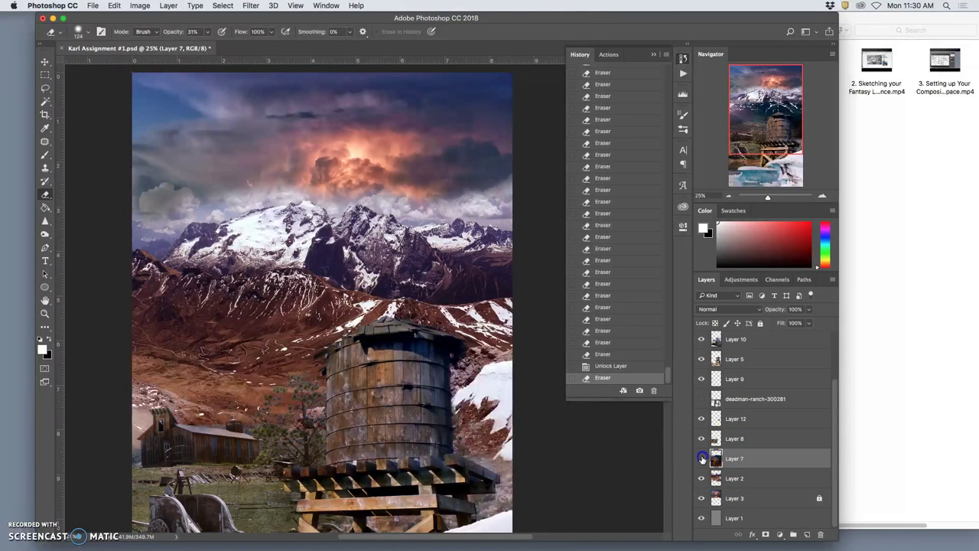
pyautogui.click(702, 458)
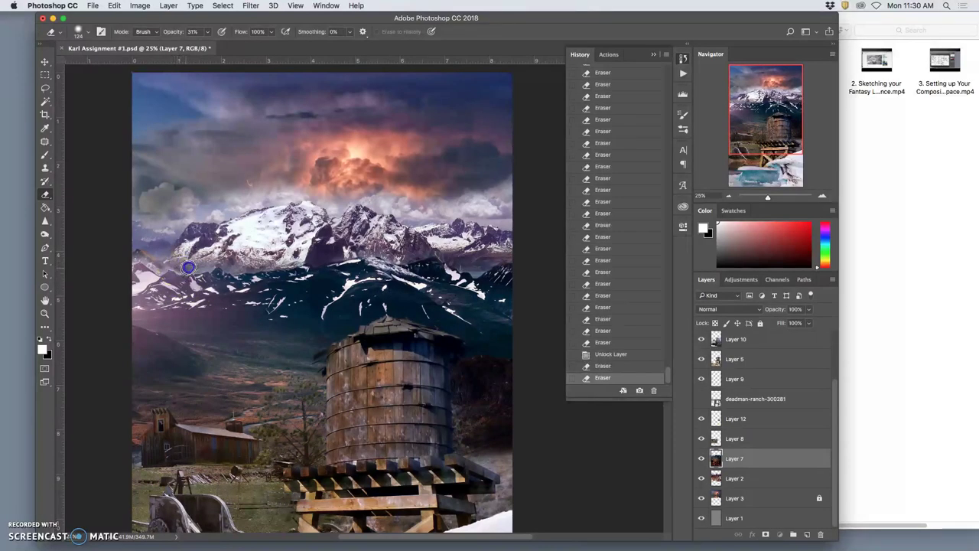
# Soften the top edge of Layer 7's ridge below the main snowy peaks with the Eraser at 31% opacity
pyautogui.click(195, 269)
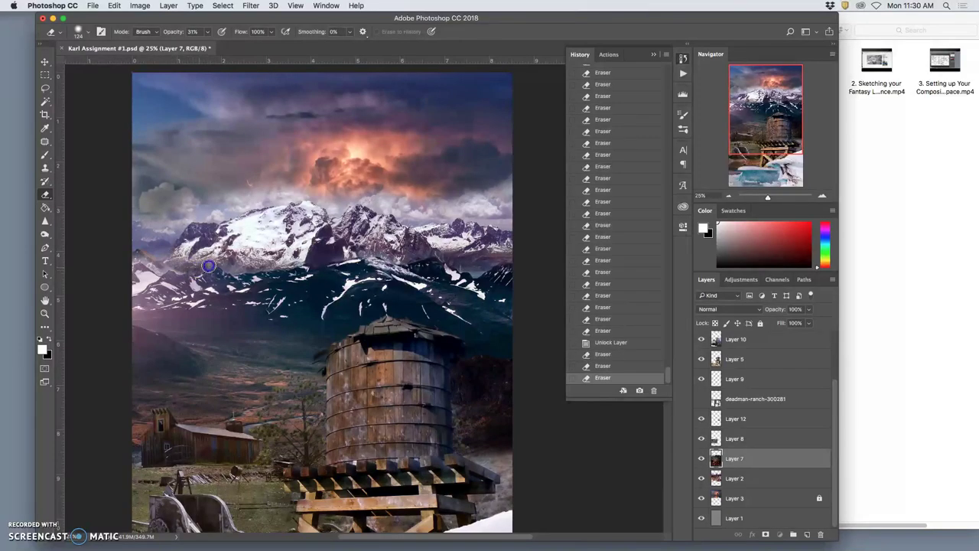
pyautogui.click(216, 260)
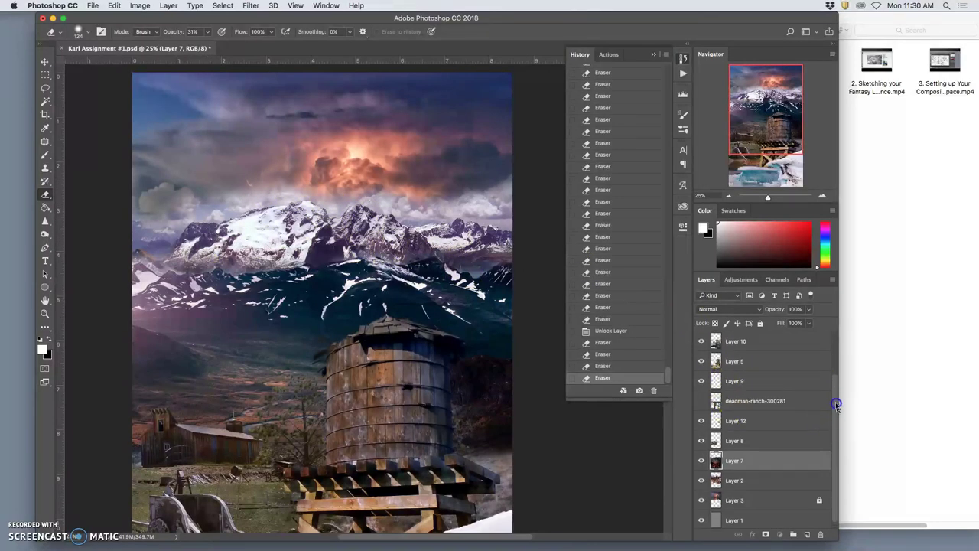
# Select and unlock the sky layer, Layer 3
pyautogui.click(778, 505)
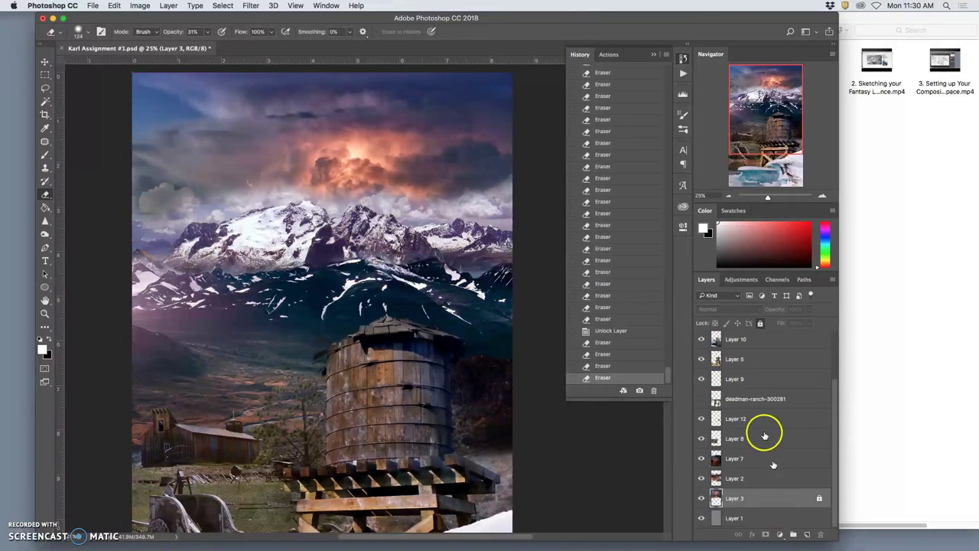
pyautogui.click(761, 322)
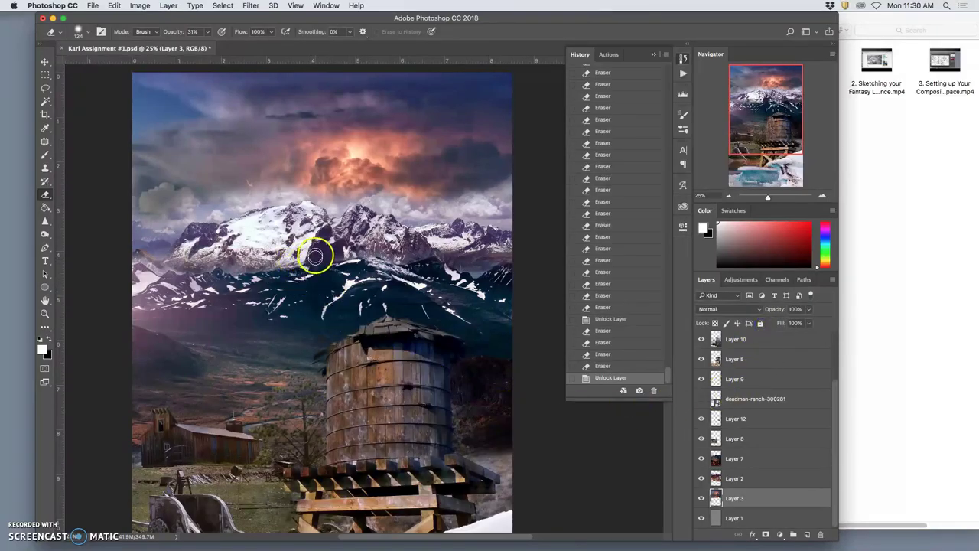
pyautogui.press('super+plus')
pyautogui.moveTo(158, 115); pyautogui.dragTo(380, 284)
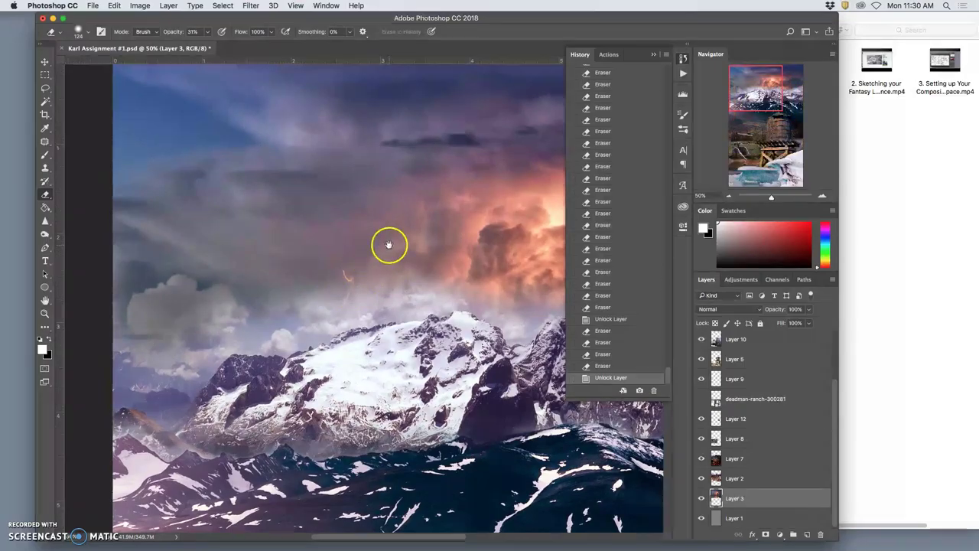
pyautogui.moveTo(389, 245); pyautogui.dragTo(319, 204)
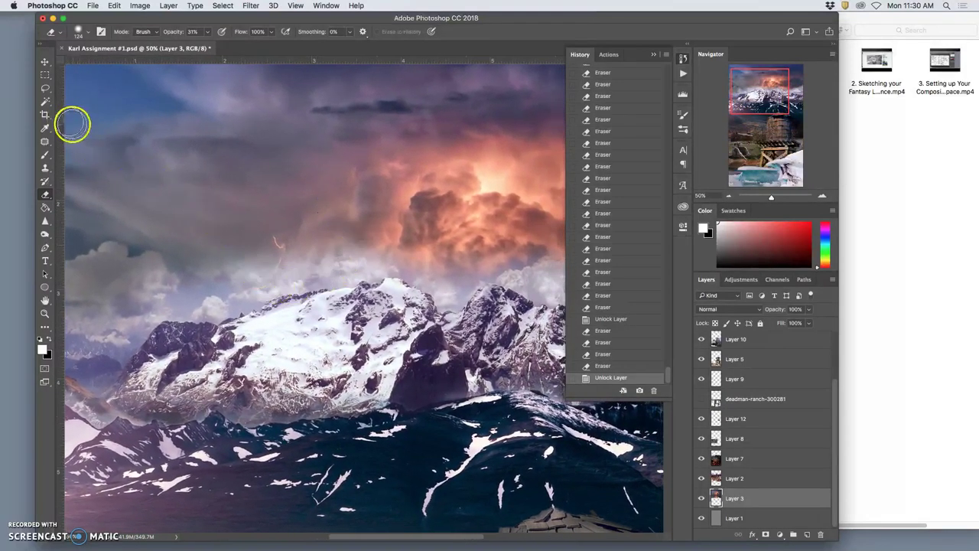
# Lasso a patch of plain cloud beside the orange glow on Layer 3 and copy it to a new layer
pyautogui.click(45, 88)
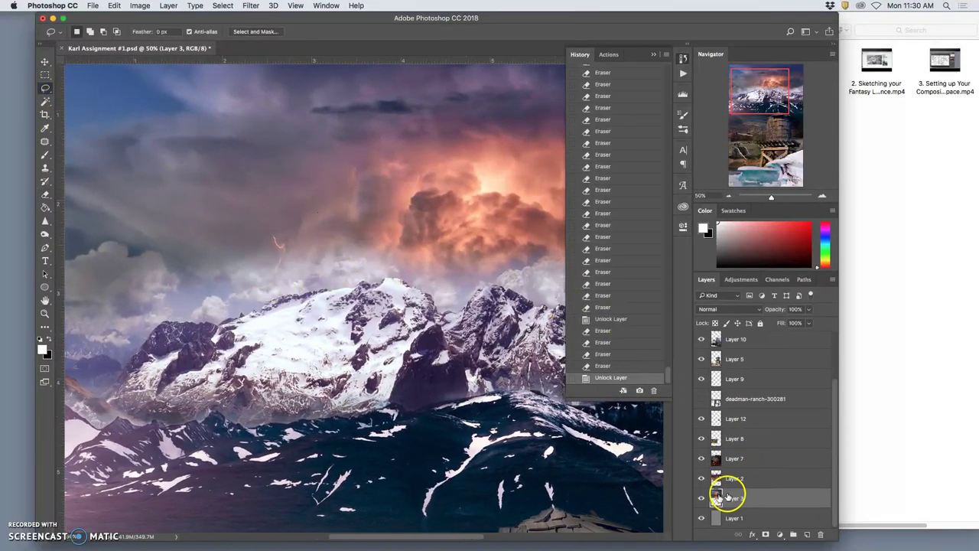
pyautogui.click(701, 498)
pyautogui.click(700, 498)
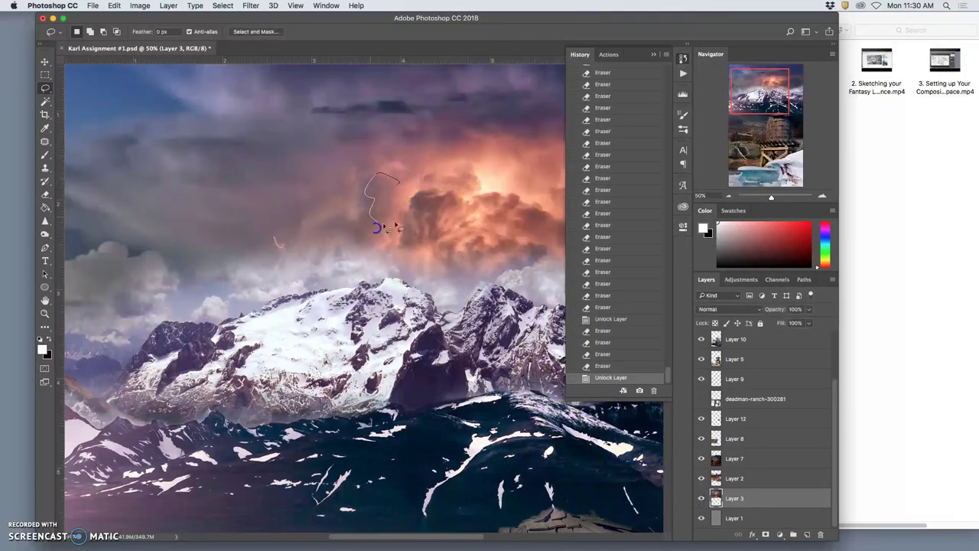
pyautogui.moveTo(377, 228)
pyautogui.mouseDown()
pyautogui.moveTo(431, 222)
pyautogui.moveTo(456, 254)
pyautogui.moveTo(483, 219)
pyautogui.moveTo(478, 185)
pyautogui.moveTo(455, 167)
pyautogui.moveTo(443, 201)
pyautogui.mouseUp()
pyautogui.moveTo(348, 148); pyautogui.dragTo(318, 162)
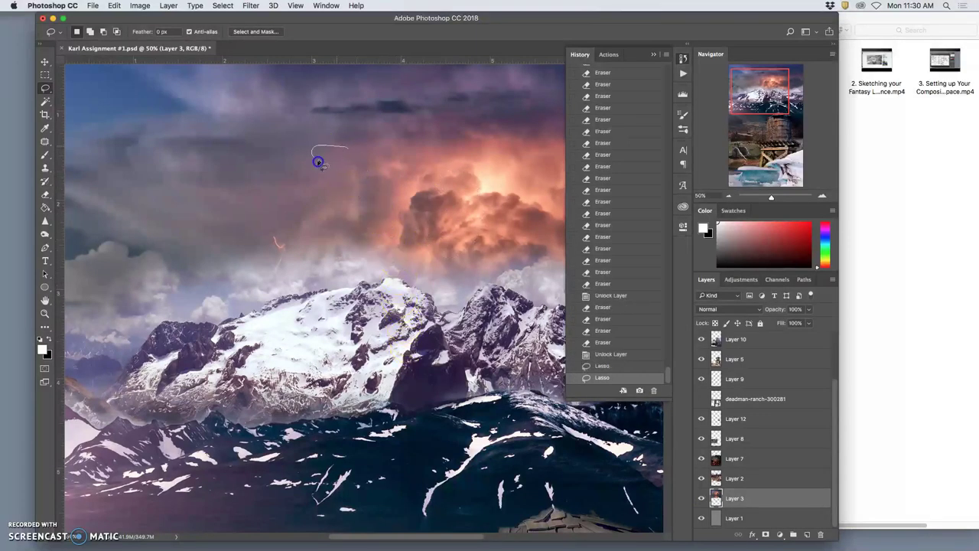
pyautogui.moveTo(369, 183); pyautogui.dragTo(360, 145)
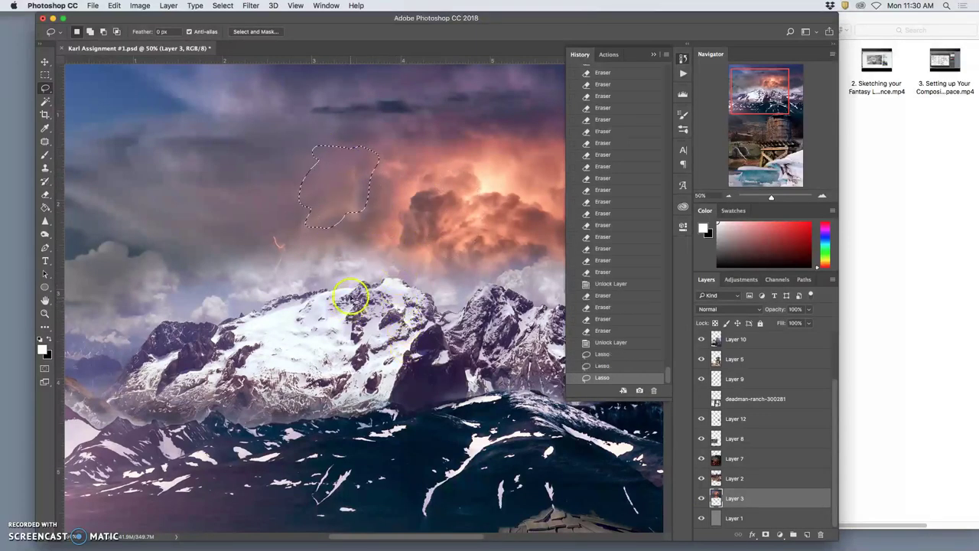
pyautogui.press('super+j')
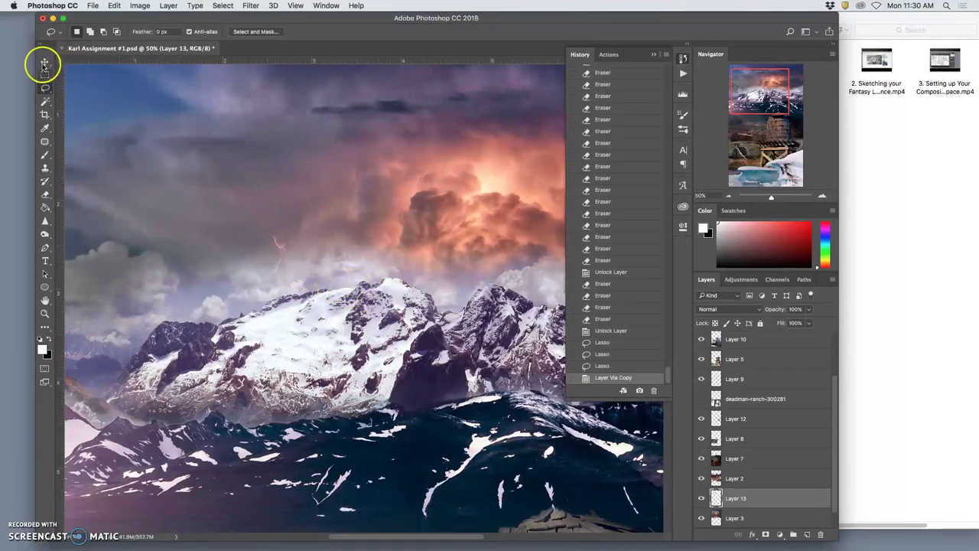
# Move the copied cloud patch over the small orange streak above the snowy peak and erase its edges at 100% opacity
pyautogui.click(44, 61)
pyautogui.moveTo(360, 200)
pyautogui.mouseDown()
pyautogui.moveTo(302, 257)
pyautogui.moveTo(354, 210)
pyautogui.moveTo(275, 253)
pyautogui.mouseUp()
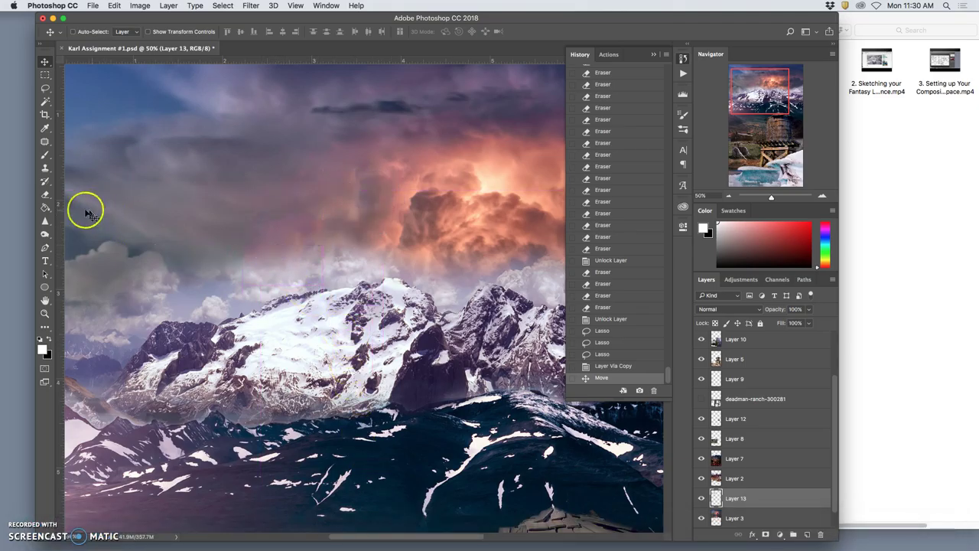
pyautogui.click(45, 193)
pyautogui.click(209, 32)
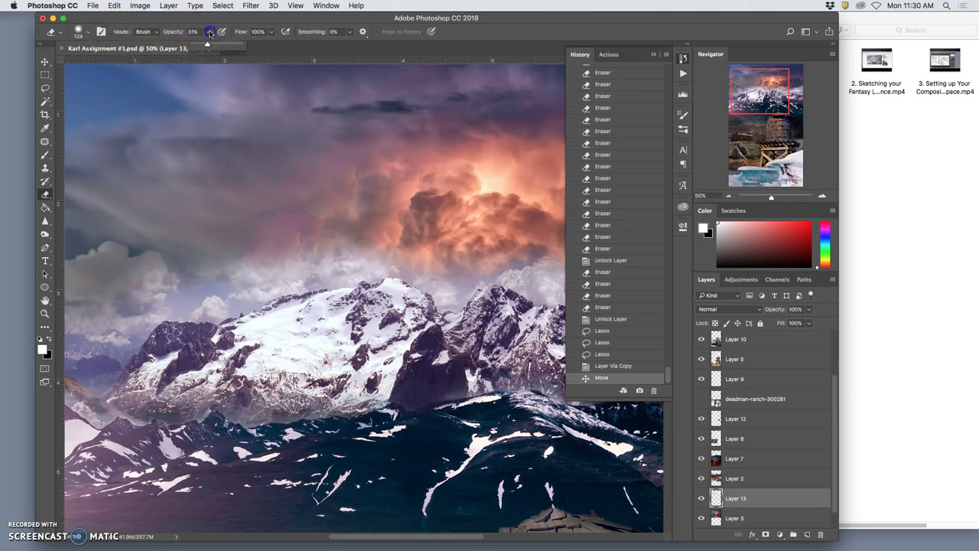
pyautogui.moveTo(222, 43); pyautogui.dragTo(283, 40)
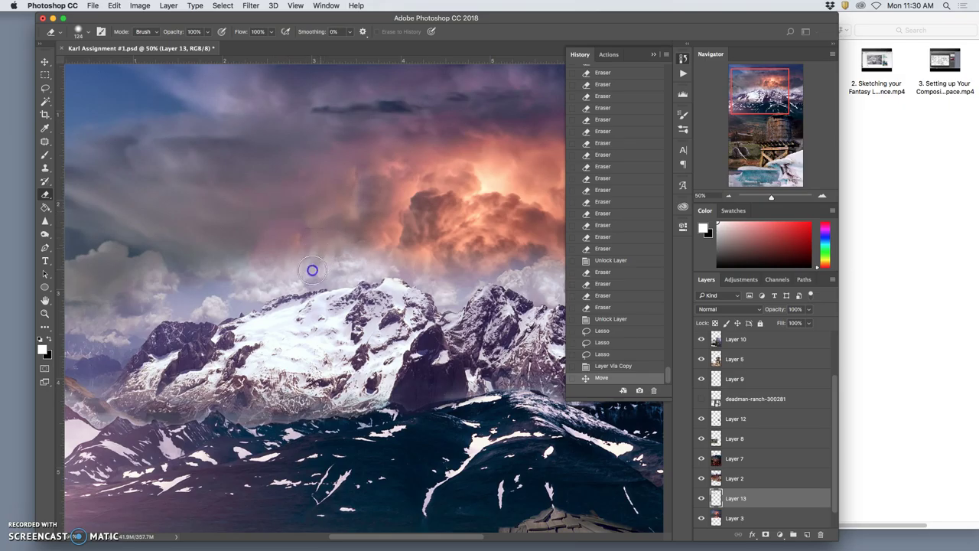
pyautogui.click(247, 289)
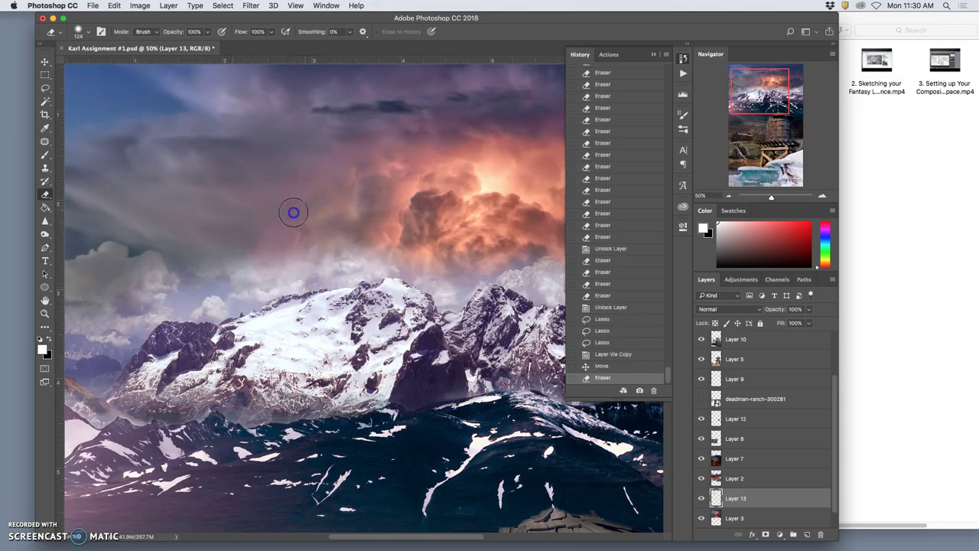
pyautogui.moveTo(274, 207); pyautogui.dragTo(304, 195)
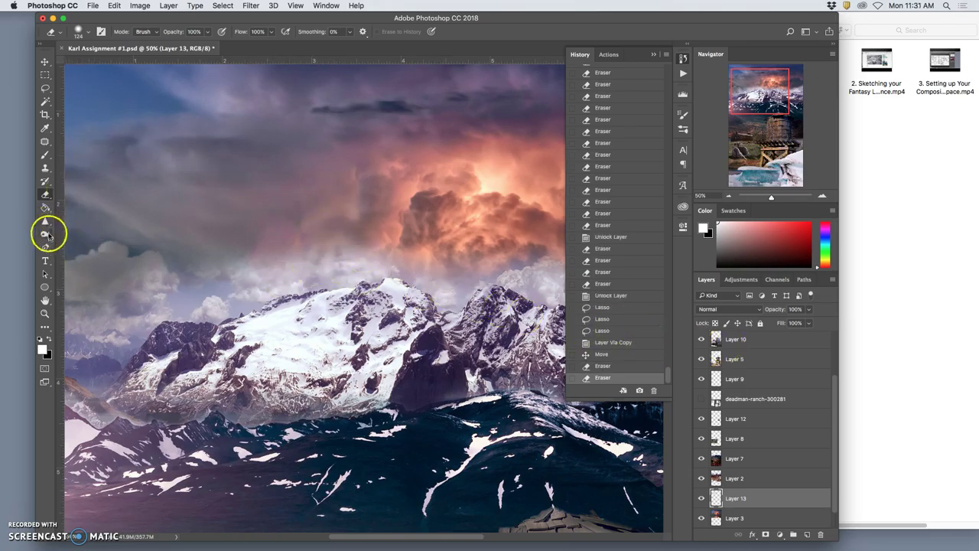
# Desaturate the cloud patch on Layer 13 with the Sponge Tool at 50% flow
pyautogui.rightClick(45, 235)
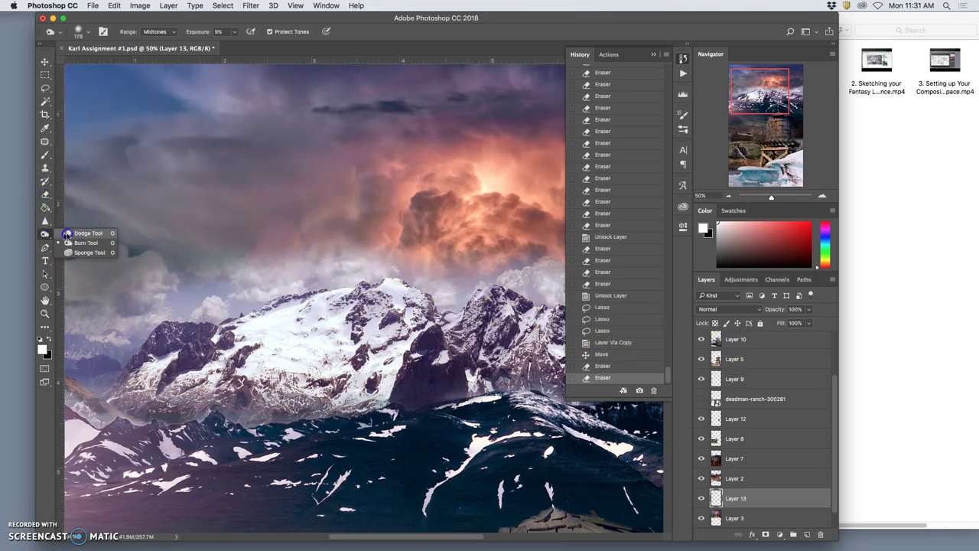
pyautogui.click(77, 257)
pyautogui.moveTo(256, 243)
pyautogui.mouseDown()
pyautogui.moveTo(311, 226)
pyautogui.moveTo(286, 230)
pyautogui.mouseUp()
pyautogui.moveTo(243, 260)
pyautogui.mouseDown()
pyautogui.moveTo(229, 273)
pyautogui.moveTo(260, 239)
pyautogui.moveTo(244, 243)
pyautogui.mouseUp()
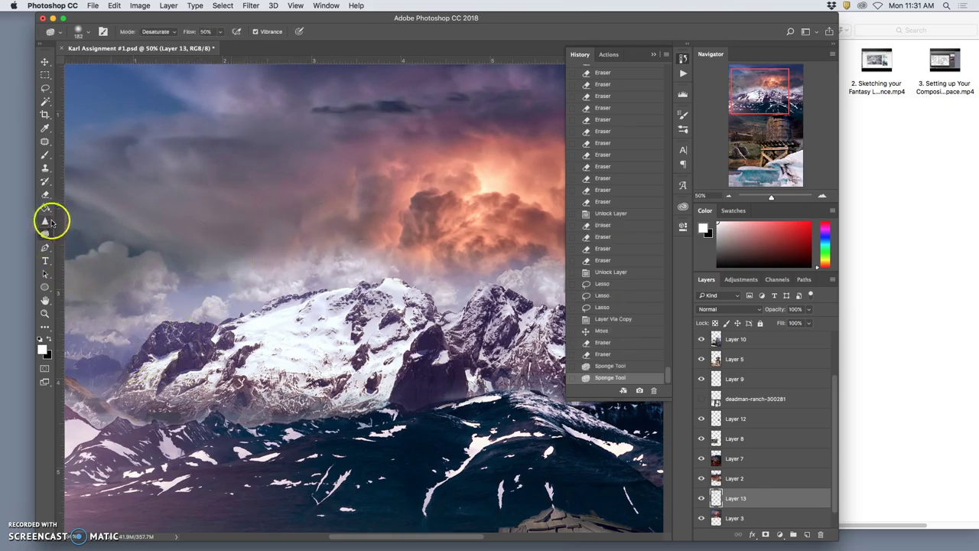
# Blend the upper part of the Layer 13 cloud patch into the sky with the Eraser at 36% opacity
pyautogui.click(44, 196)
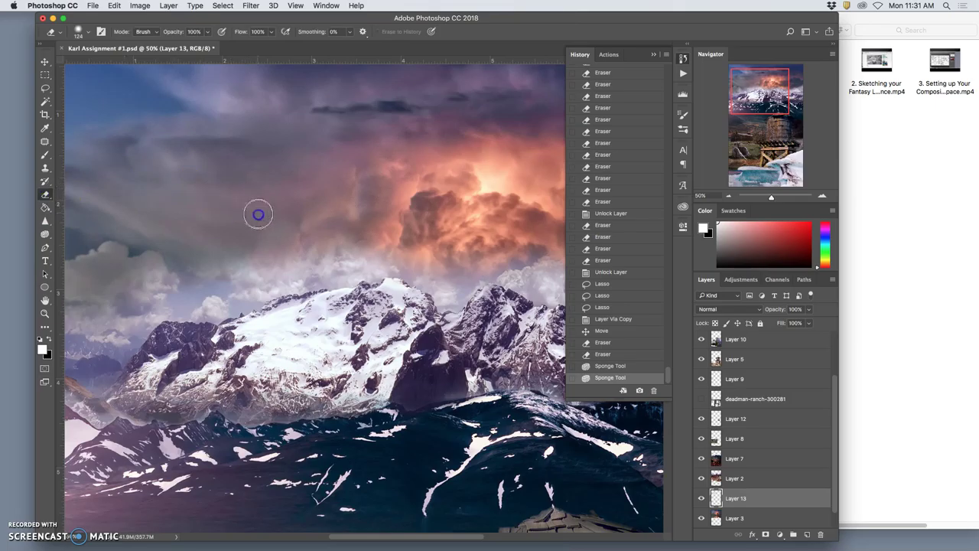
pyautogui.moveTo(284, 222); pyautogui.dragTo(294, 203)
pyautogui.hotkey('ctrl', 'z')
pyautogui.click(153, 32)
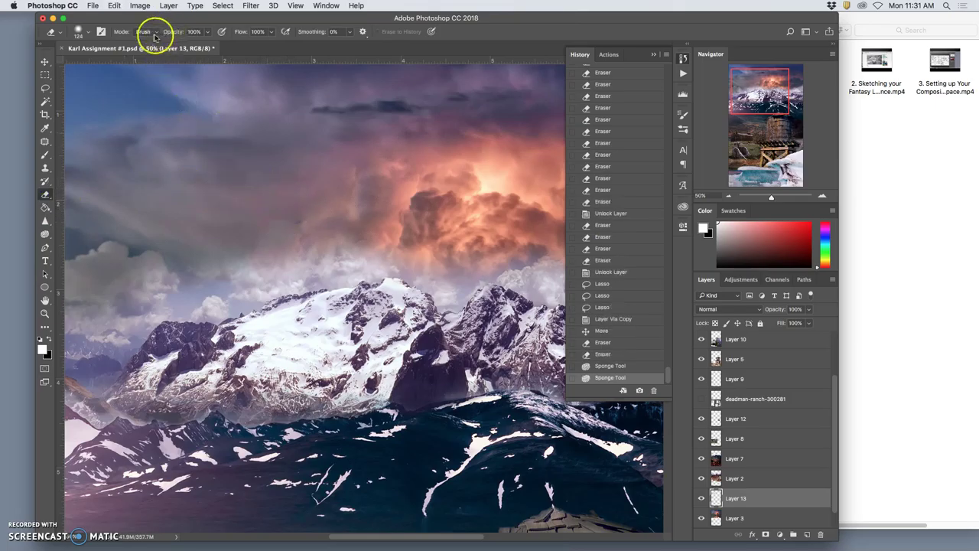
pyautogui.click(174, 29)
pyautogui.click(206, 32)
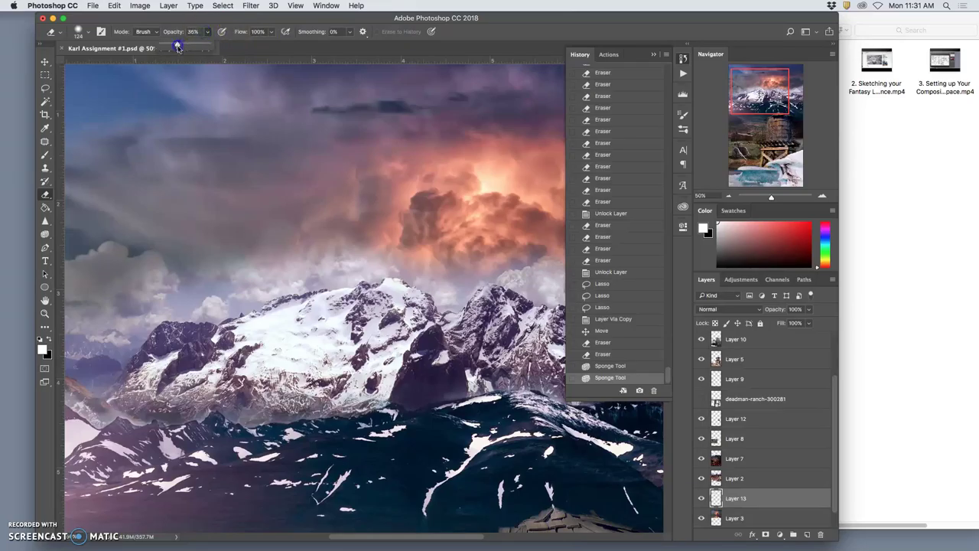
pyautogui.click(289, 203)
pyautogui.moveTo(266, 228)
pyautogui.mouseDown()
pyautogui.moveTo(301, 212)
pyautogui.moveTo(286, 230)
pyautogui.moveTo(293, 221)
pyautogui.mouseUp()
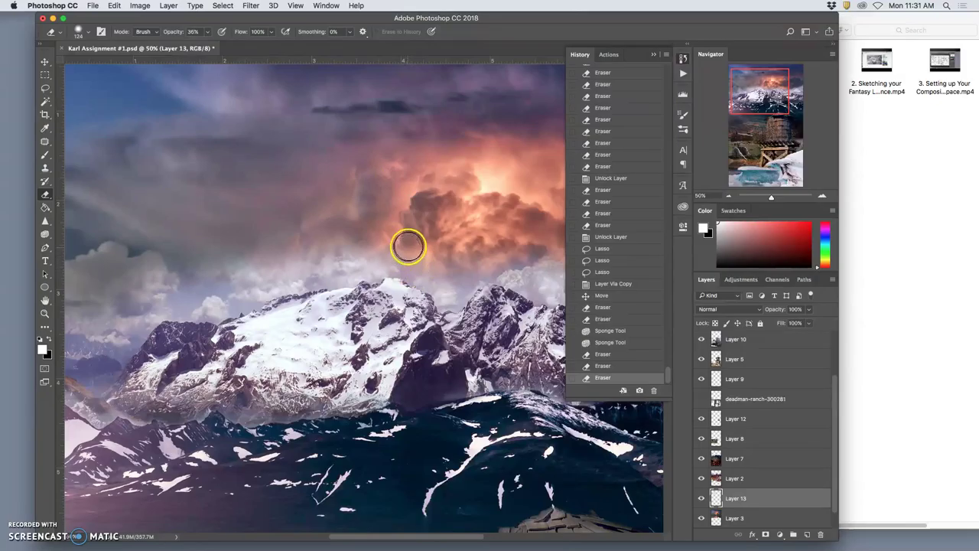
pyautogui.press('super+minus')
pyautogui.press('super+minus')
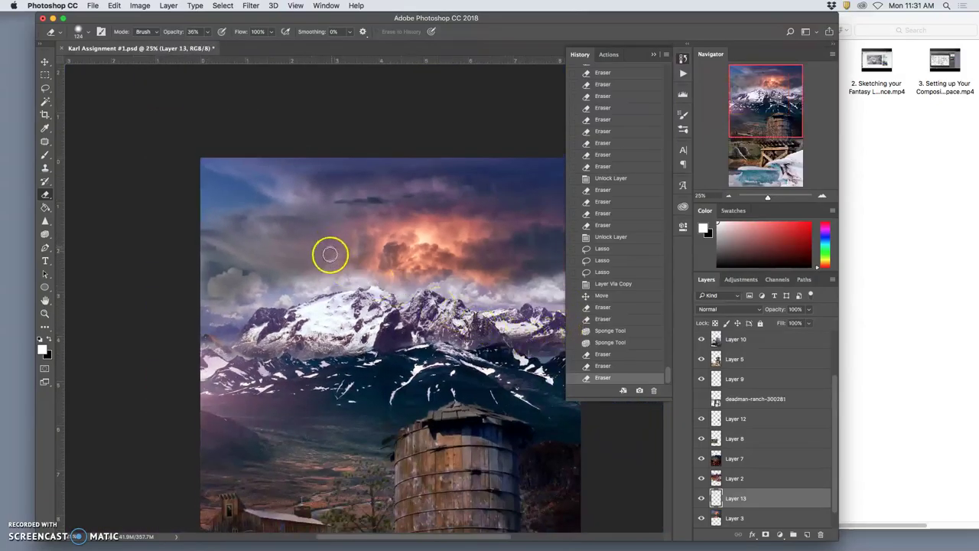
pyautogui.moveTo(312, 264); pyautogui.dragTo(305, 267)
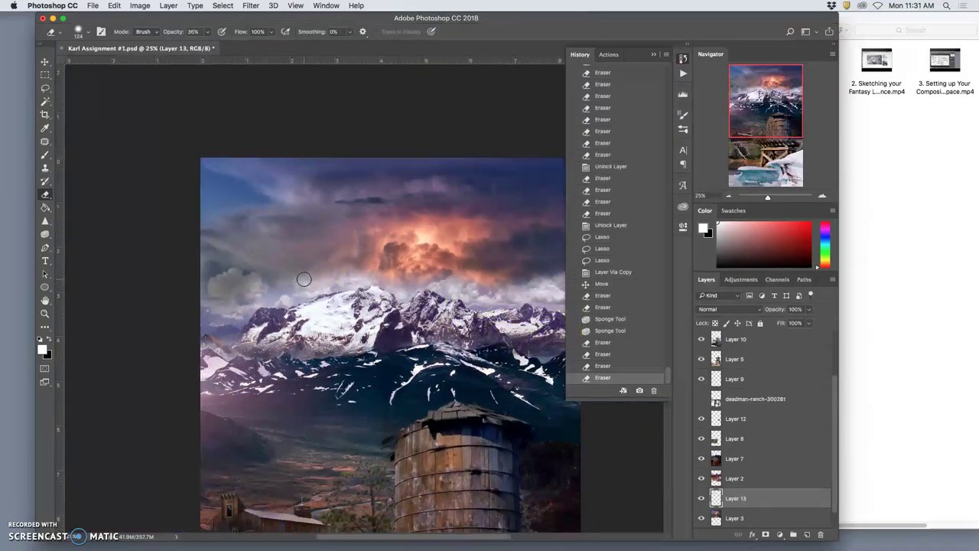
pyautogui.press('super+z')
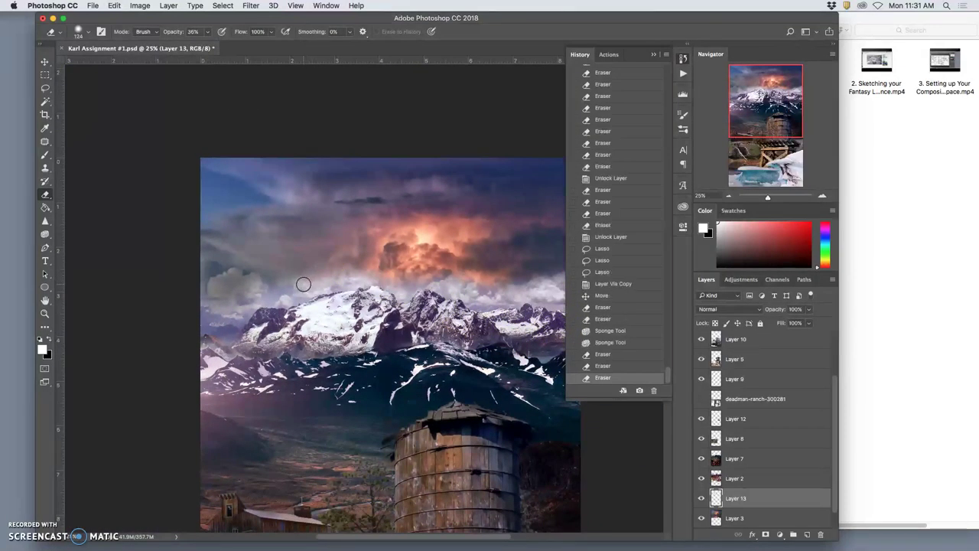
# Darken the Layer 13 cloud patch with the Burn Tool on midtones at 1% exposure and save the document
pyautogui.click(45, 234)
pyautogui.click(73, 243)
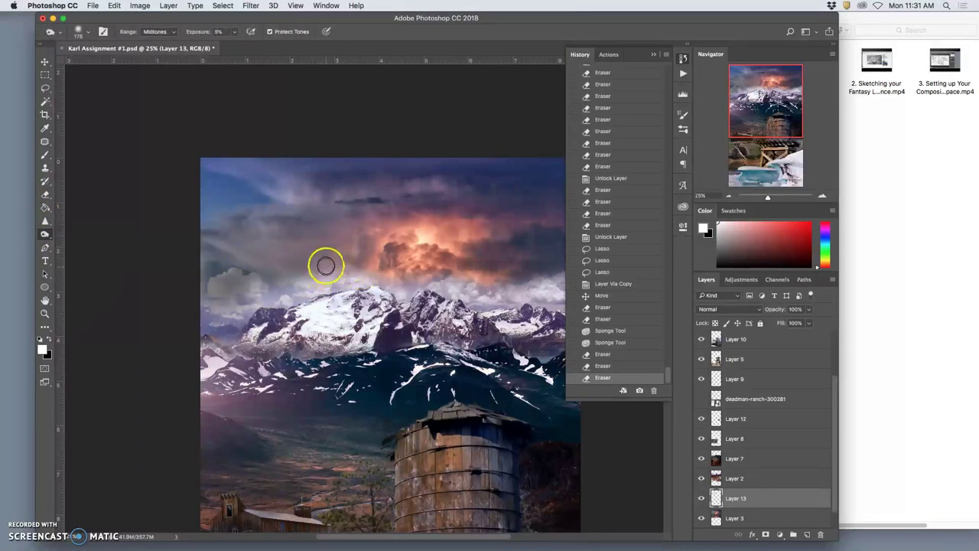
pyautogui.moveTo(309, 268); pyautogui.dragTo(311, 282)
pyautogui.press('super+z')
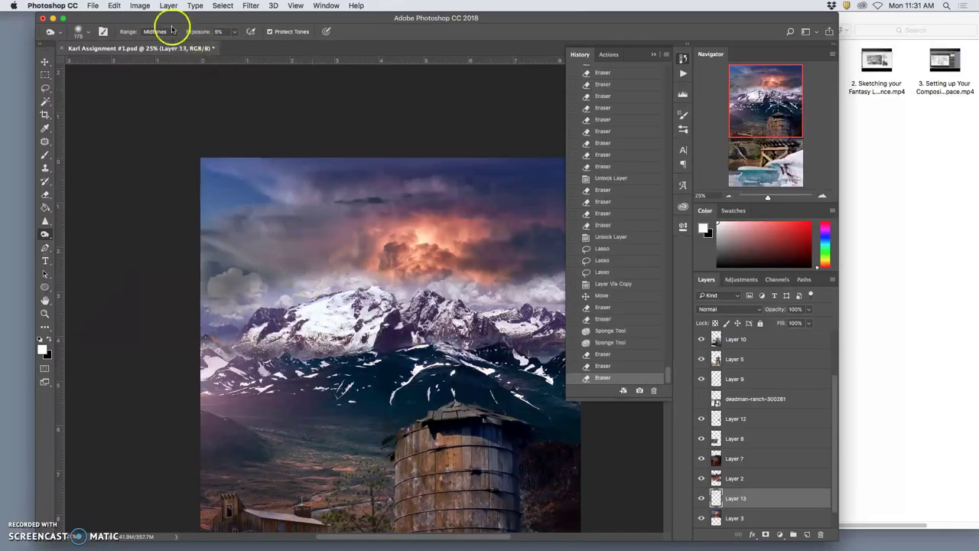
pyautogui.click(234, 32)
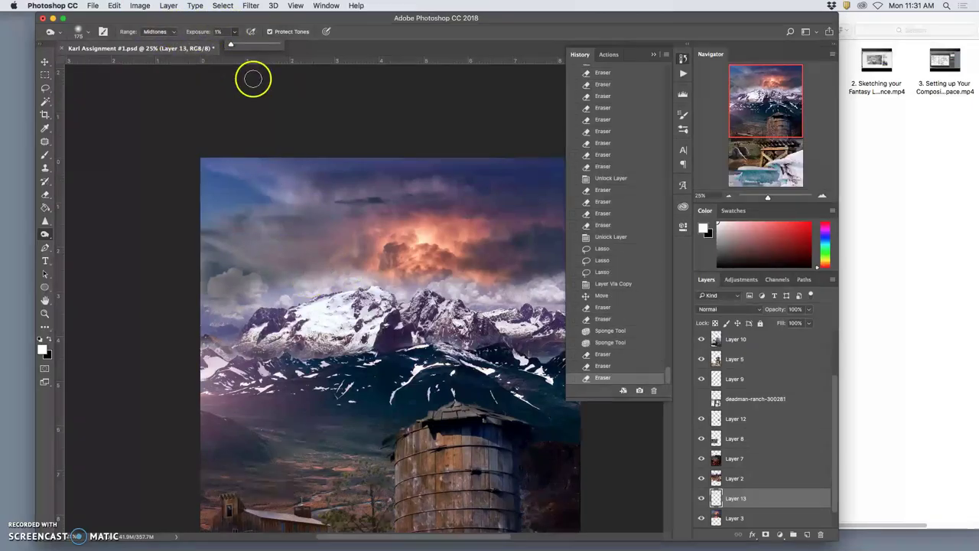
pyautogui.click(311, 271)
pyautogui.moveTo(320, 269); pyautogui.dragTo(308, 268)
pyautogui.moveTo(309, 268); pyautogui.dragTo(351, 264)
pyautogui.press('super+minus')
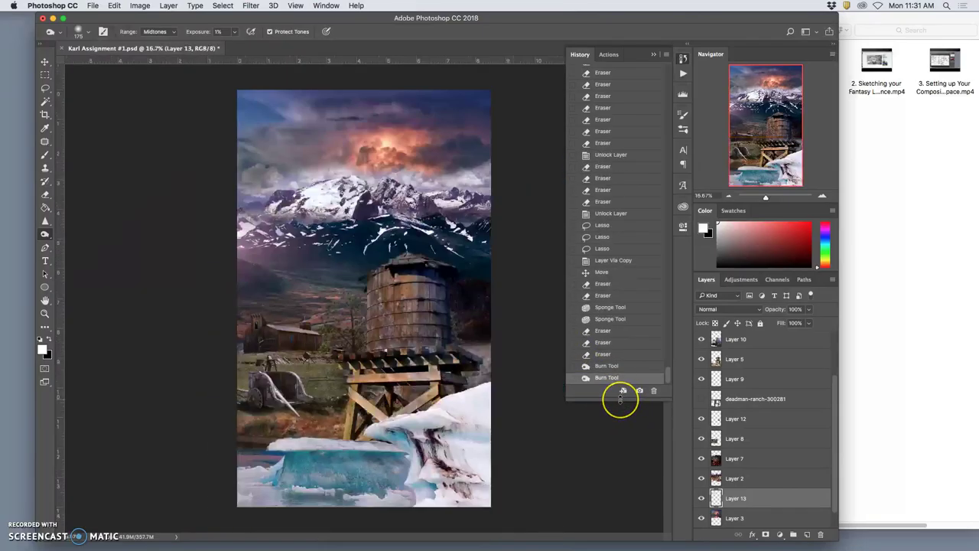
pyautogui.press('super+s')
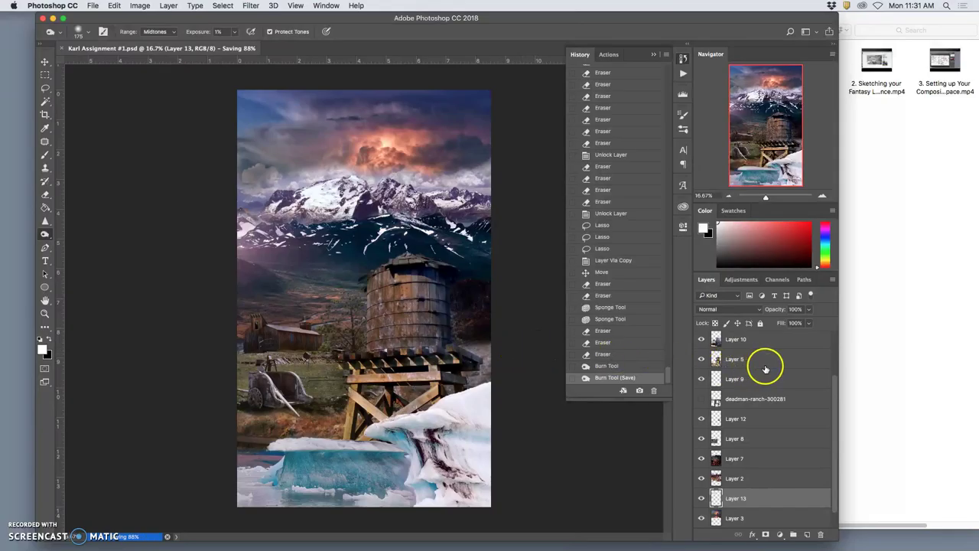
# Select Layer 0 and toggle its visibility on and off to compare it with the composite
pyautogui.scroll(3, 760, 364)
pyautogui.click(752, 345)
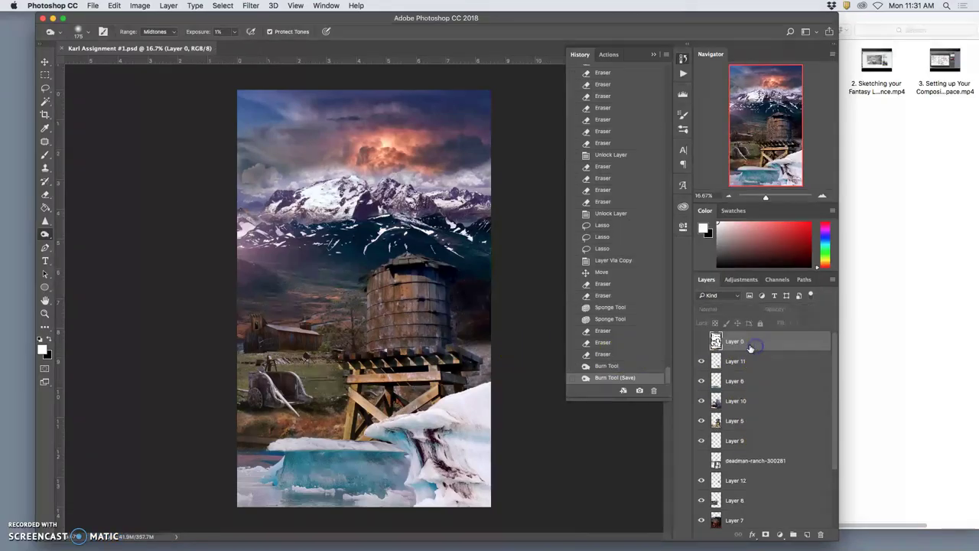
pyautogui.click(702, 341)
pyautogui.click(702, 341)
# Switch to Google Chrome and search Google Images for "frosty wind" in a new tab
pyautogui.moveTo(375, 540)
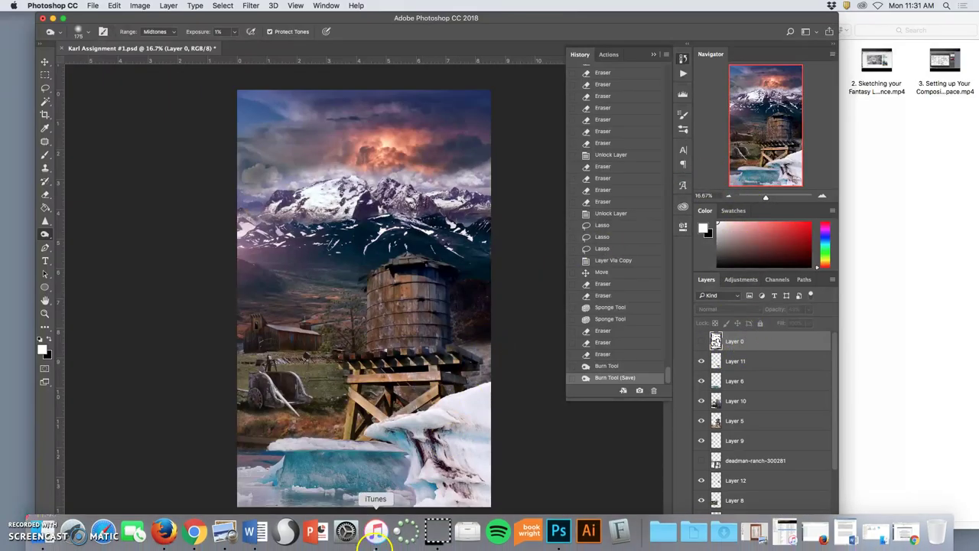
pyautogui.click(196, 533)
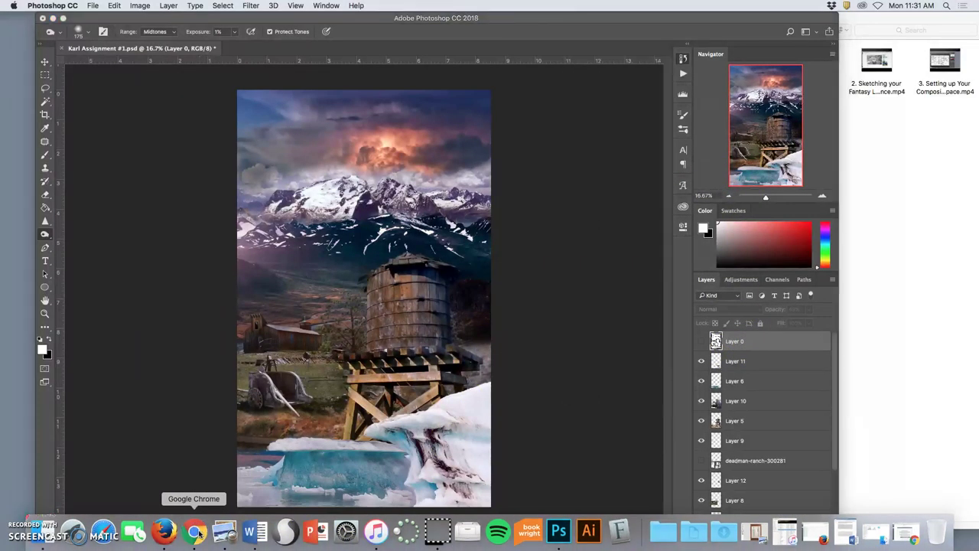
pyautogui.click(198, 533)
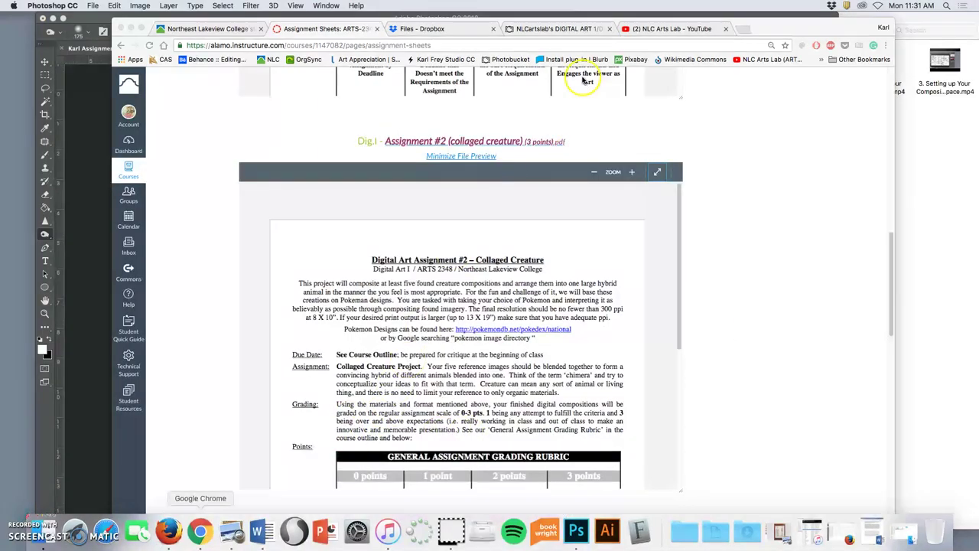
pyautogui.click(740, 28)
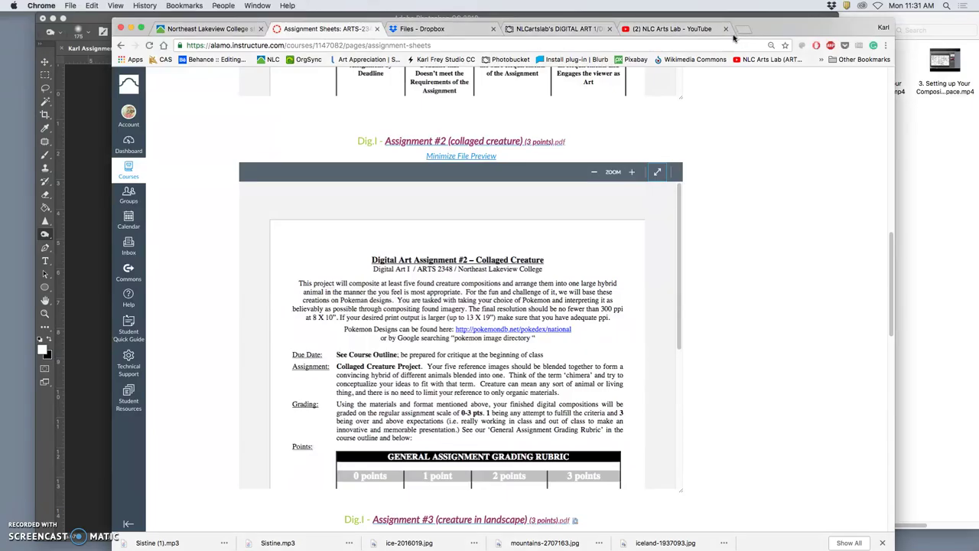
pyautogui.click(741, 29)
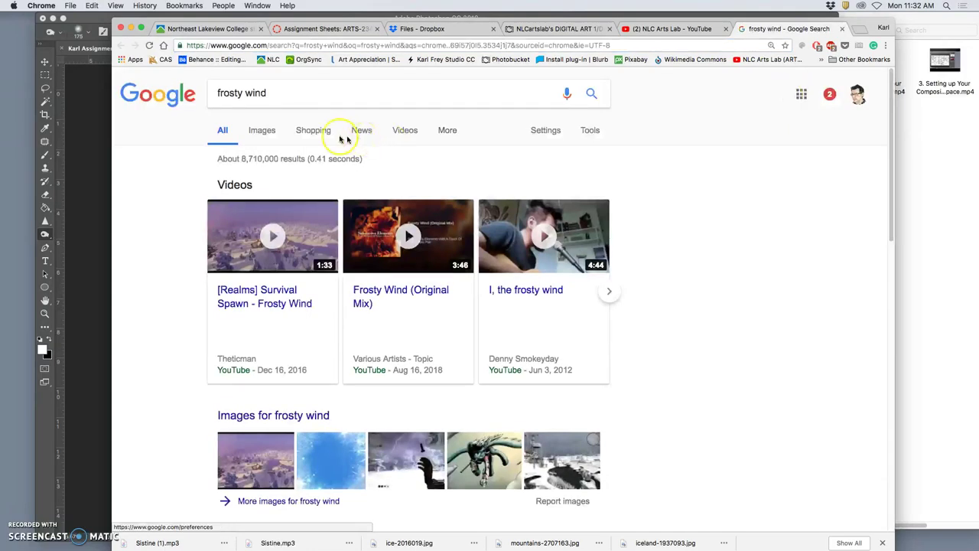
pyautogui.click(263, 130)
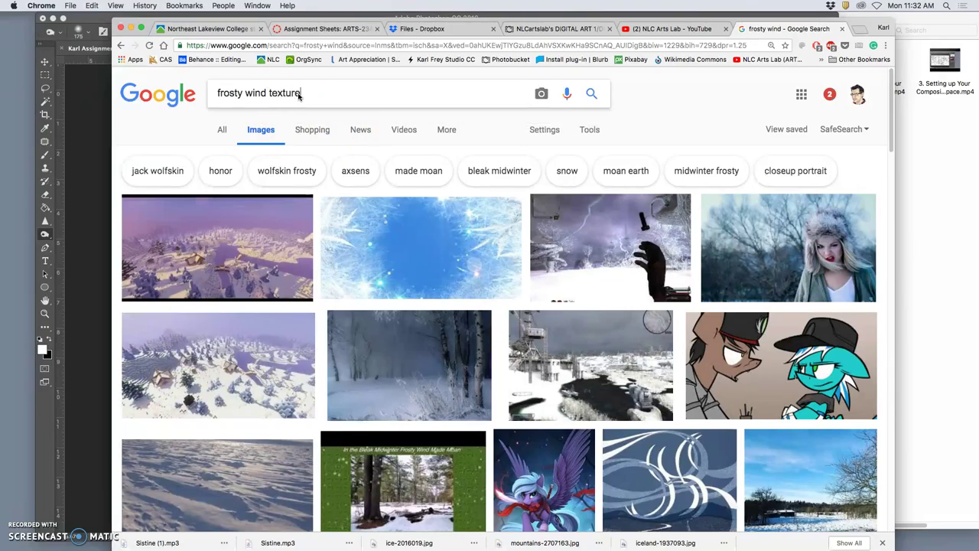
# Refine the image search to "frosty wind texture overlay" and look over the results
pyautogui.write('rlay')
pyautogui.press('Return')
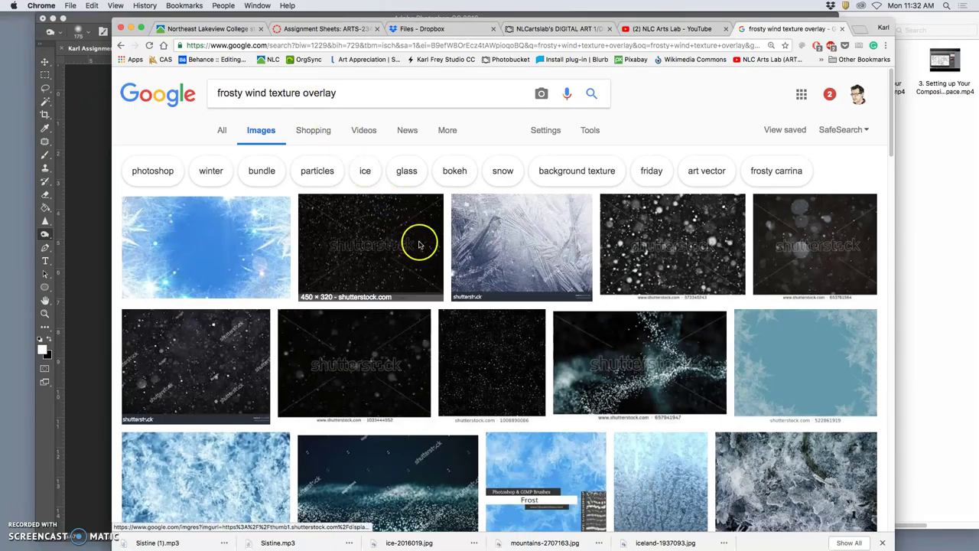
pyautogui.scroll(-5, 416, 240)
pyautogui.scroll(6, 419, 243)
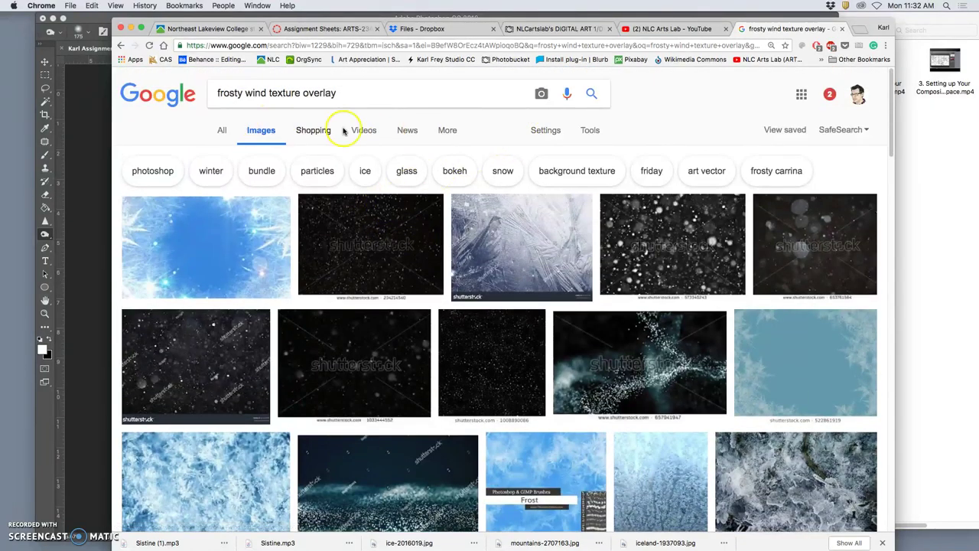
# Filter the image results by size to those larger than 4 MP (2272×1704)
pyautogui.click(588, 130)
pyautogui.click(225, 153)
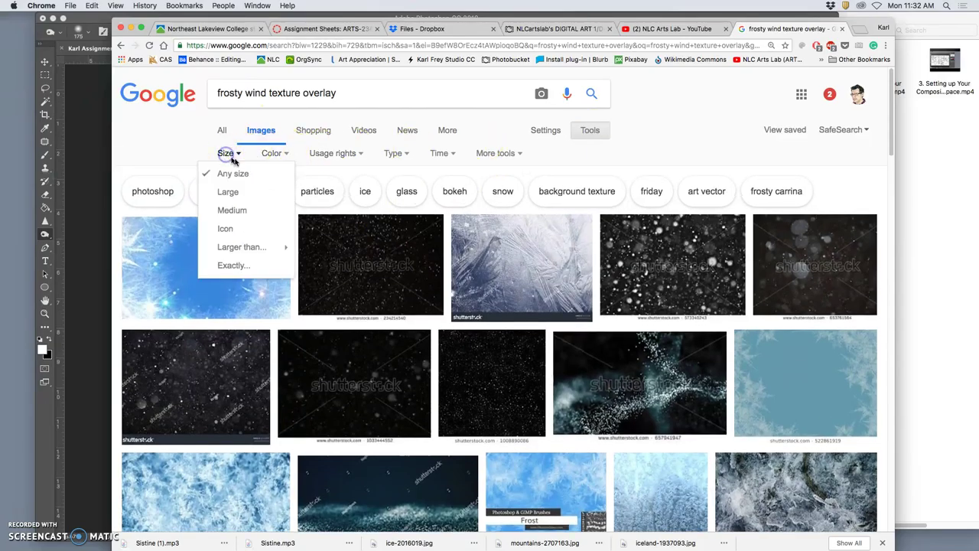
pyautogui.moveTo(252, 246)
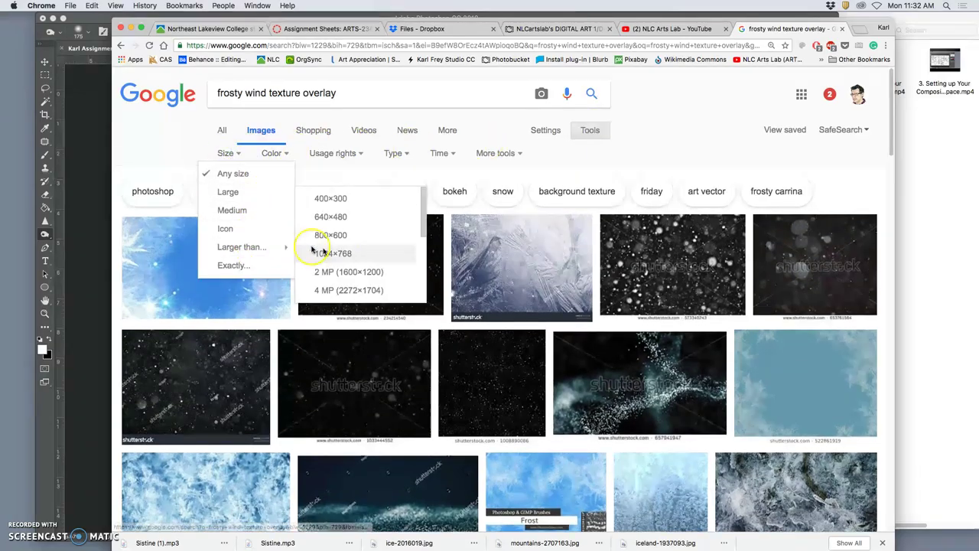
pyautogui.click(350, 289)
# Examine the size-filtered image results for a frosty texture that could serve as an overlay
pyautogui.scroll(-3, 434, 315)
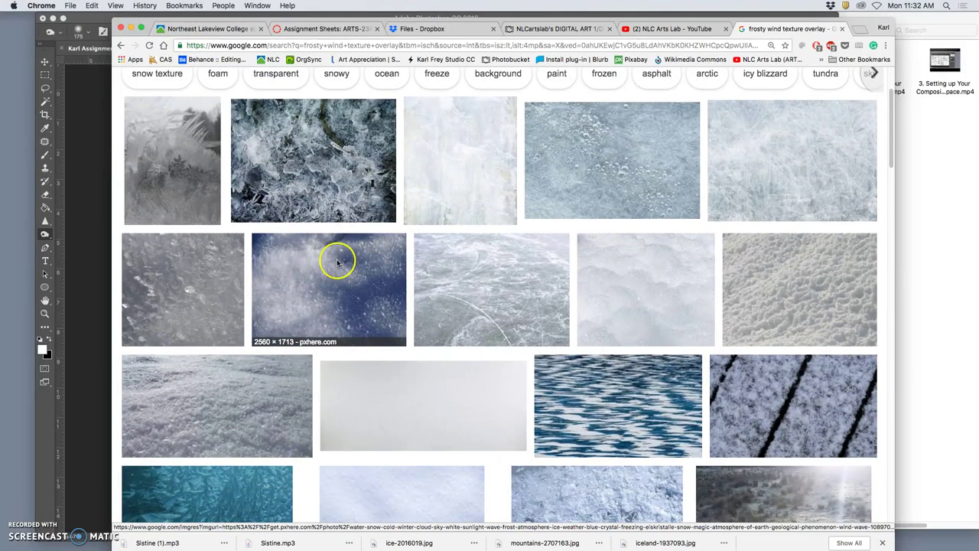
pyautogui.scroll(1, 428, 313)
pyautogui.scroll(-10, 418, 262)
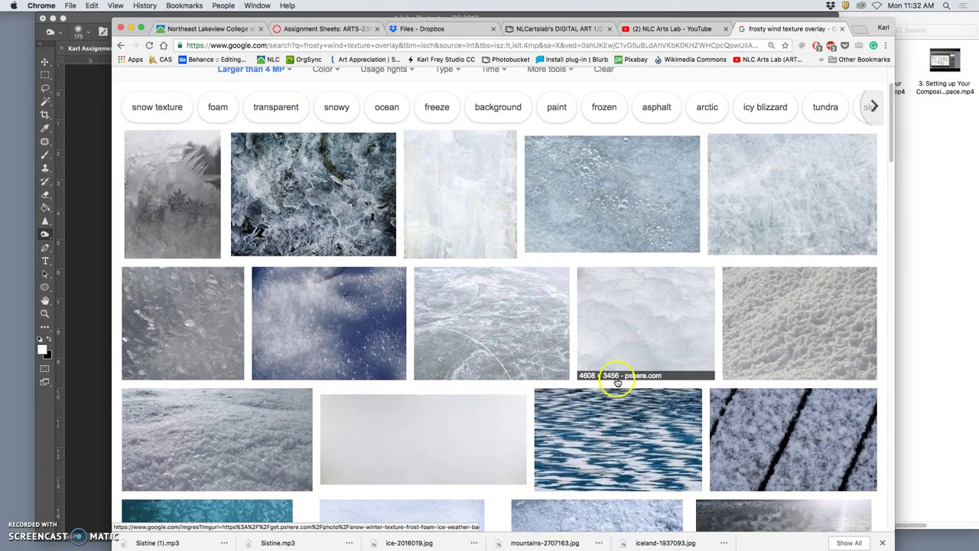
pyautogui.scroll(-8, 581, 379)
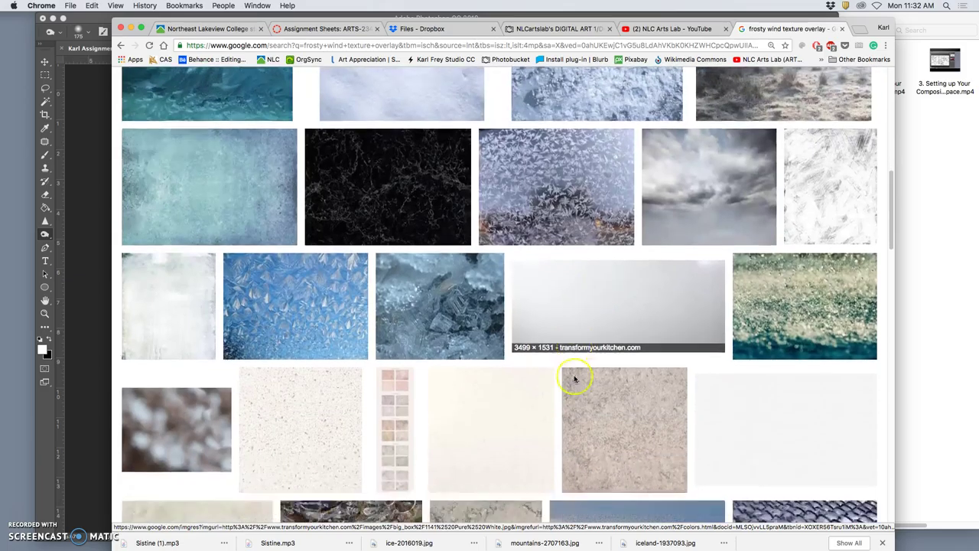
pyautogui.scroll(-16, 558, 377)
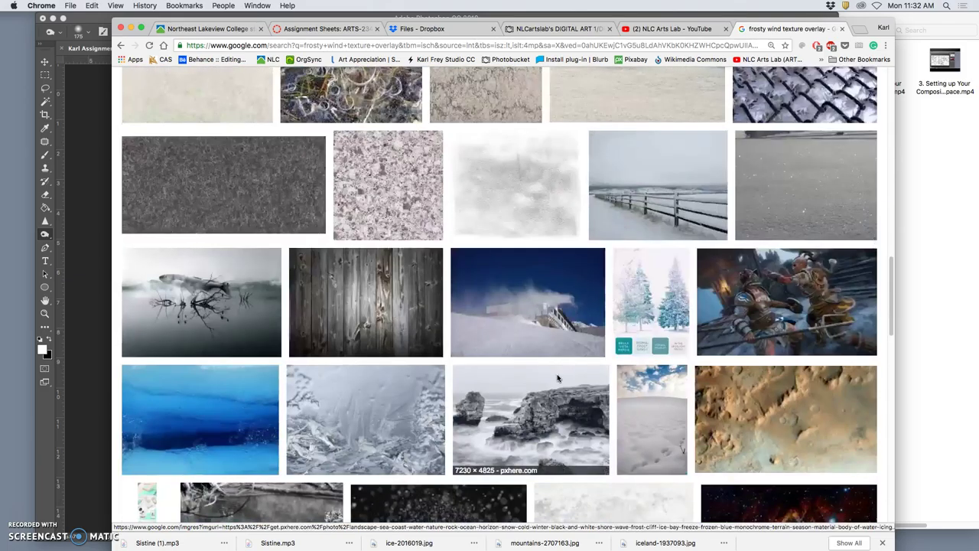
pyautogui.scroll(-6, 557, 377)
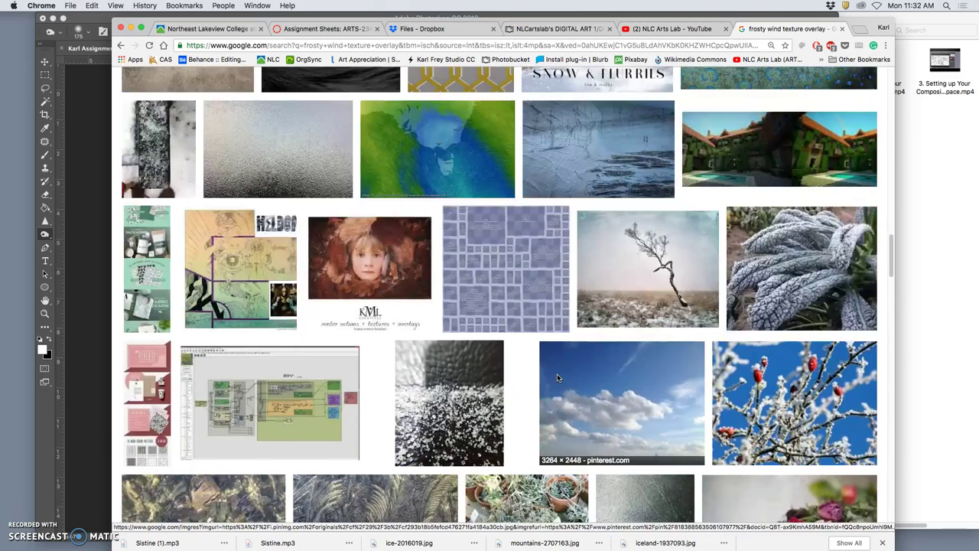
pyautogui.scroll(20, 557, 377)
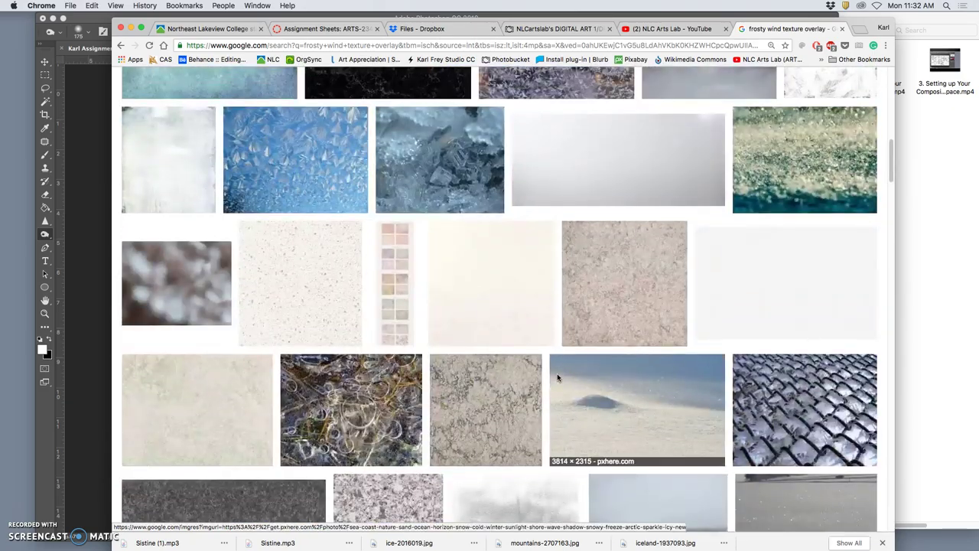
pyautogui.scroll(-2, 448, 317)
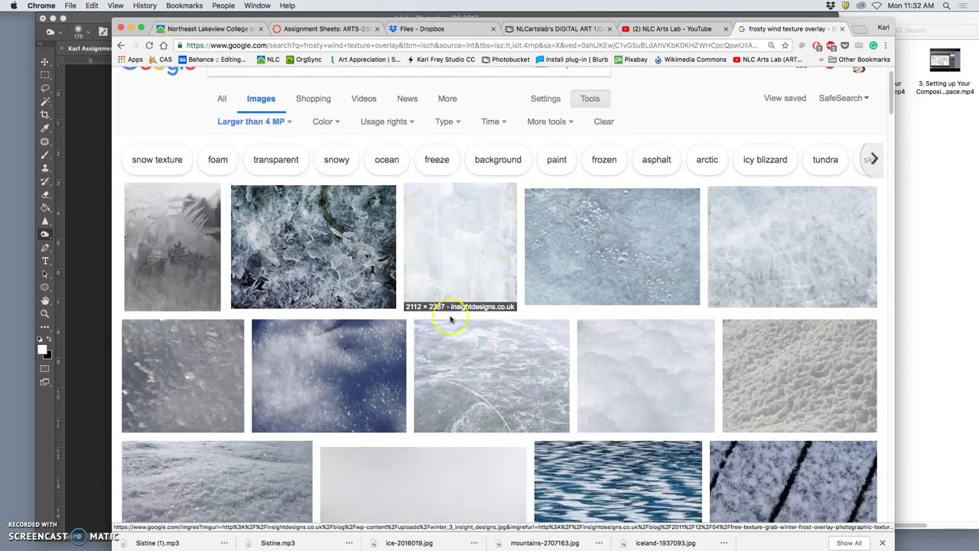
pyautogui.scroll(2, 543, 329)
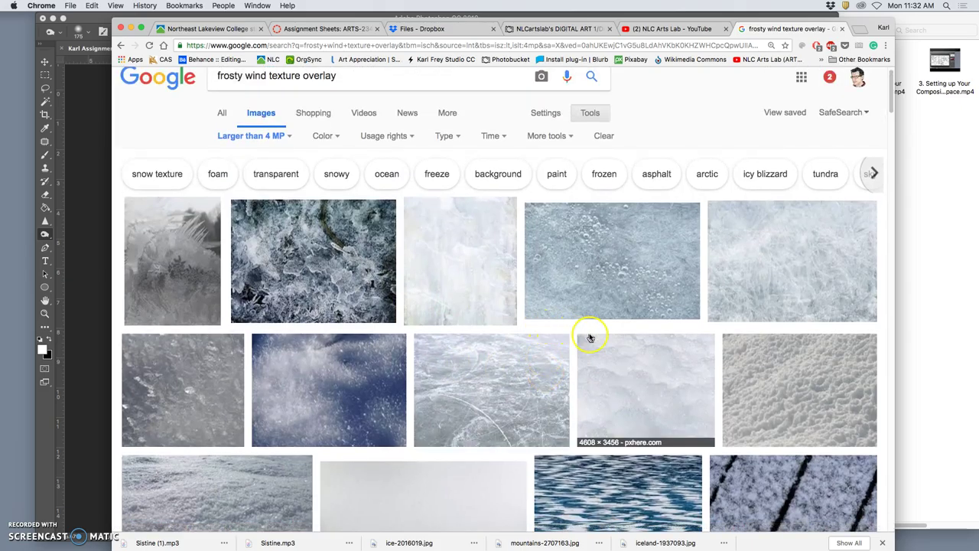
pyautogui.scroll(-2, 650, 351)
pyautogui.scroll(-1, 649, 351)
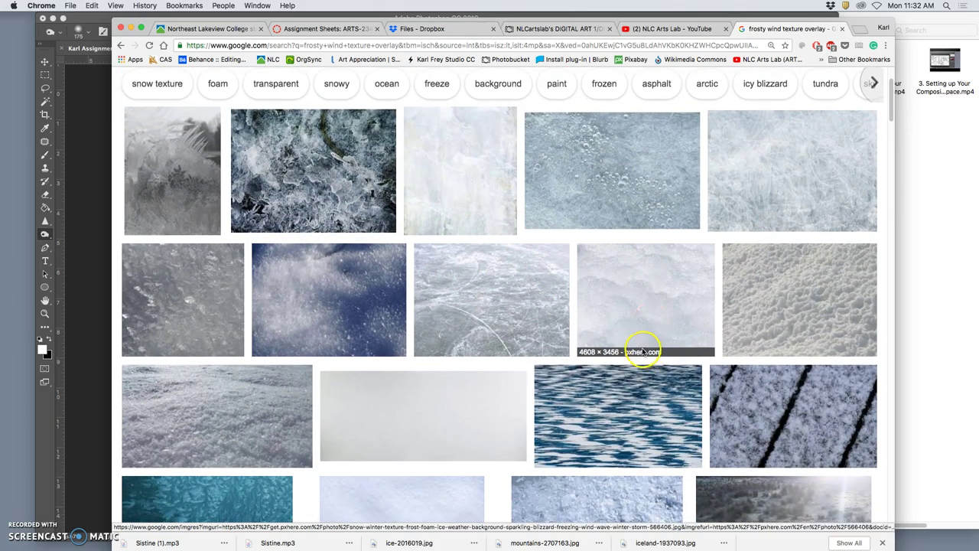
# Open the dark blue image result with white snow sparkles in a new tab and switch to it
pyautogui.rightClick(363, 300)
pyautogui.click(393, 303)
pyautogui.click(797, 28)
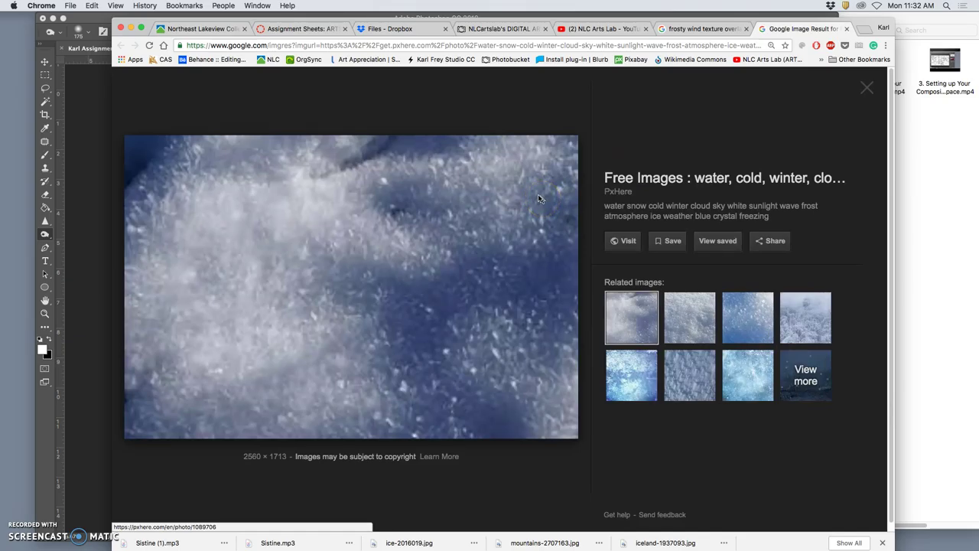
# View the snow sparkle image alone in a separate tab, close that tab, and preview the related white snow and frosty forest images
pyautogui.rightClick(387, 268)
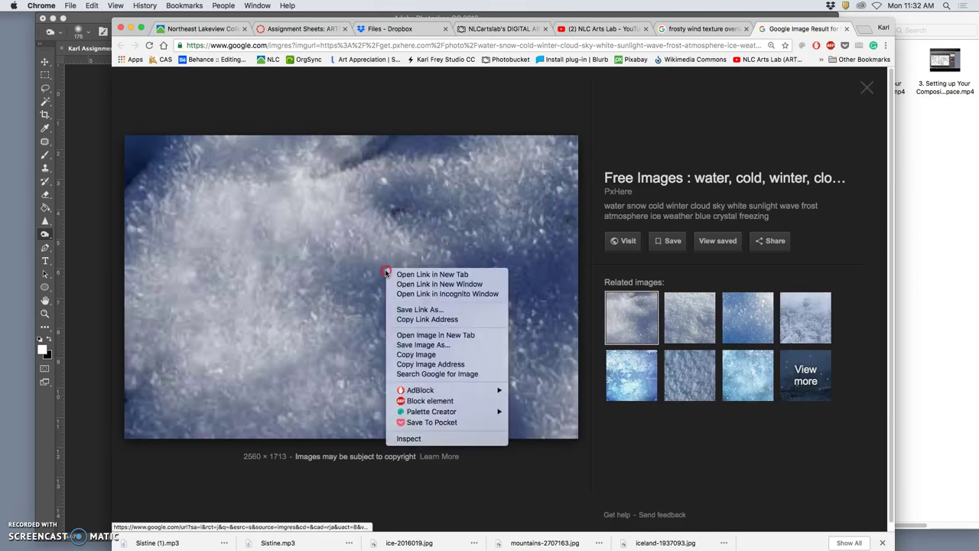
pyautogui.click(426, 337)
pyautogui.click(807, 31)
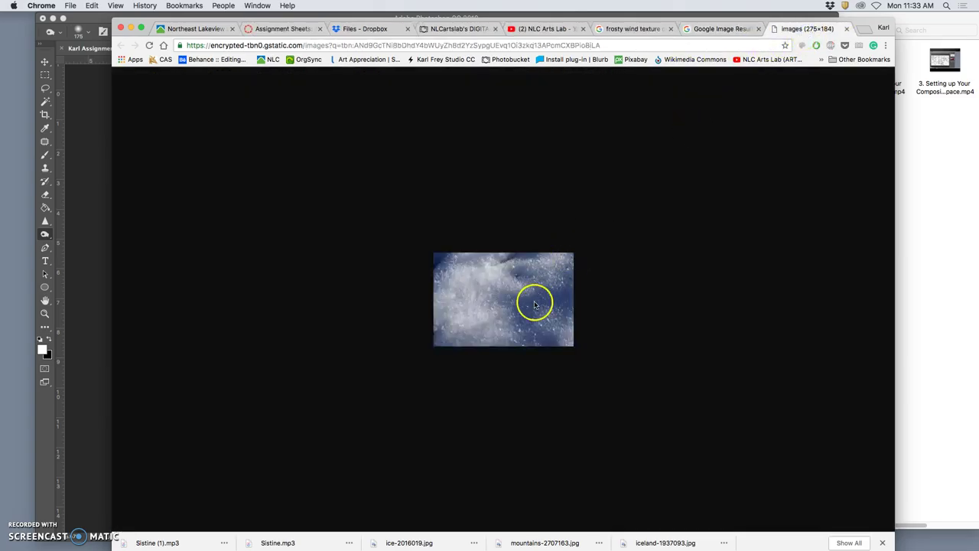
pyautogui.click(846, 29)
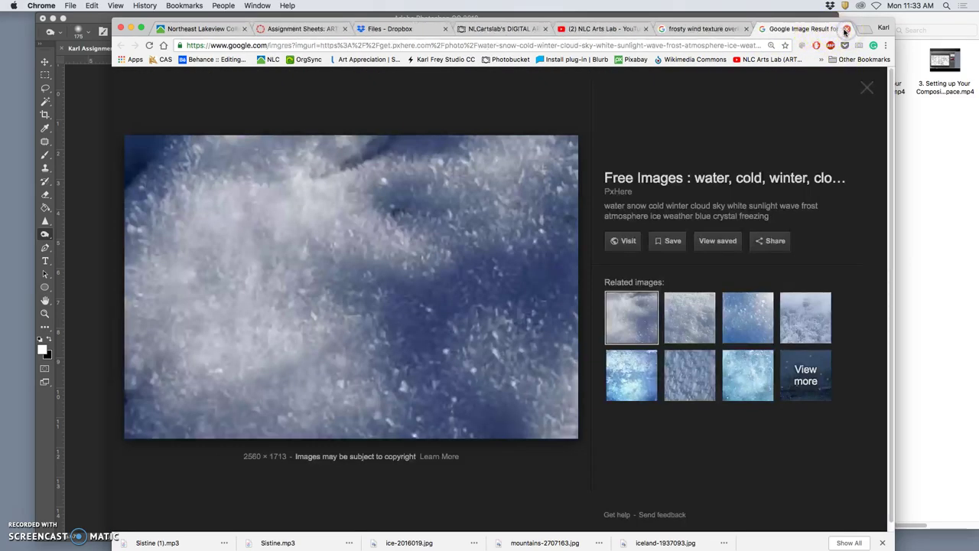
pyautogui.click(698, 308)
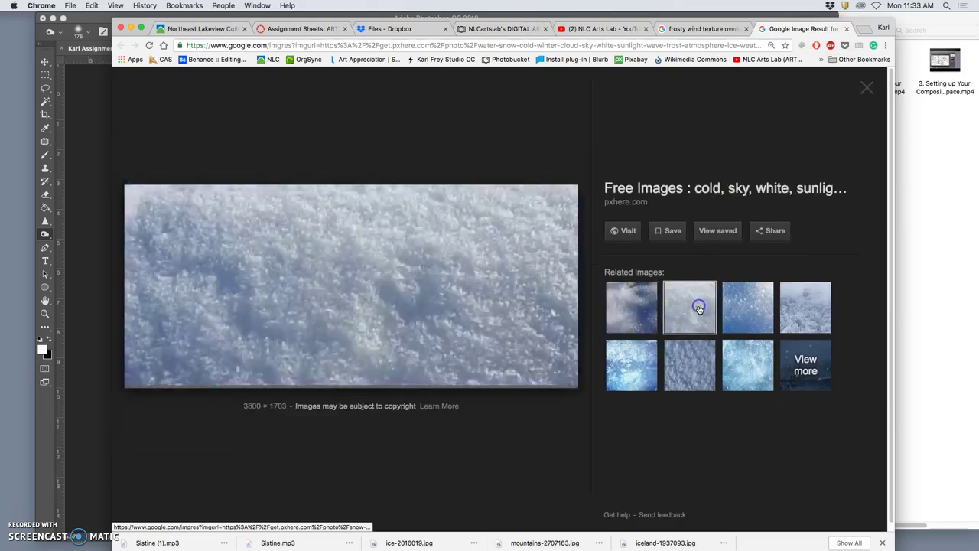
pyautogui.click(792, 308)
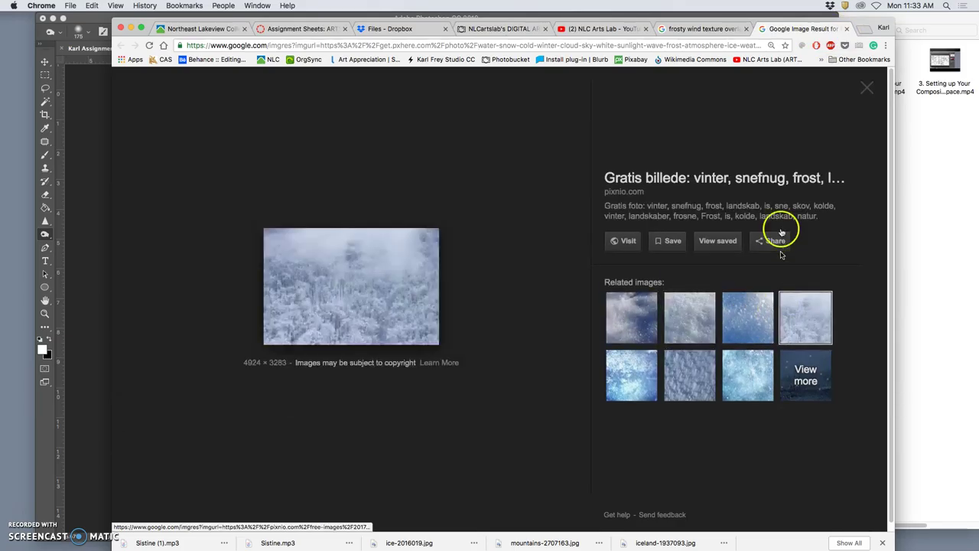
# Return to the search results, preview the pale blue crusted snow image, view it alone in a new tab and close that tab
pyautogui.click(715, 30)
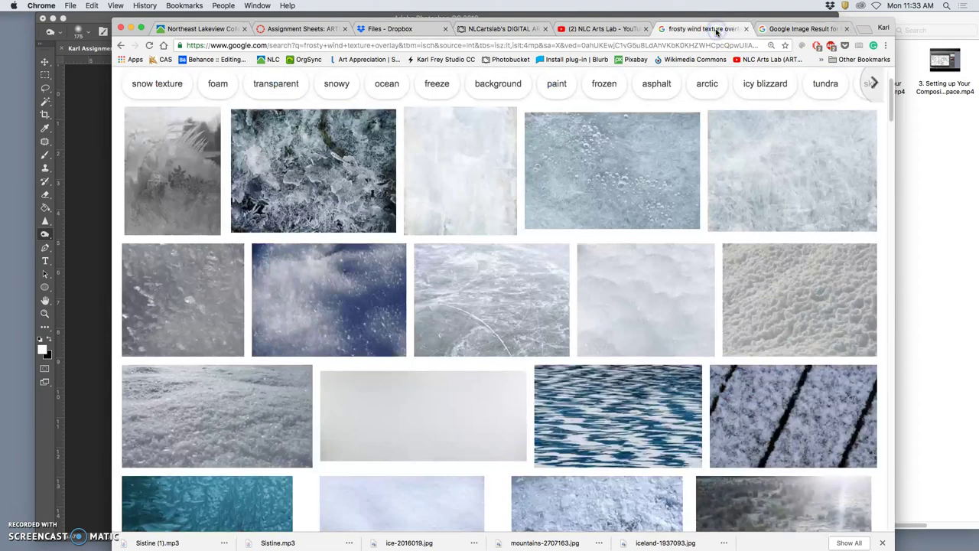
pyautogui.scroll(-5, 604, 279)
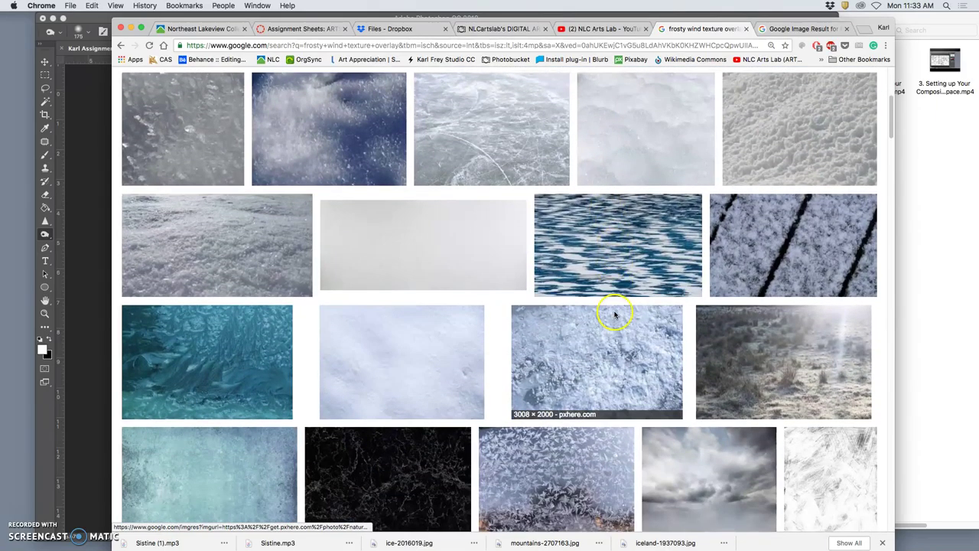
pyautogui.scroll(-2, 615, 313)
pyautogui.click(619, 307)
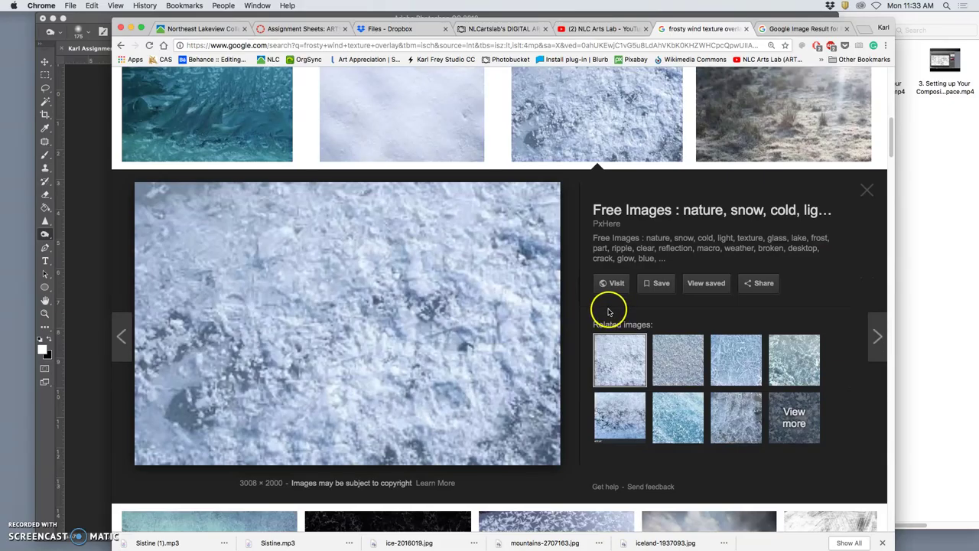
pyautogui.rightClick(481, 296)
pyautogui.click(524, 358)
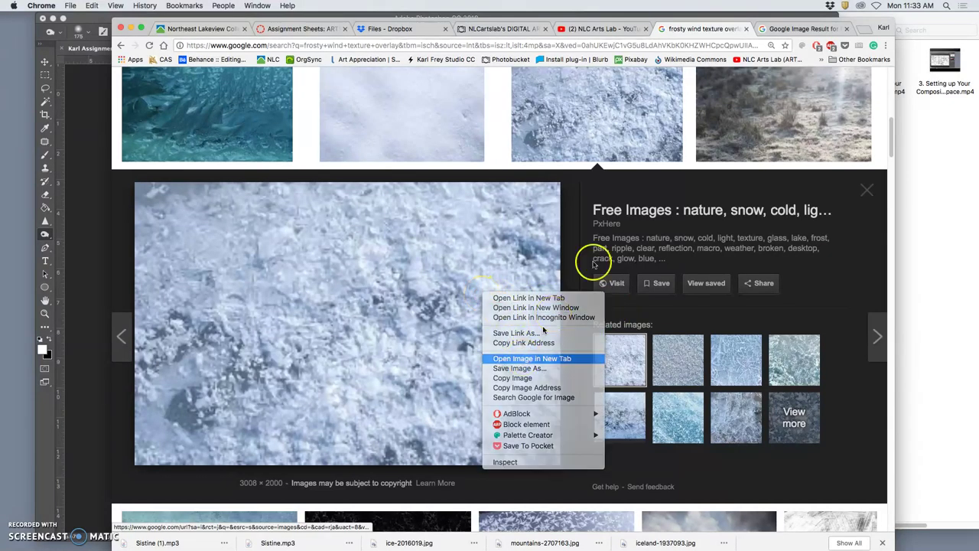
pyautogui.click(799, 29)
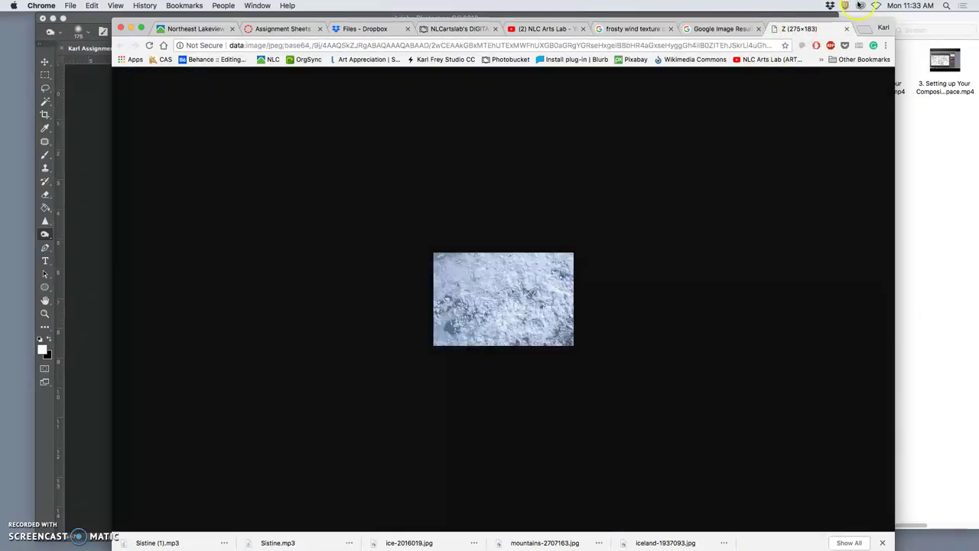
pyautogui.click(846, 29)
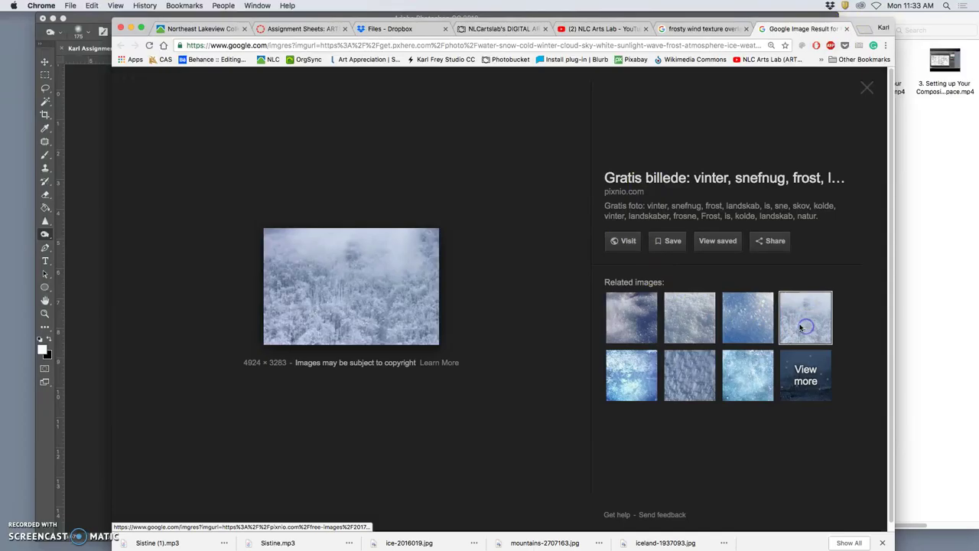
# View the frosty forest image alone in a new tab, close both image tabs and return to the first search results
pyautogui.rightClick(361, 305)
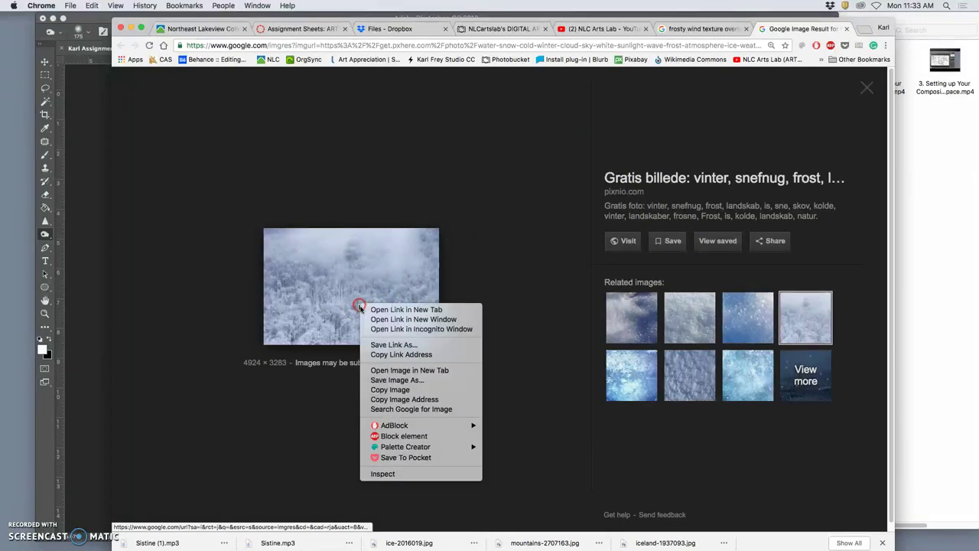
pyautogui.click(398, 370)
pyautogui.click(814, 31)
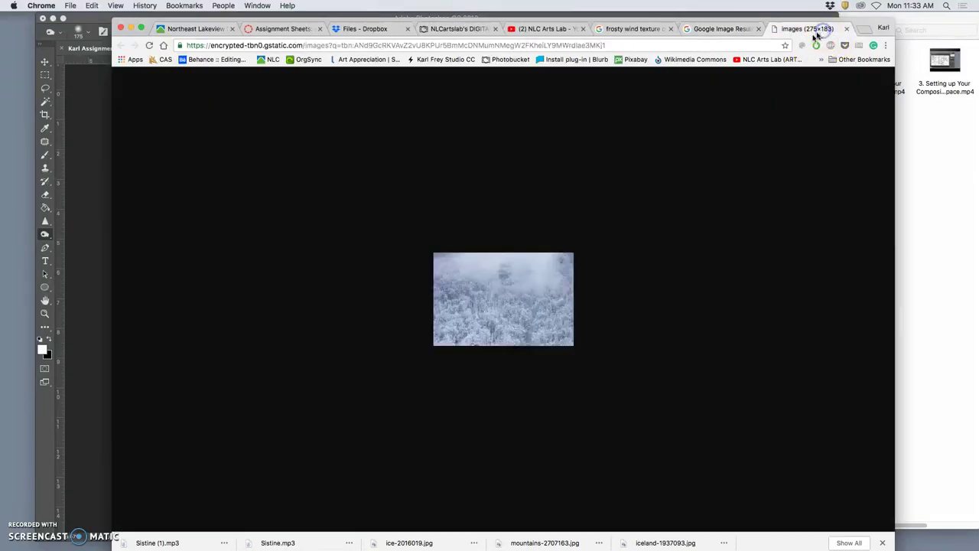
pyautogui.click(847, 30)
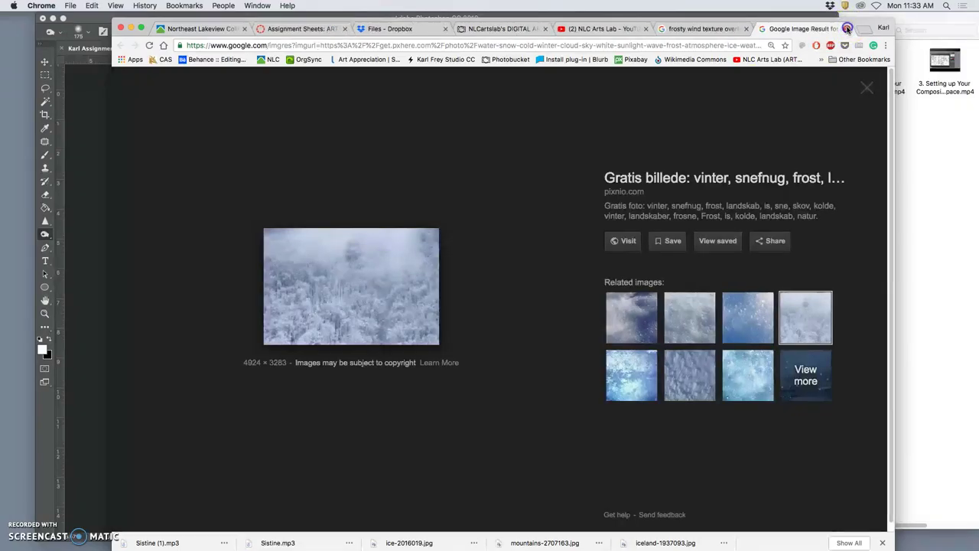
pyautogui.click(847, 29)
pyautogui.scroll(5, 566, 199)
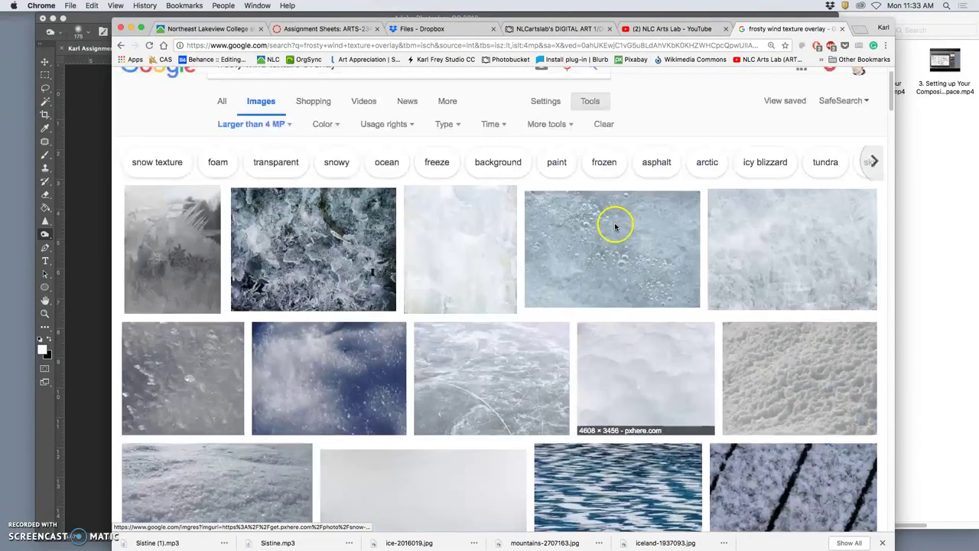
# Preview the pale ice texture from FreeCreatives, open the image in a new tab and inspect it at full size
pyautogui.scroll(2, 614, 222)
pyautogui.click(782, 253)
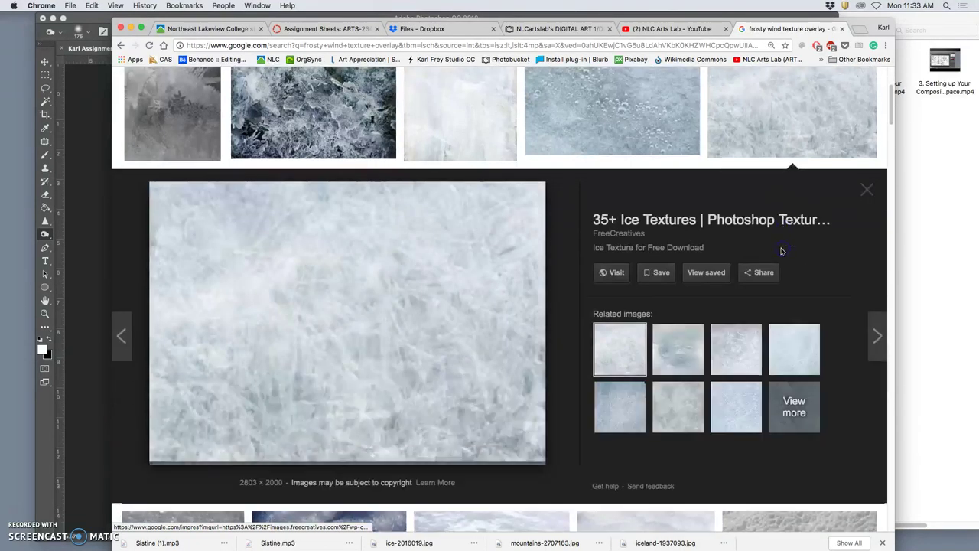
pyautogui.rightClick(414, 298)
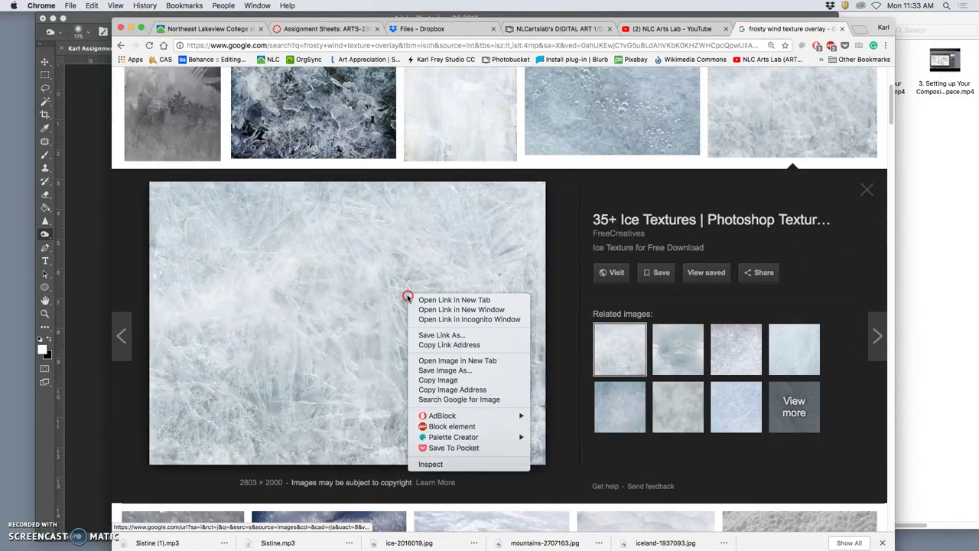
pyautogui.click(451, 360)
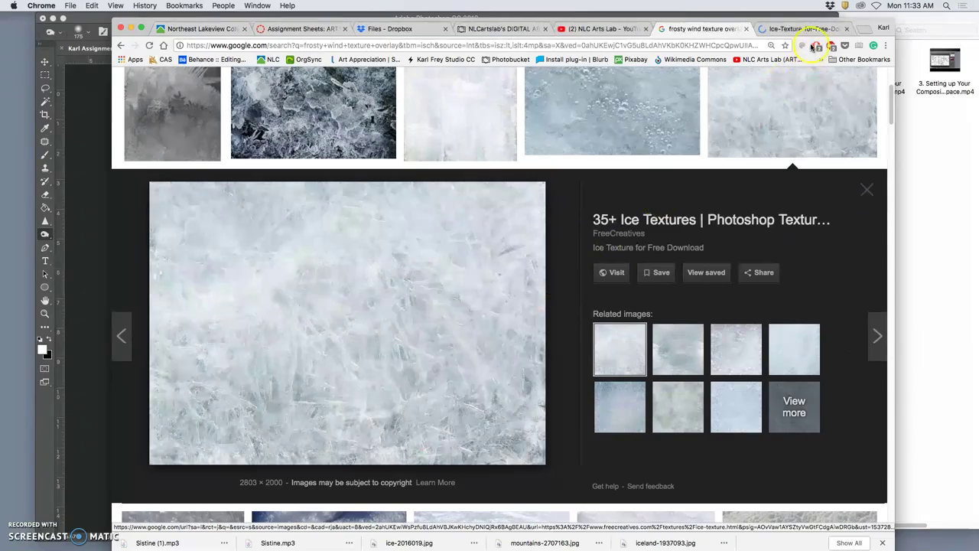
pyautogui.click(799, 32)
pyautogui.click(549, 216)
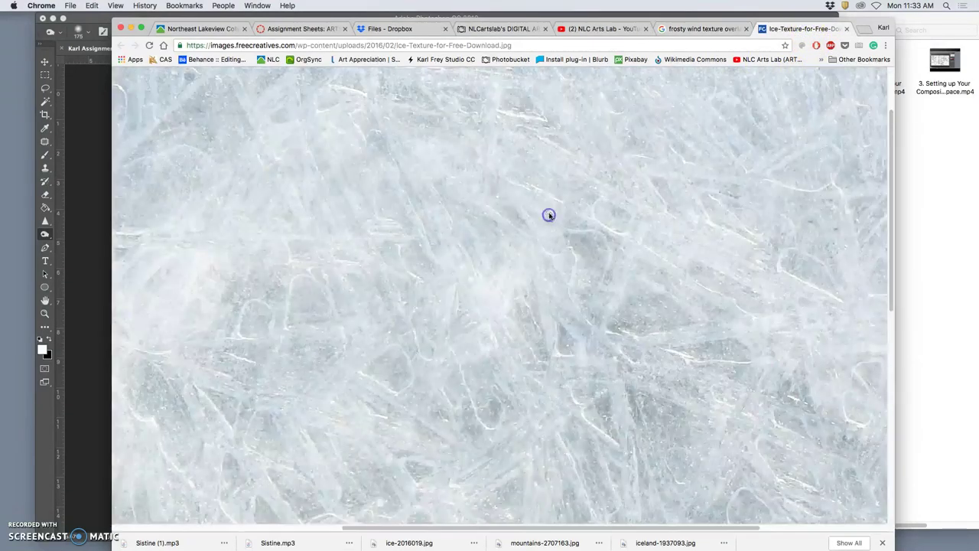
pyautogui.scroll(-10, 551, 217)
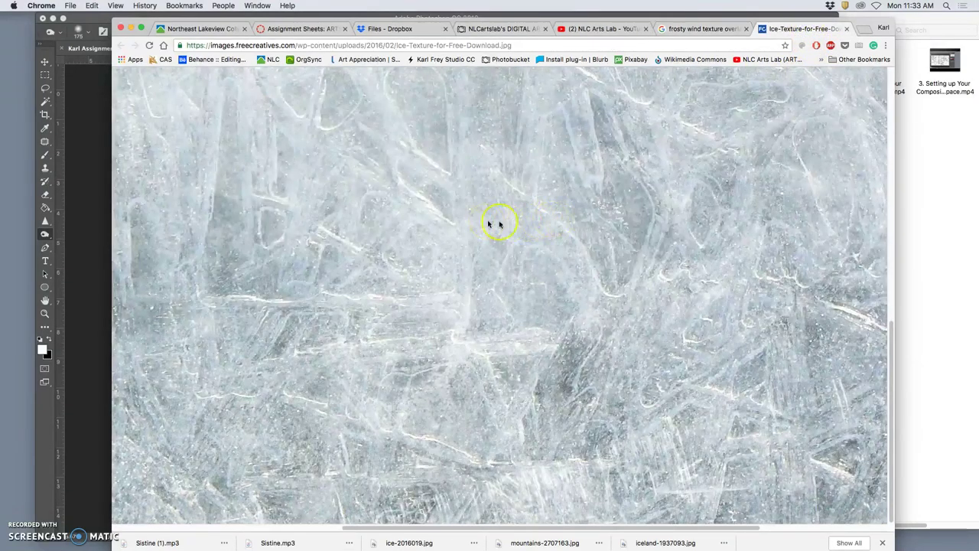
pyautogui.scroll(10, 535, 226)
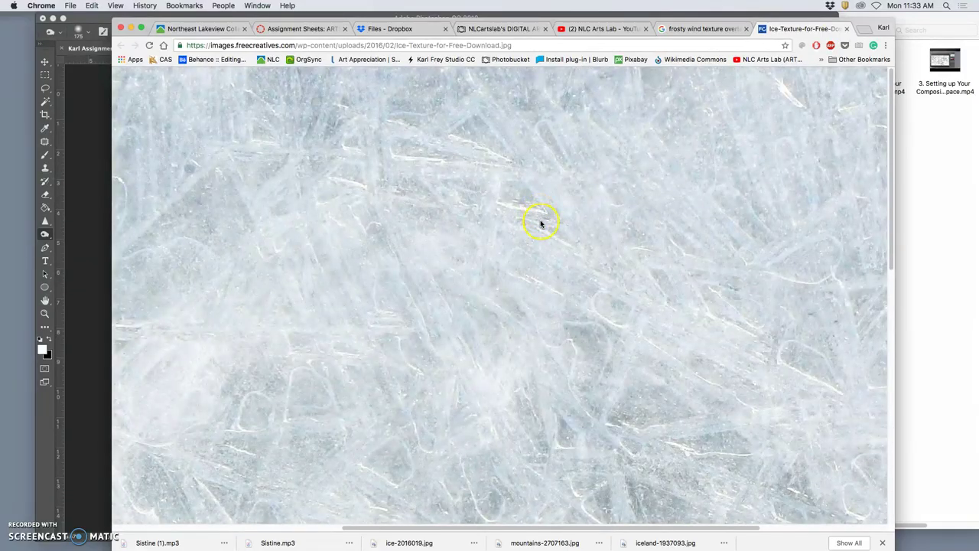
pyautogui.press('super+minus')
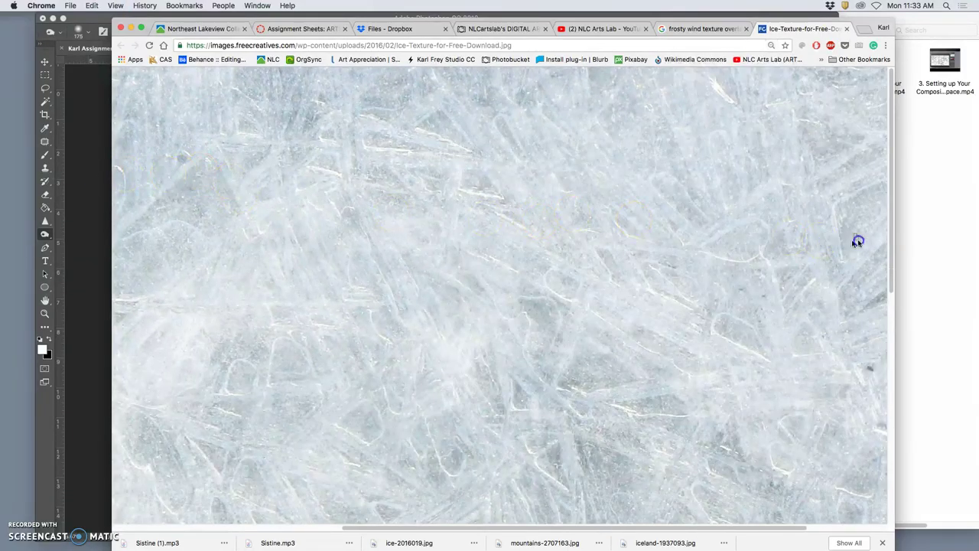
# Save the ice texture image into the Assignment #1 folder and place it in the Photoshop composite
pyautogui.click(931, 215)
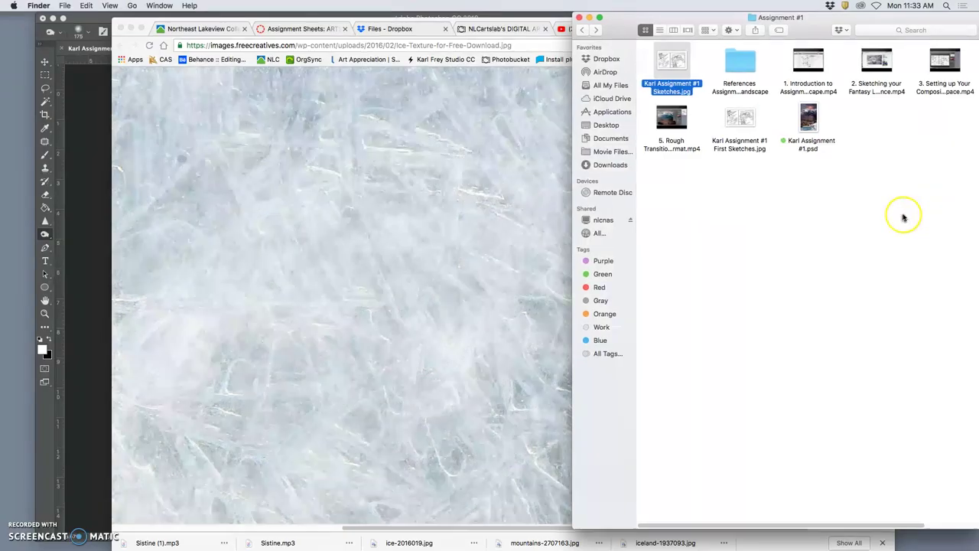
pyautogui.moveTo(815, 18); pyautogui.dragTo(785, 292)
pyautogui.rightClick(692, 213)
pyautogui.click(707, 230)
pyautogui.click(863, 408)
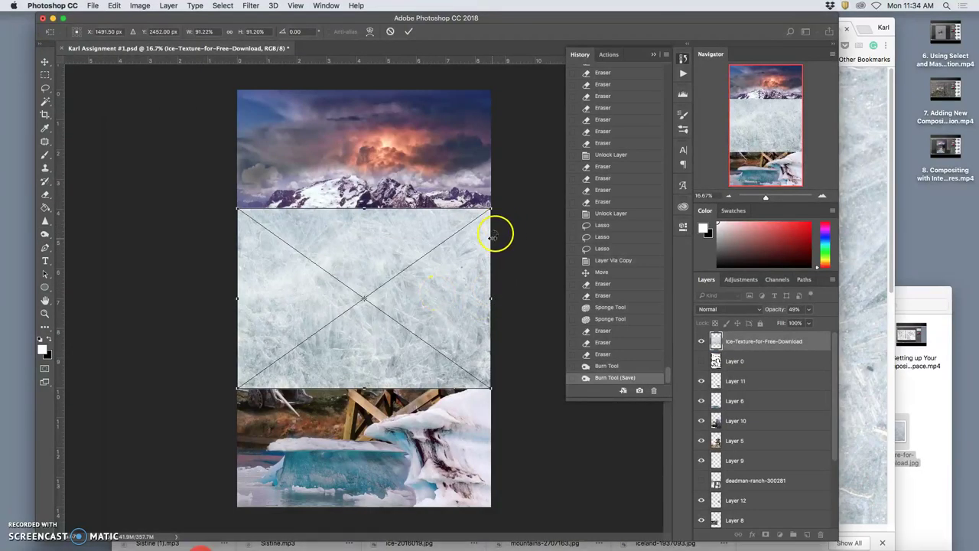
# Rotate the placed ice texture about 90 degrees counterclockwise and enlarge it to cover the whole canvas
pyautogui.moveTo(501, 207); pyautogui.dragTo(340, 156)
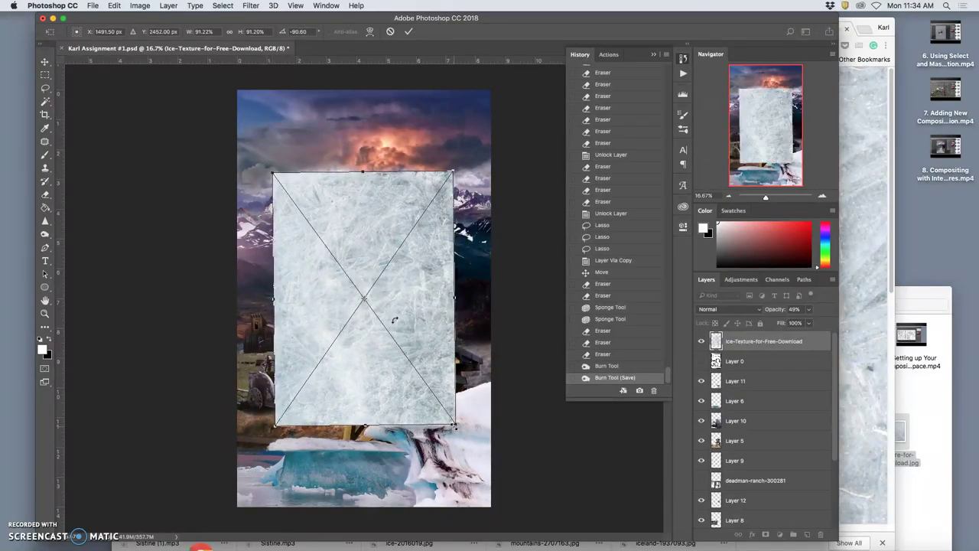
pyautogui.moveTo(453, 425); pyautogui.dragTo(531, 526)
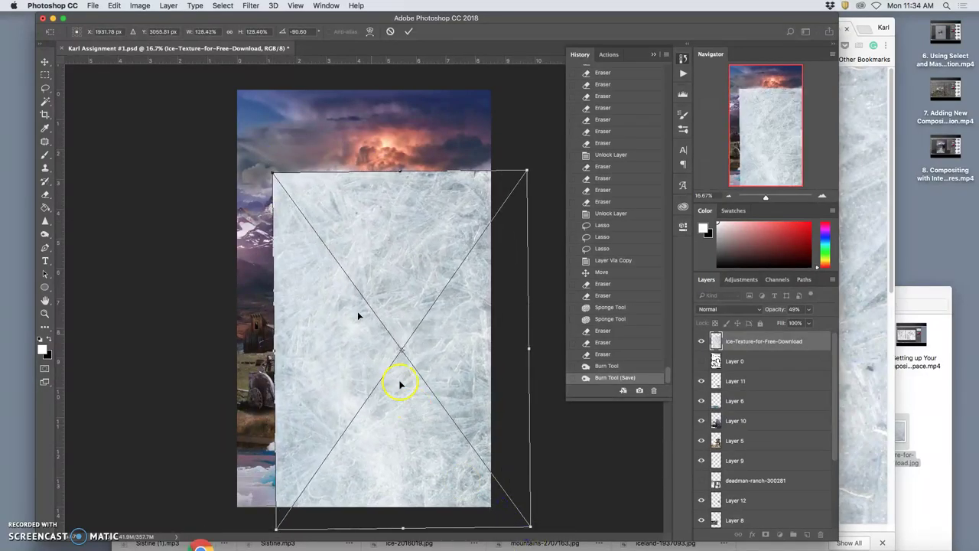
pyautogui.moveTo(275, 170); pyautogui.dragTo(207, 81)
pyautogui.press('Return')
# Try to quit the Chrome browser
pyautogui.moveTo(292, 544)
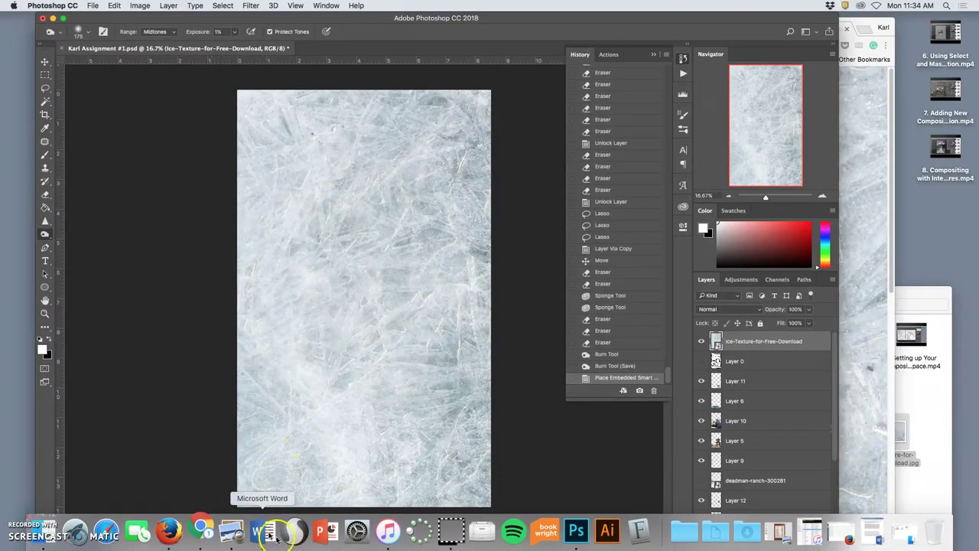
pyautogui.rightClick(200, 530)
pyautogui.click(204, 494)
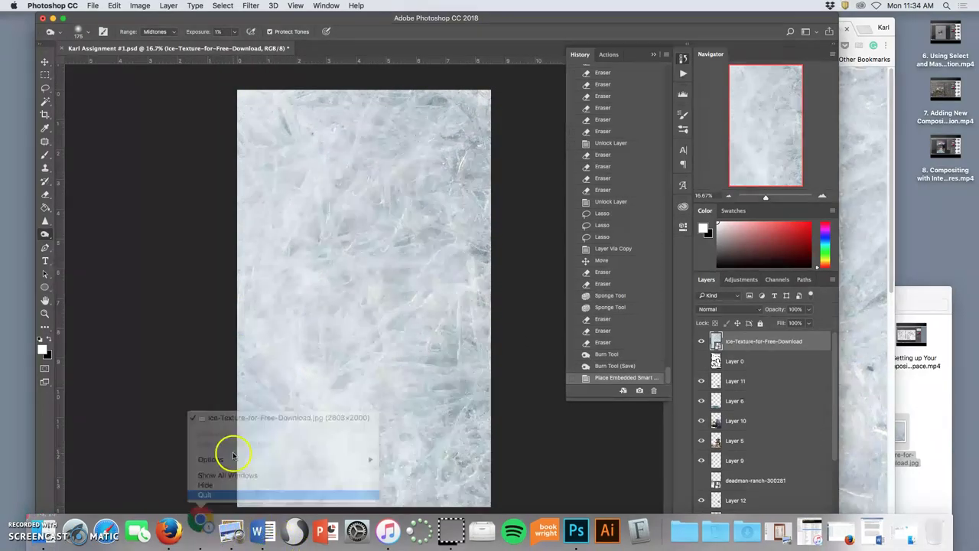
# Rasterize the ice texture layer, then test it at a lower opacity and restore it to 100%
pyautogui.rightClick(739, 343)
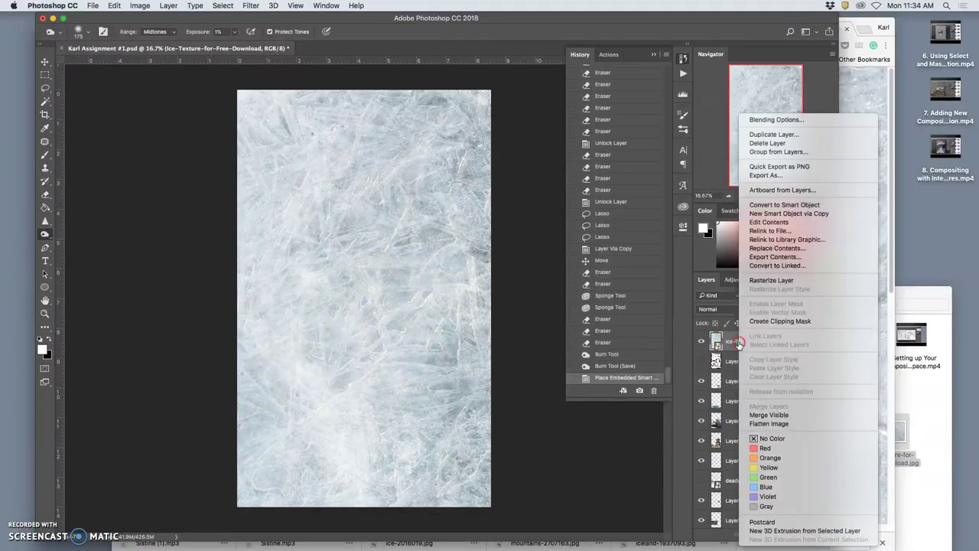
pyautogui.click(771, 280)
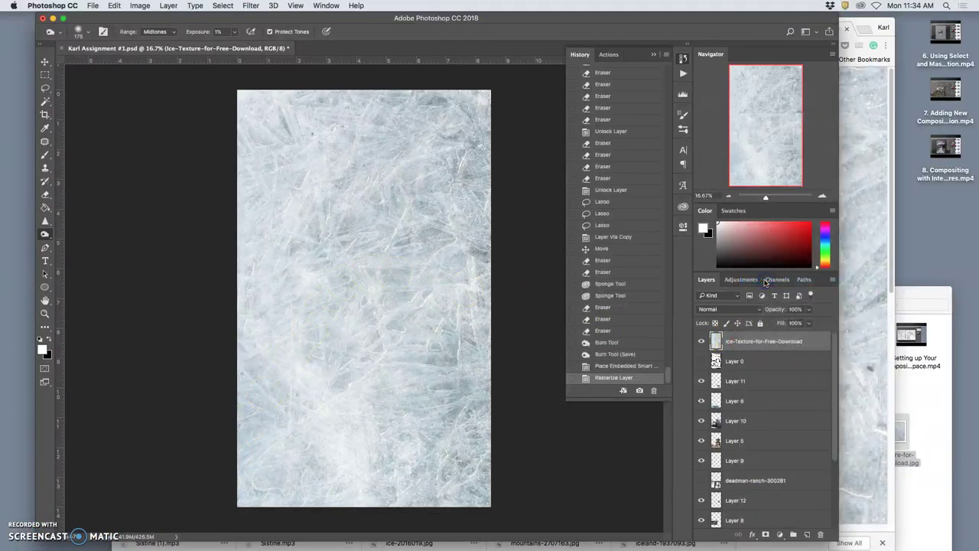
pyautogui.click(807, 309)
pyautogui.moveTo(793, 321); pyautogui.dragTo(783, 322)
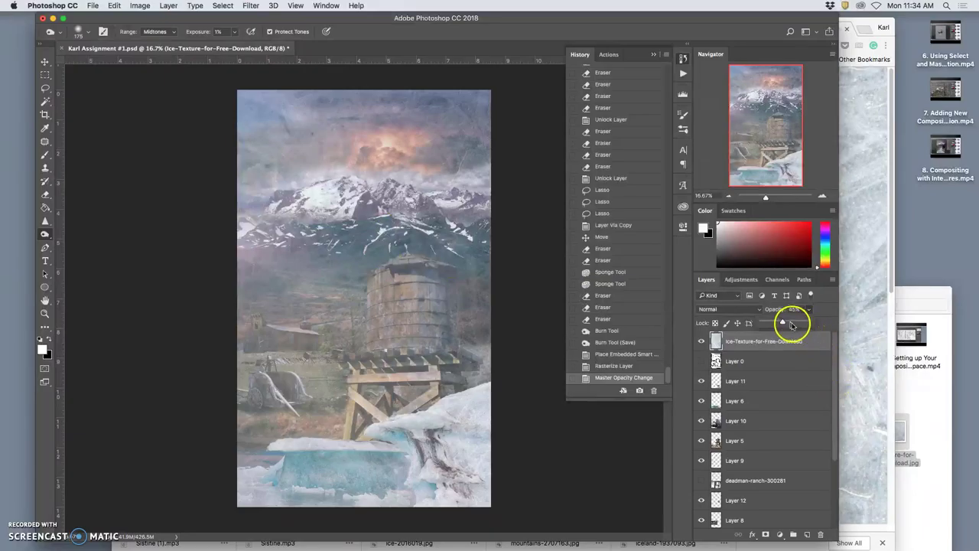
pyautogui.moveTo(784, 323); pyautogui.dragTo(827, 321)
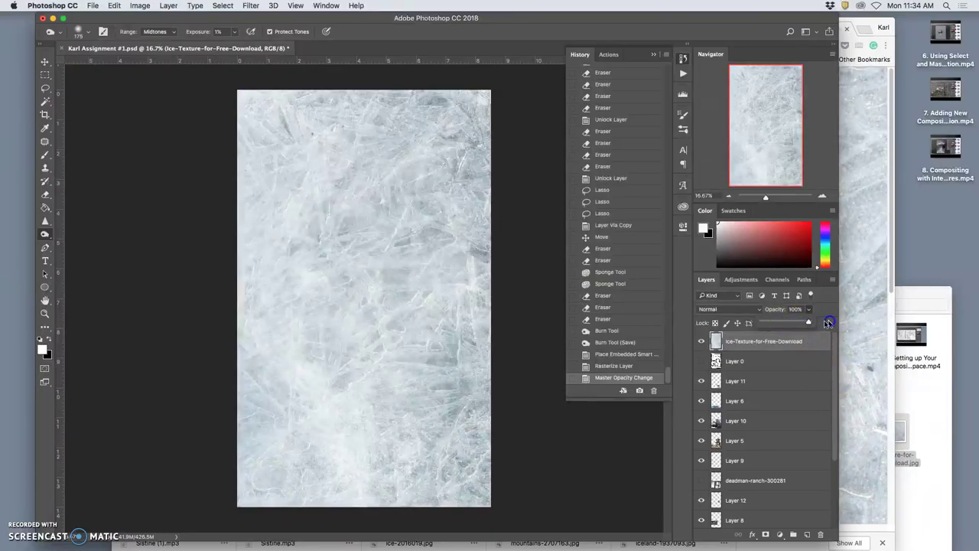
# Apply a Gaussian Blur with a radius of 16.2 pixels to the ice texture layer
pyautogui.click(253, 5)
pyautogui.moveTo(257, 127)
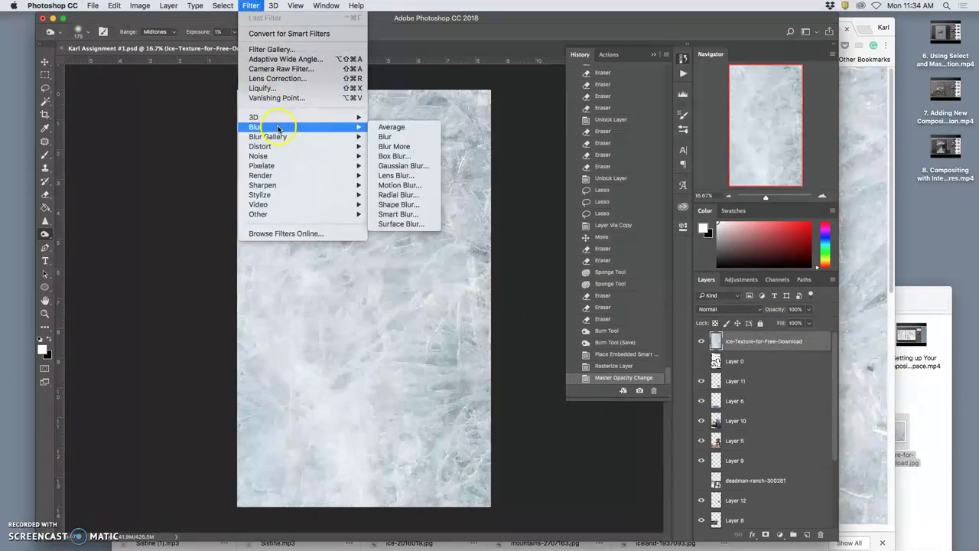
pyautogui.click(398, 166)
pyautogui.moveTo(554, 171); pyautogui.dragTo(669, 160)
pyautogui.moveTo(541, 314); pyautogui.dragTo(574, 314)
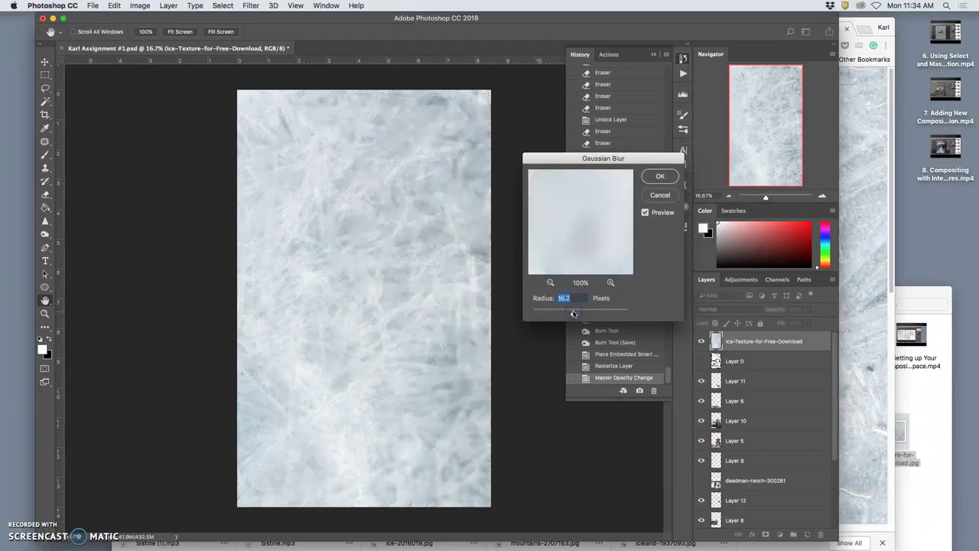
pyautogui.click(660, 176)
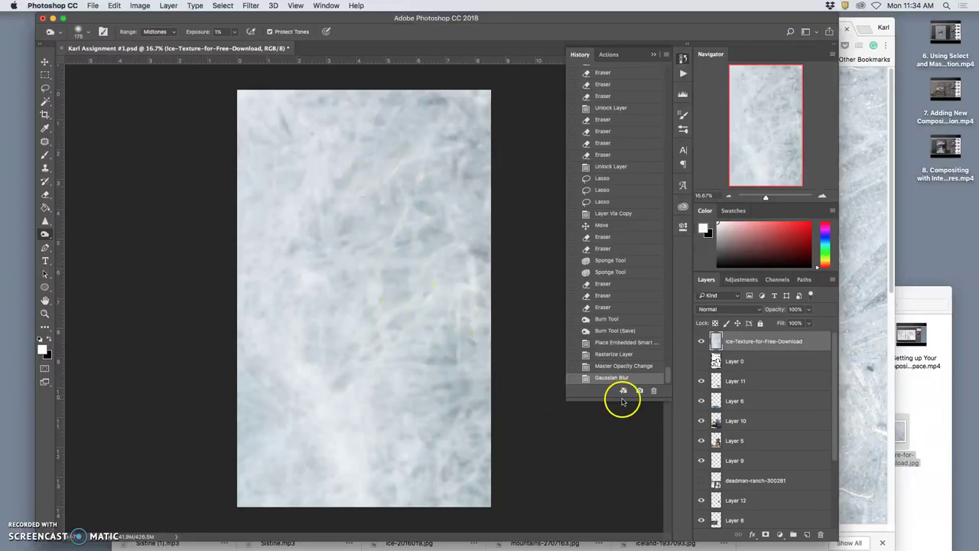
# Set the ice texture layer's opacity to 54% and toggle its visibility to compare the composite with and without it
pyautogui.click(810, 309)
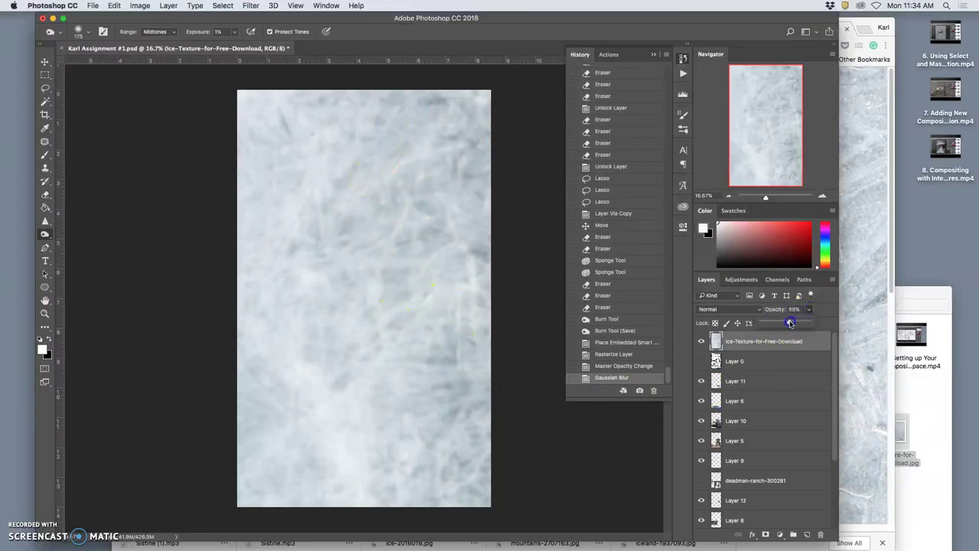
pyautogui.moveTo(790, 322); pyautogui.dragTo(788, 323)
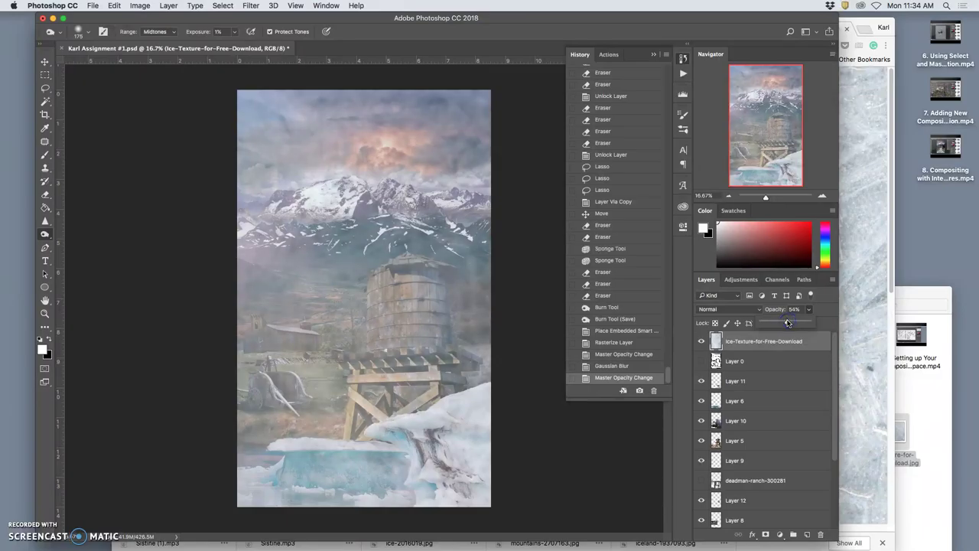
pyautogui.click(701, 341)
pyautogui.click(701, 341)
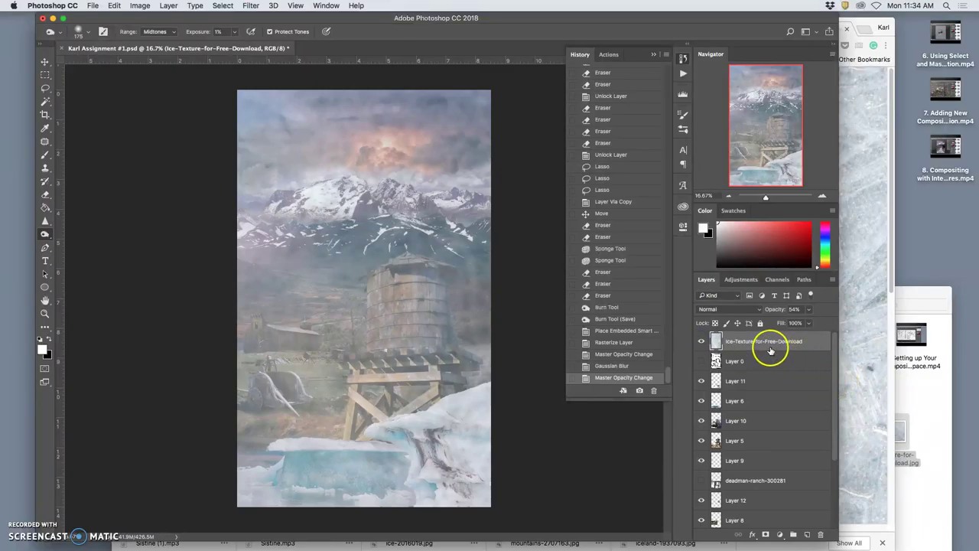
# Send the ice texture layer backward in the layer stack to just below Layer 6
pyautogui.press('super+bracketleft')
pyautogui.press('super+bracketleft')
pyautogui.press('super+bracketleft')
pyautogui.press('super+bracketleft')
pyautogui.press('super+bracketleft')
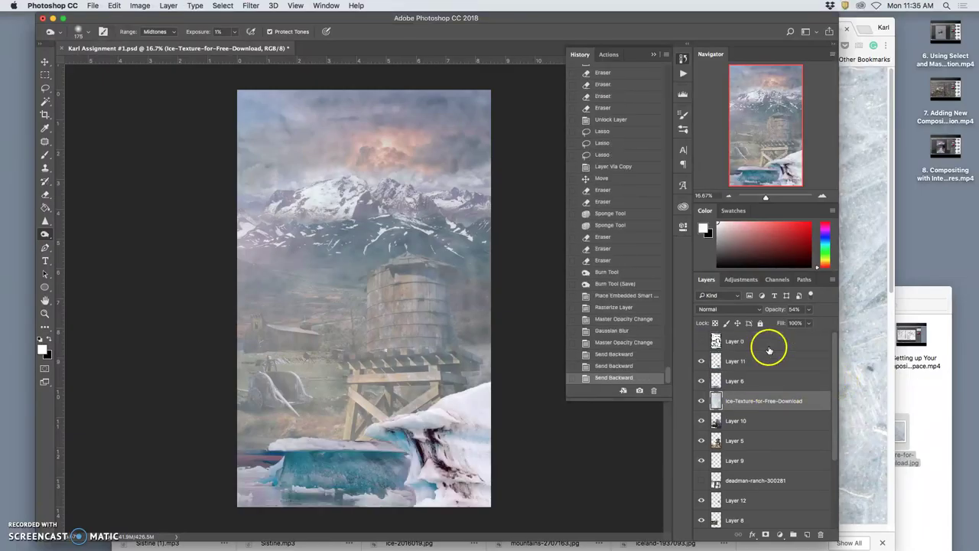